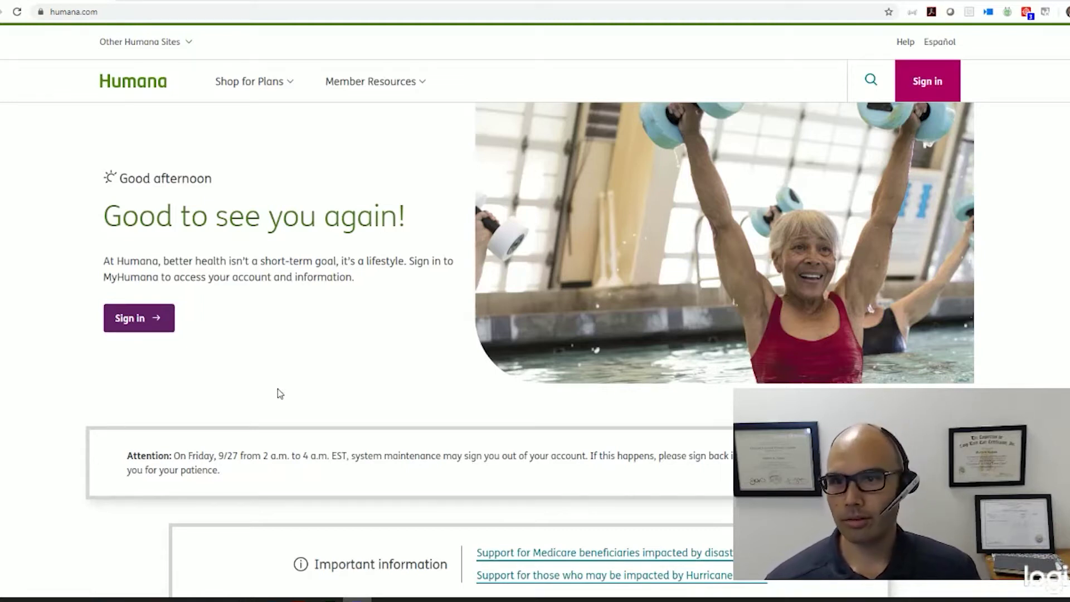
Step: Sign in to the agent portal with the saved credentials and launch the Enrollment Hub
left_click(926, 90)
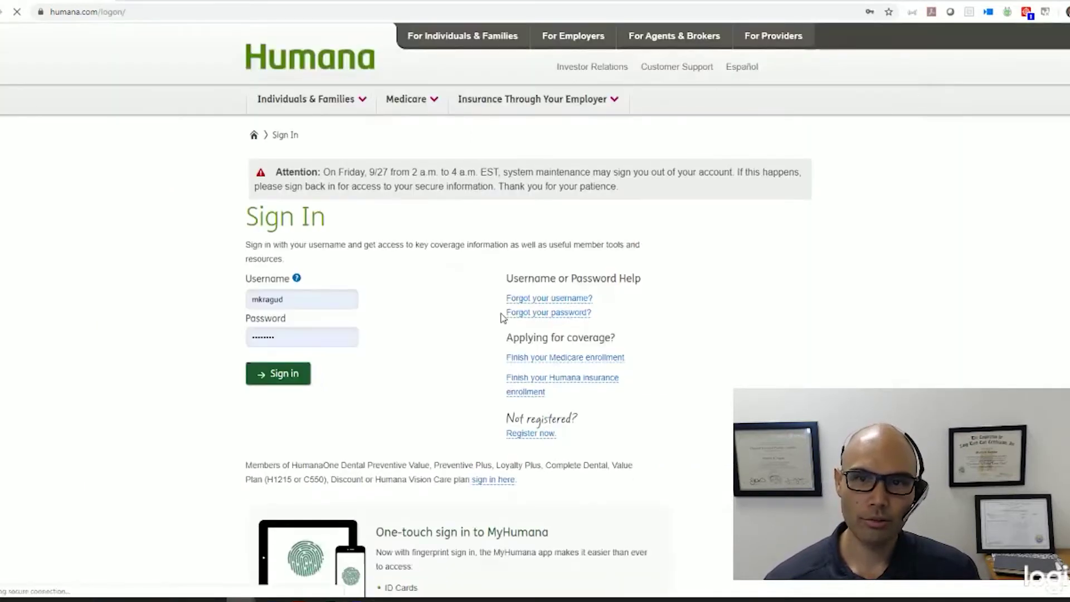
left_click(278, 373)
scroll(299, 382, "down", 3)
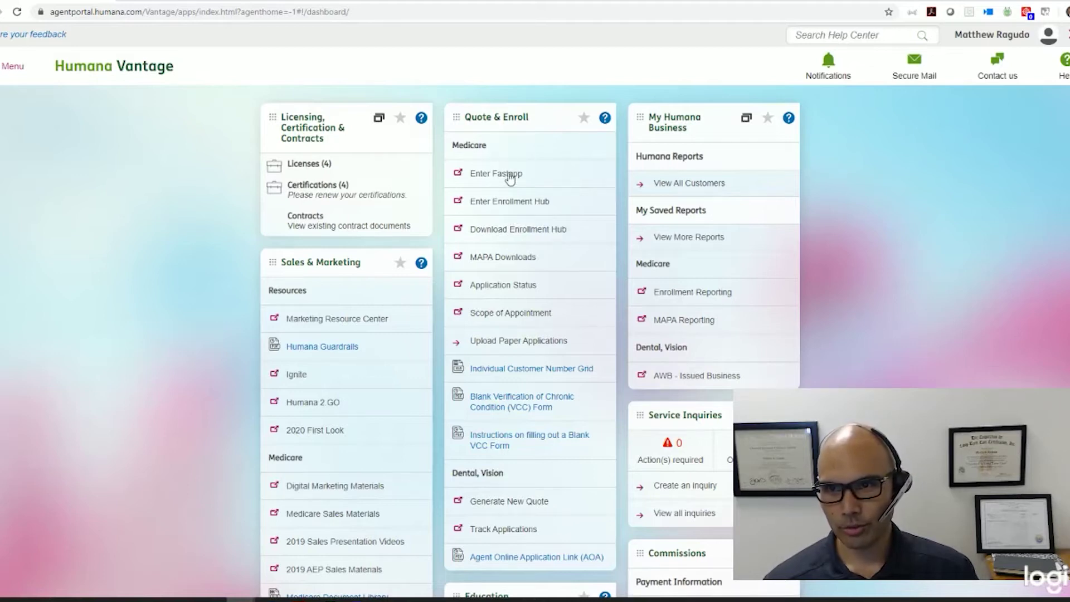
left_click(500, 204)
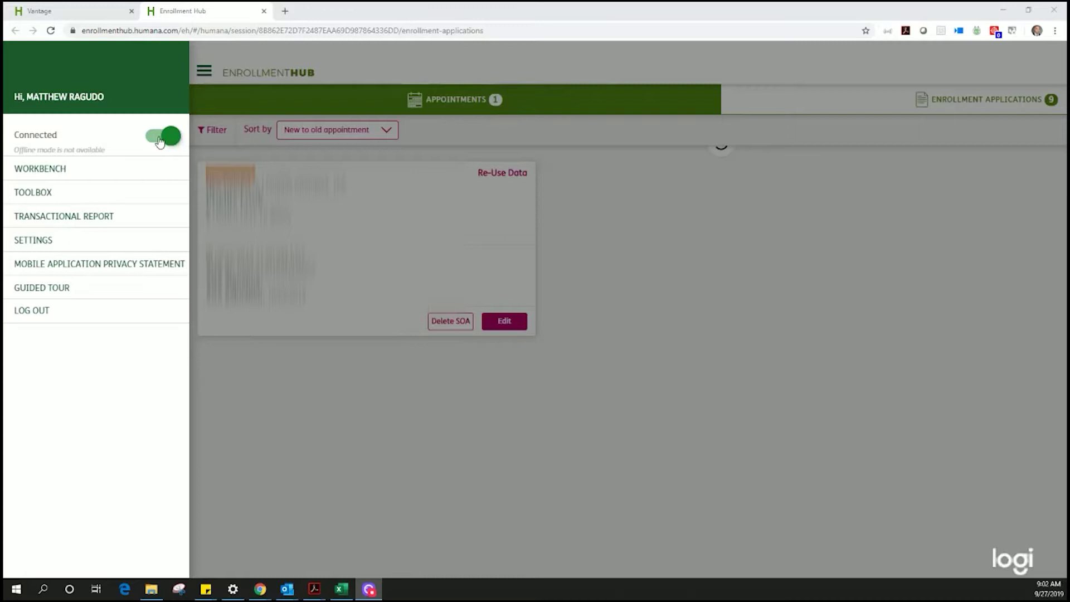
Step: Open a blank Add SOA form, scroll through it, then go back to the Workbench appointments
left_click(559, 269)
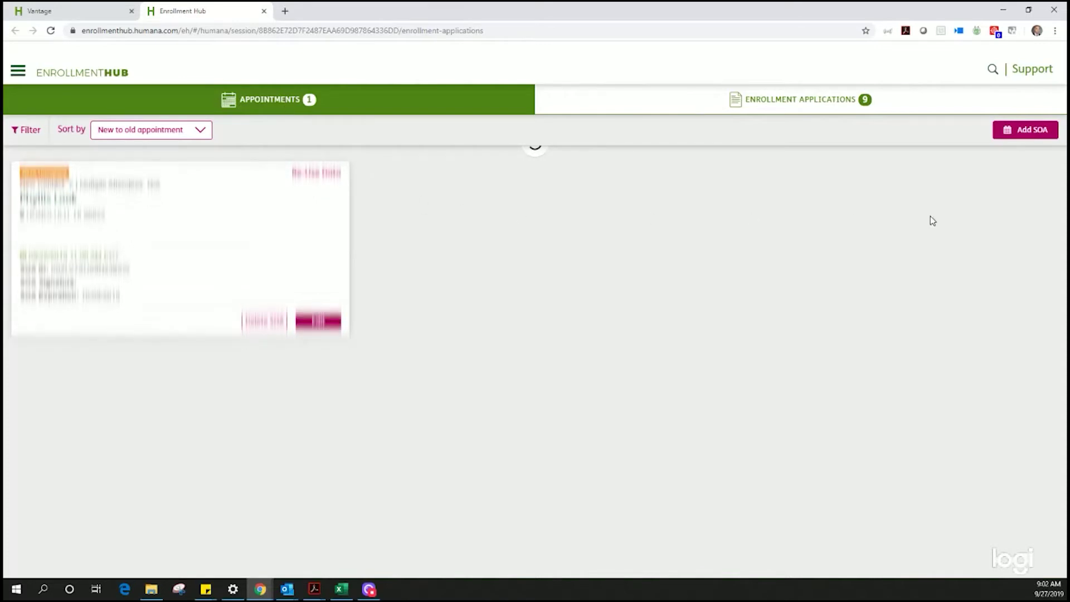
left_click(1025, 130)
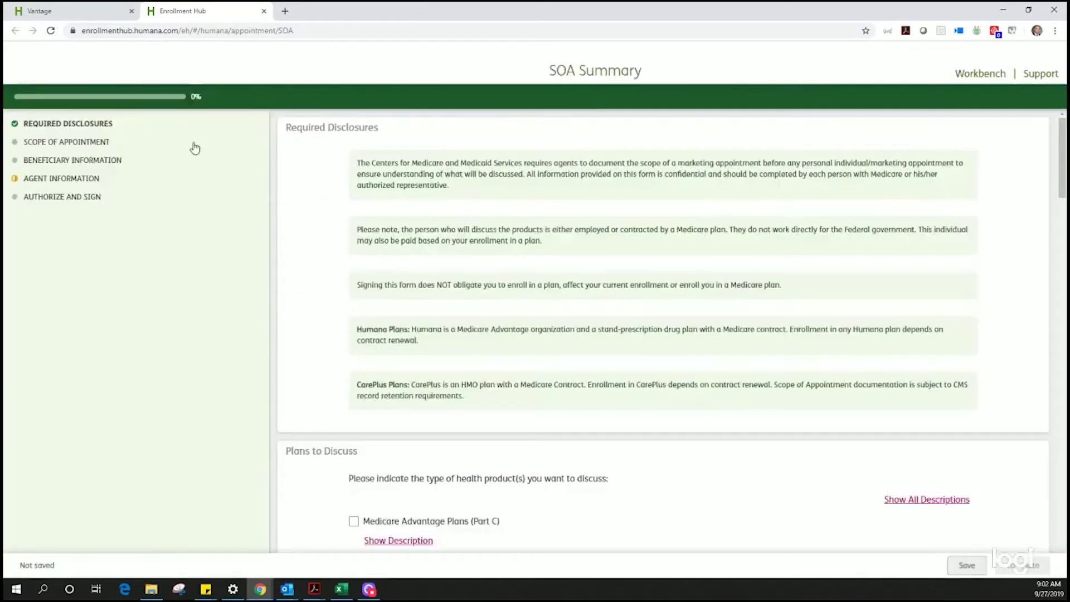
scroll(527, 295, "down", 12)
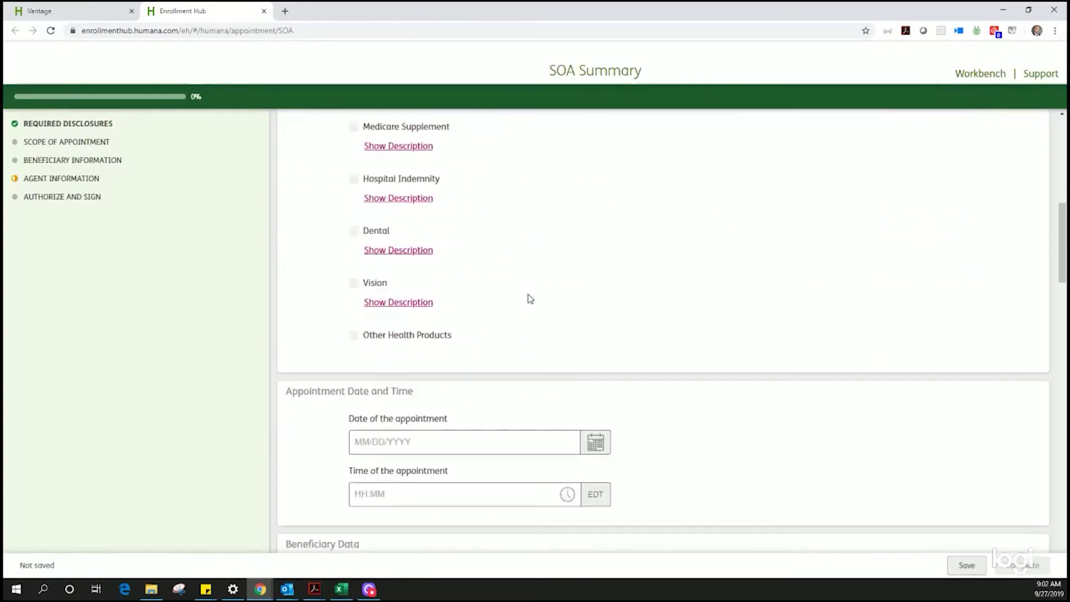
scroll(527, 306, "down", 20)
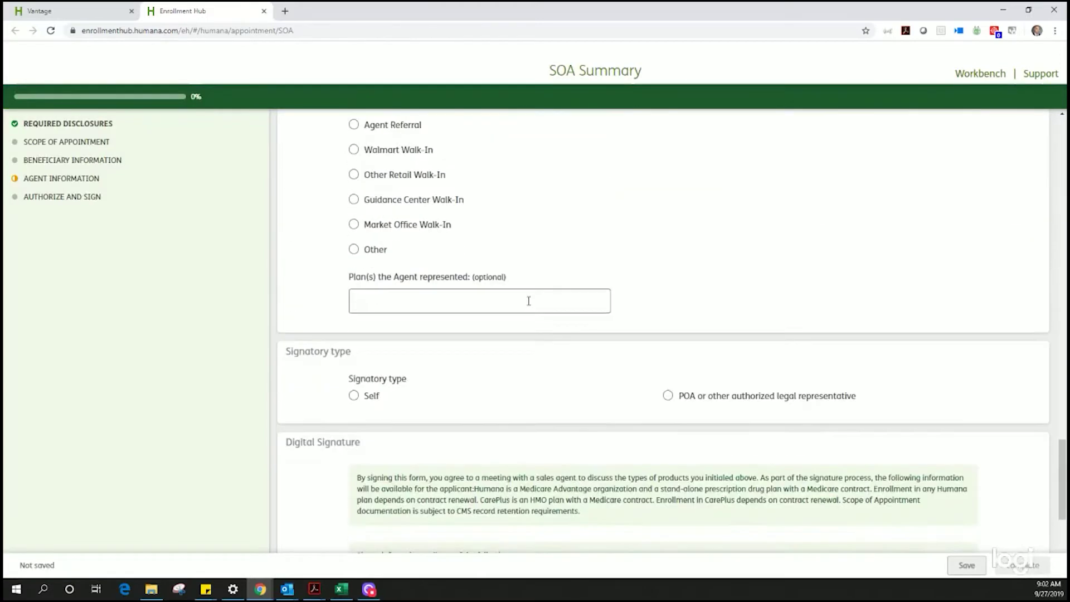
scroll(546, 313, "down", 1)
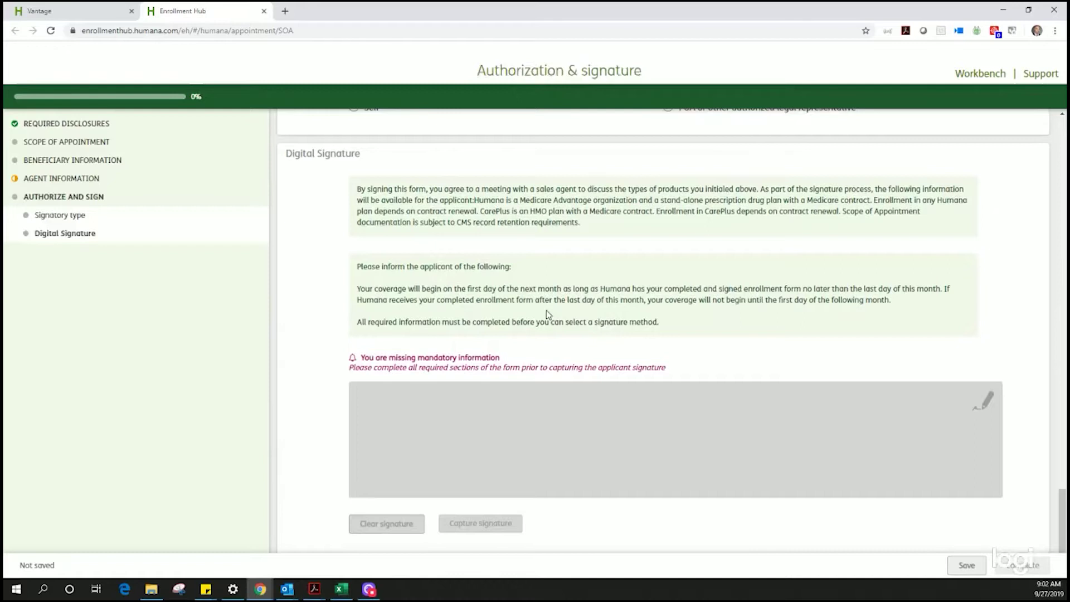
scroll(546, 313, "up", 20)
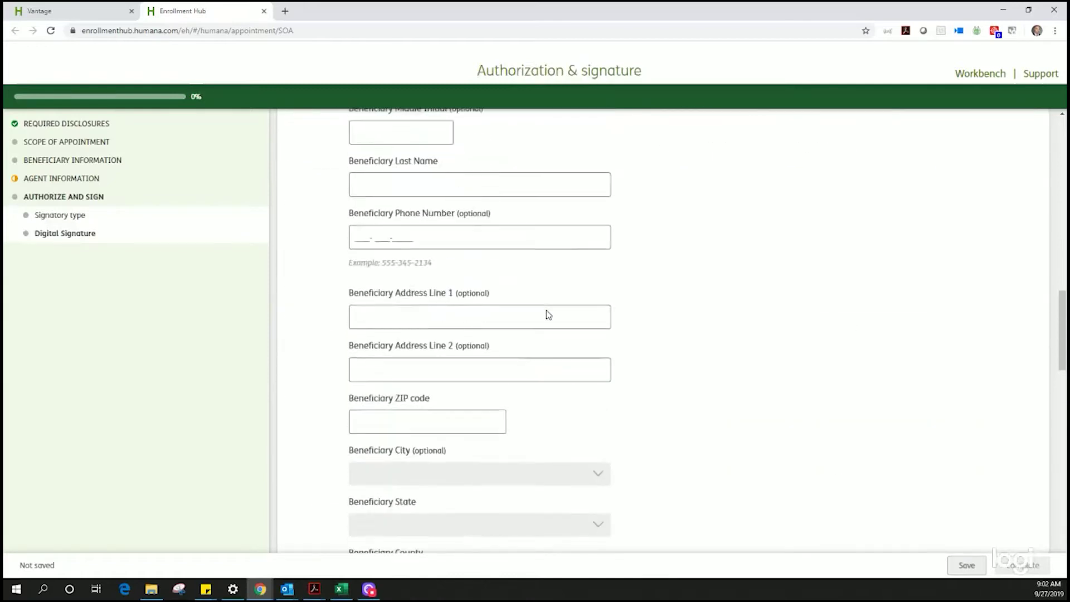
scroll(548, 315, "up", 15)
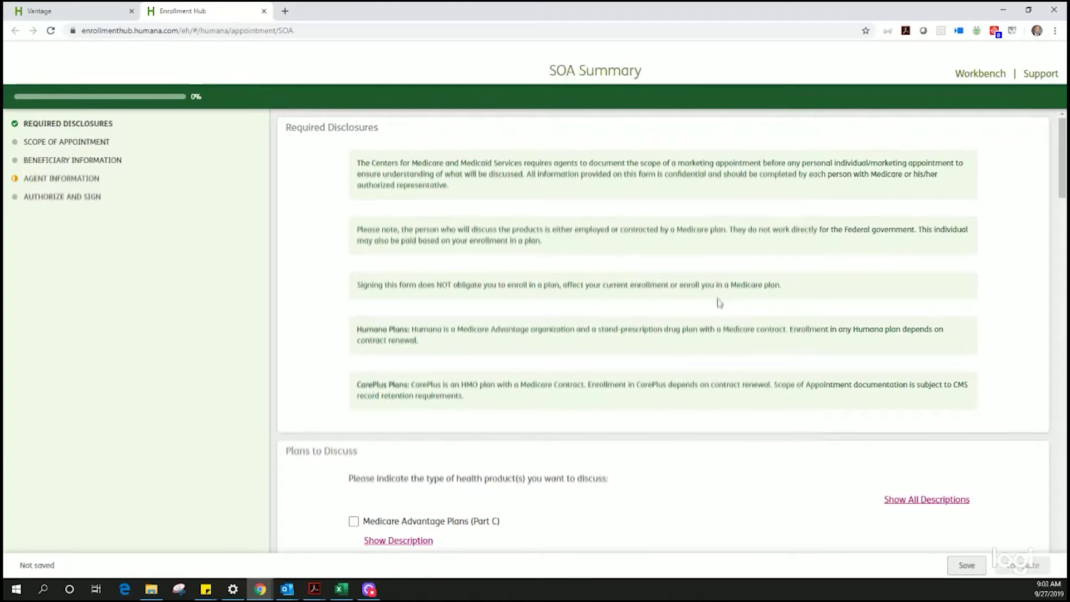
left_click(980, 76)
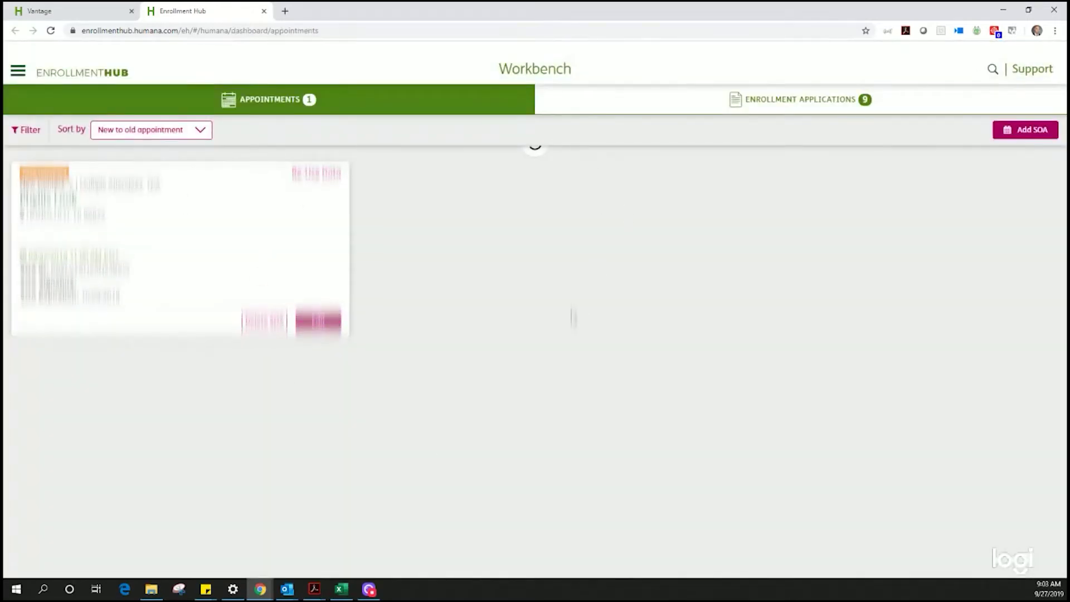
Step: Start a new enrollment application for ZIP 96786 with individual Medicare enrollment and presentation confirmed
left_click(806, 100)
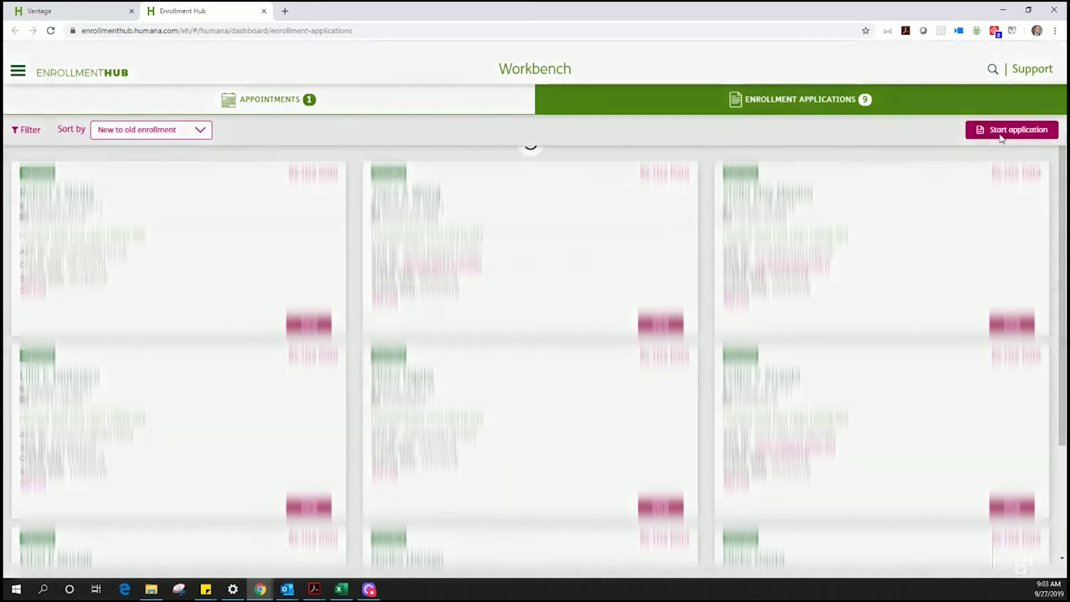
left_click(1001, 133)
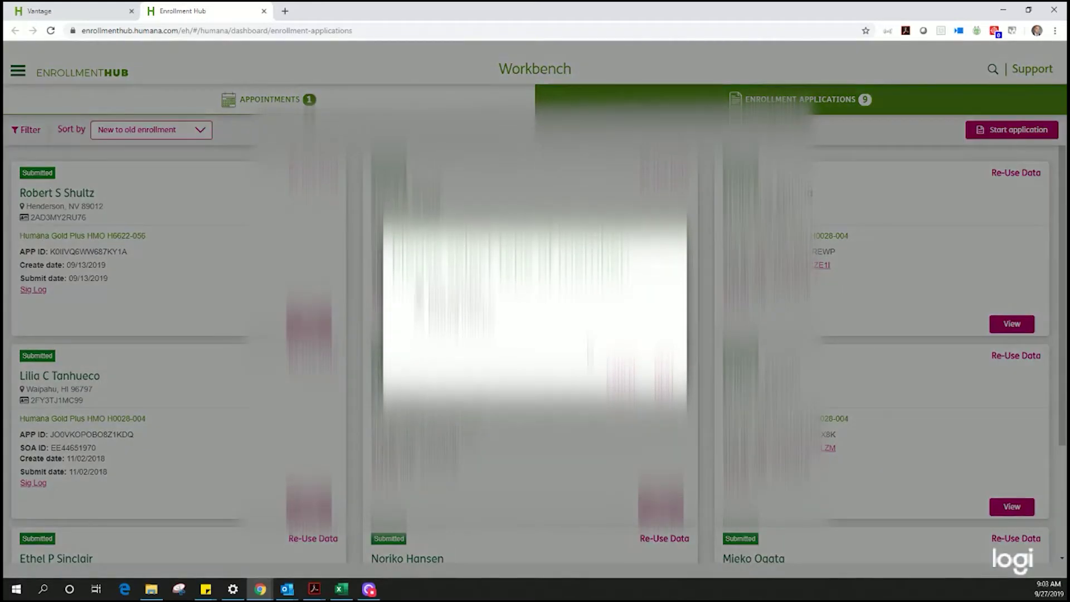
left_click(664, 383)
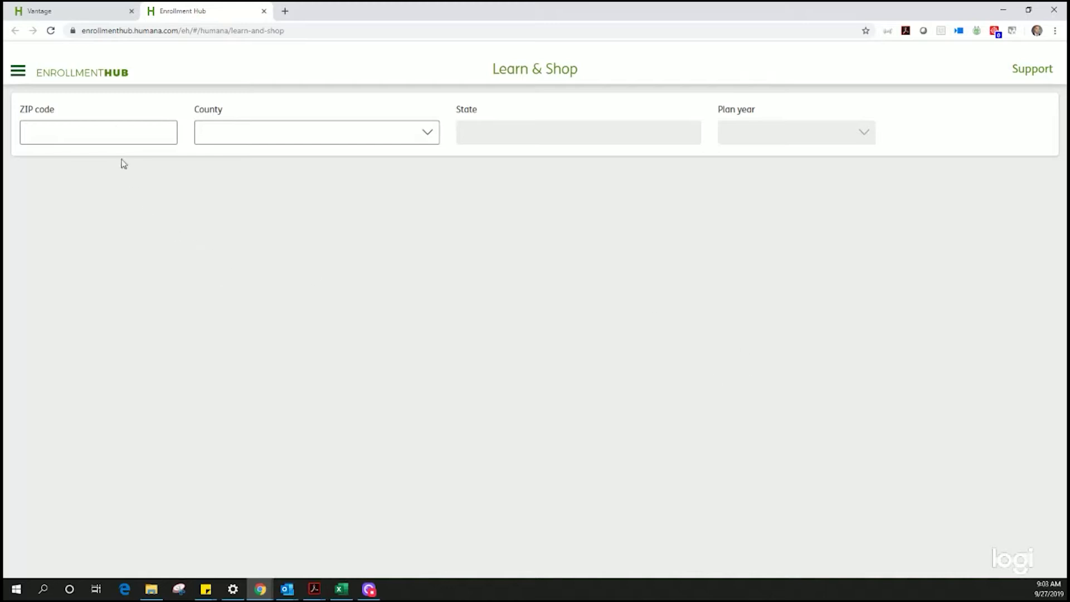
left_click(113, 128)
type("96786")
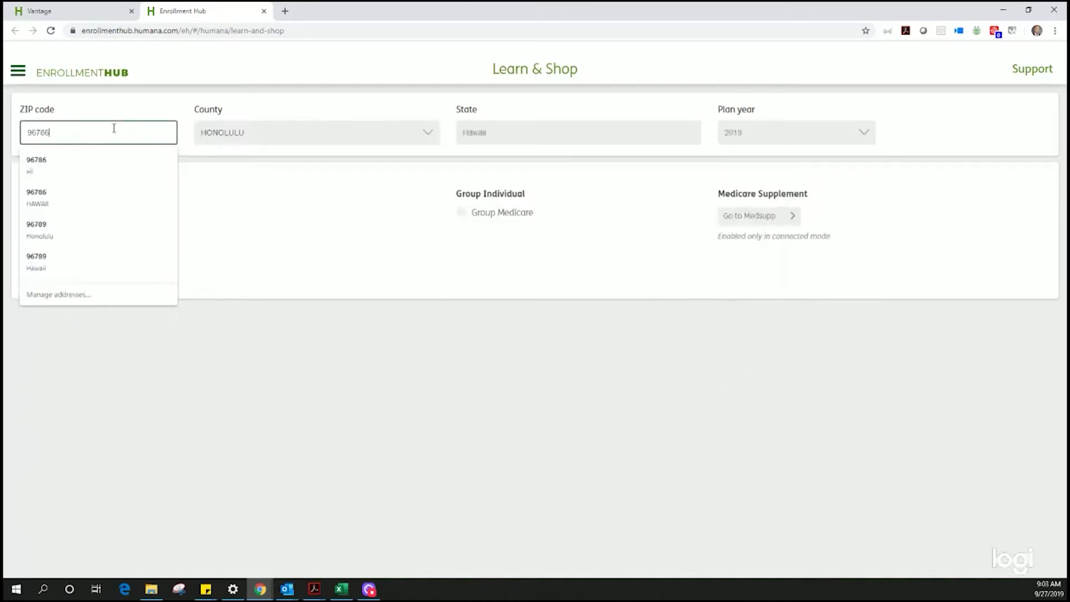
left_click(237, 185)
left_click(121, 213)
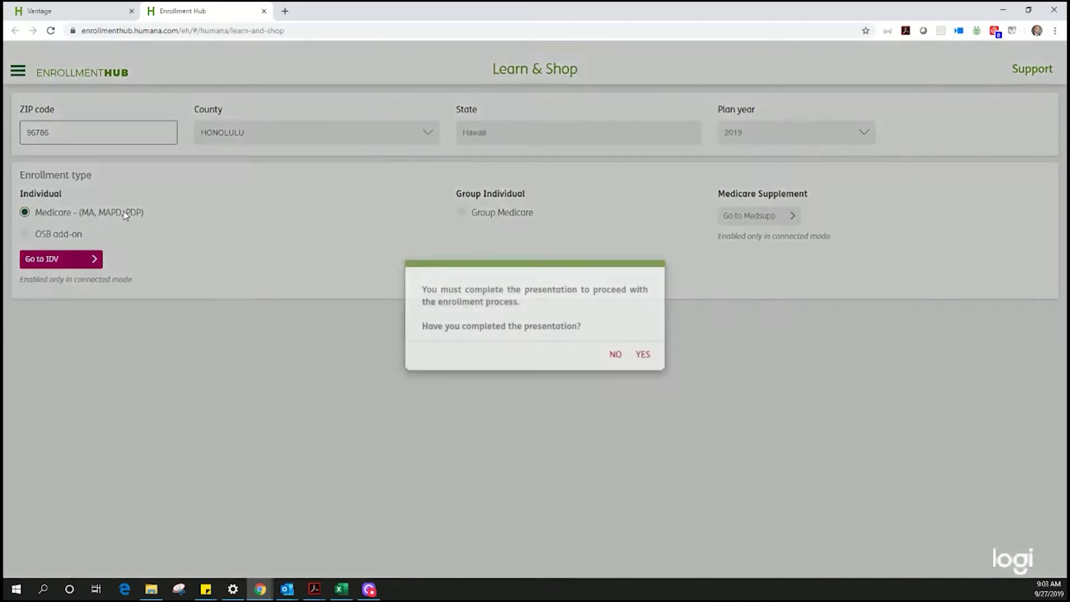
left_click(643, 351)
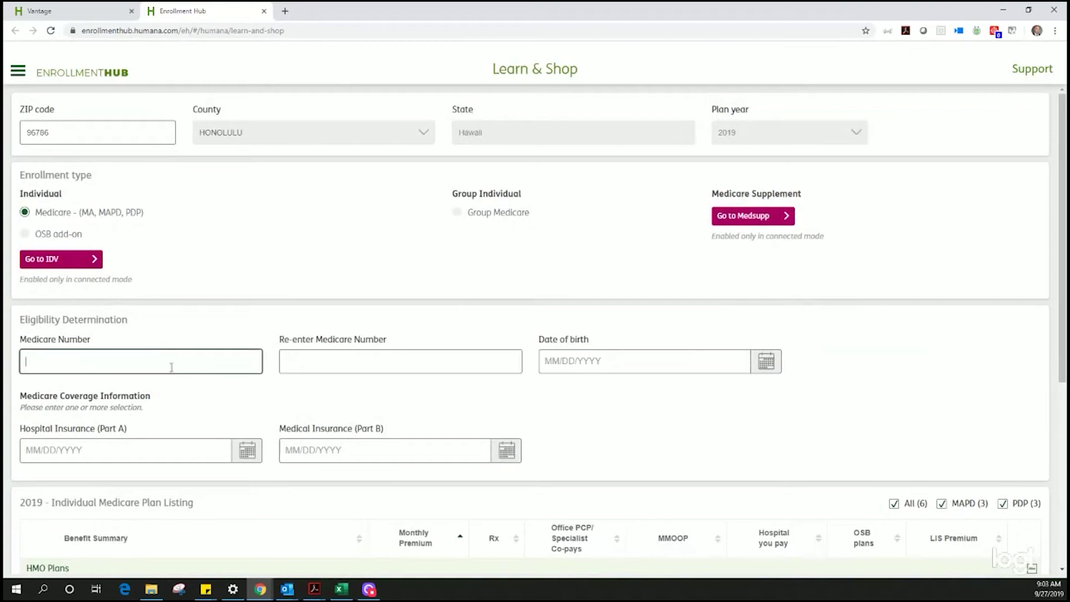
Step: Enter the applicant's Medicare number and date of birth 01/01/1954
key("Tab")
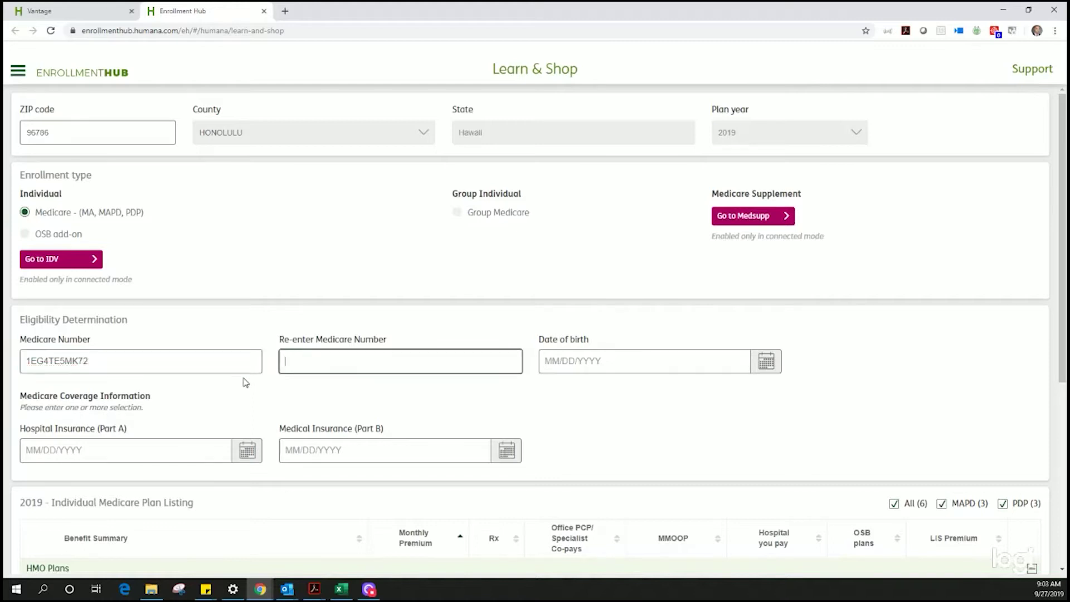
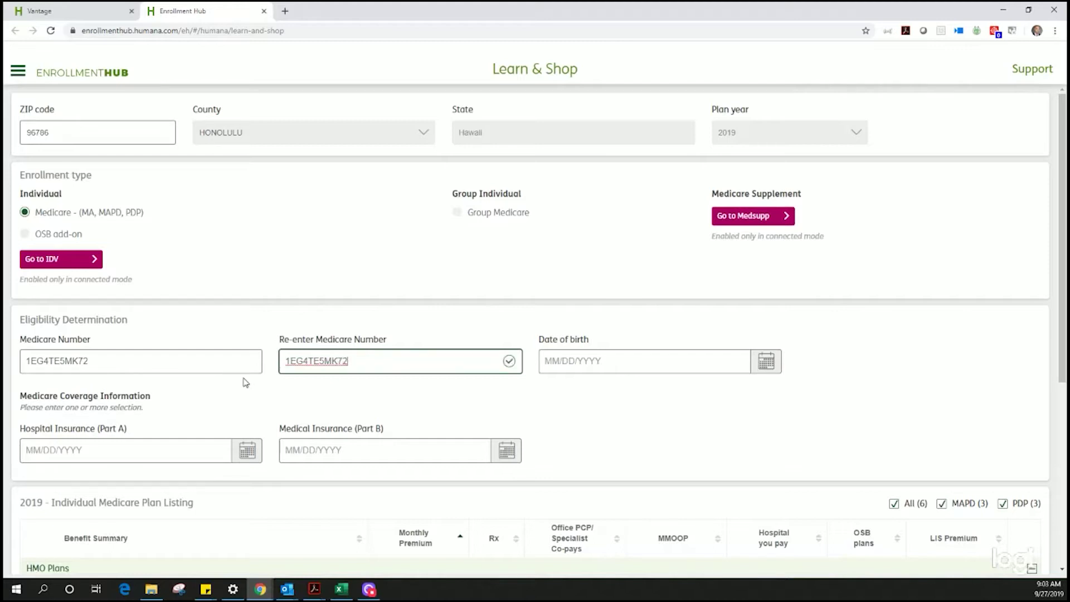
left_click(547, 360)
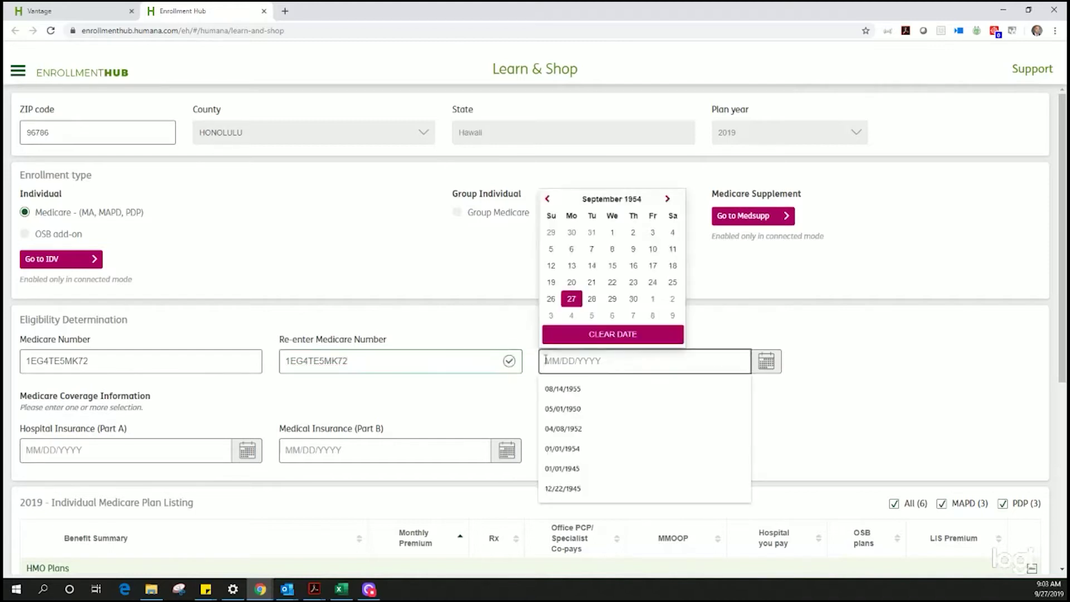
type("01/01/1954")
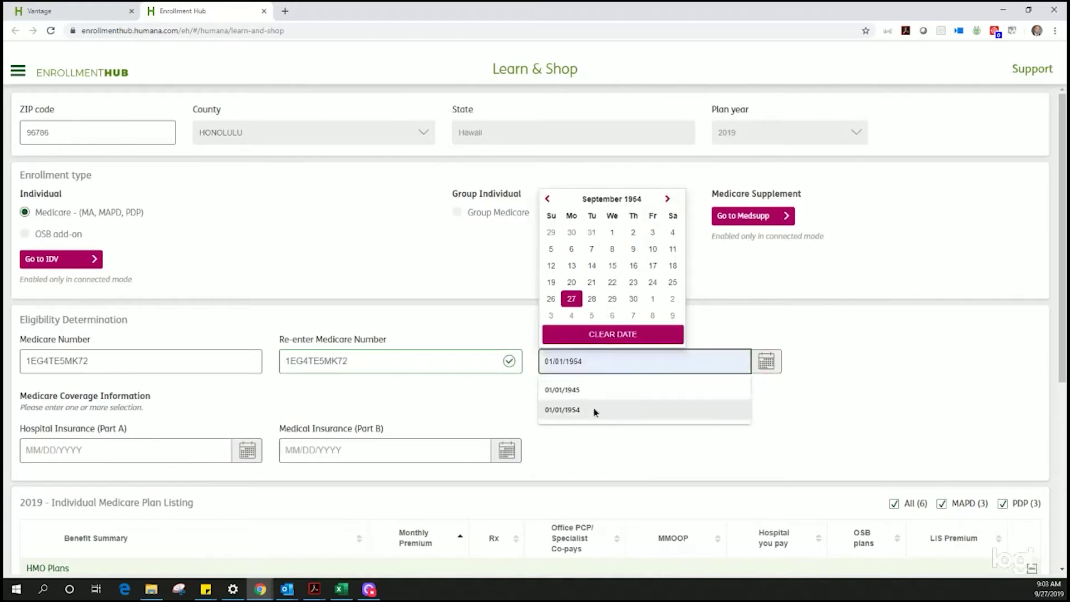
left_click(595, 410)
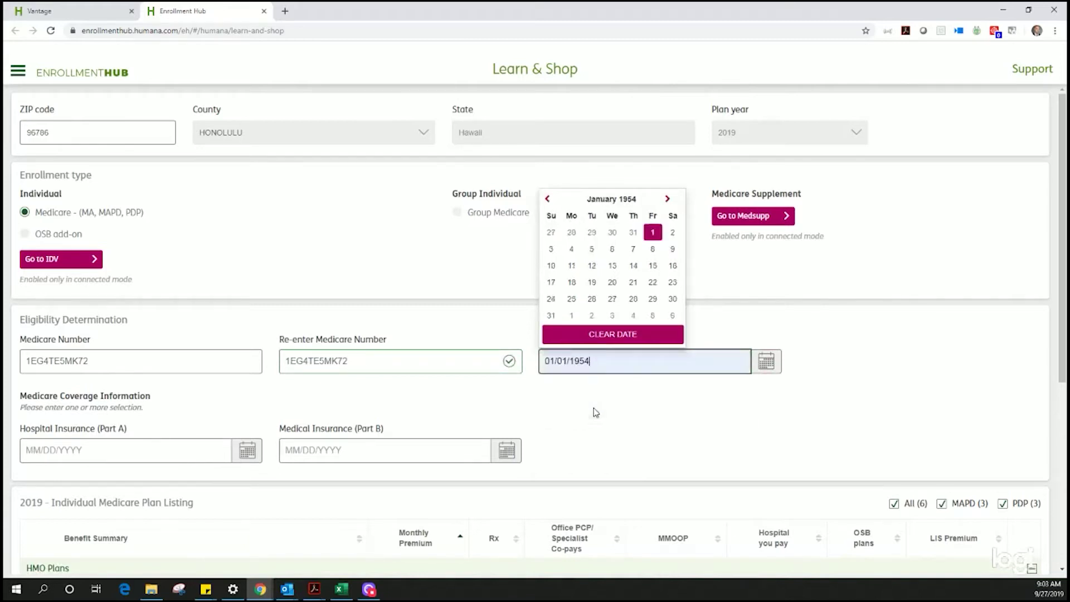
Step: Set the Part A and Part B start dates to 01/01/2019 and scroll to the plans
left_click(137, 450)
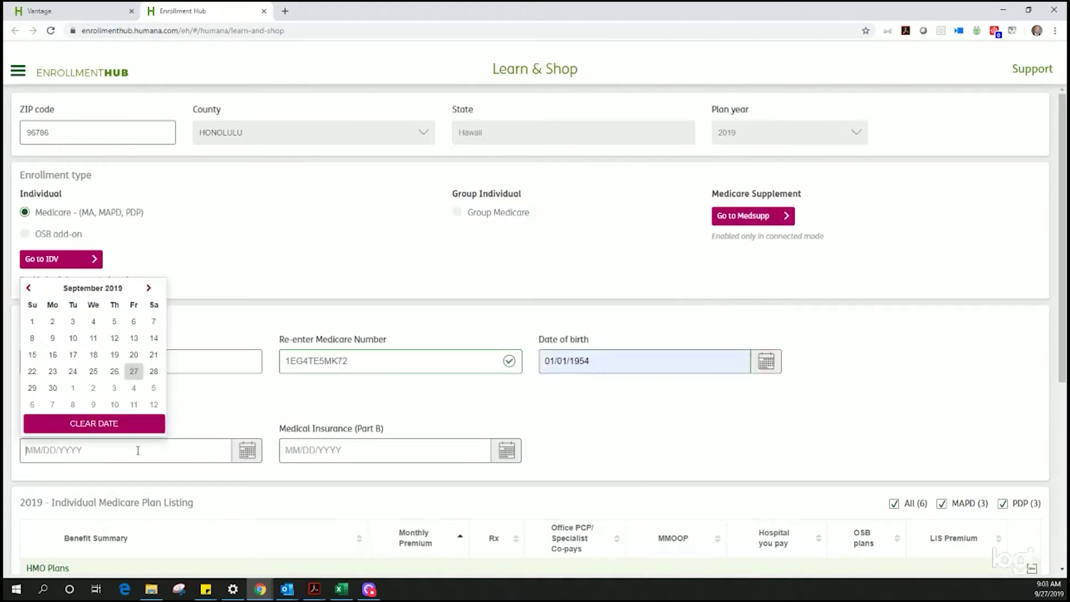
type("01")
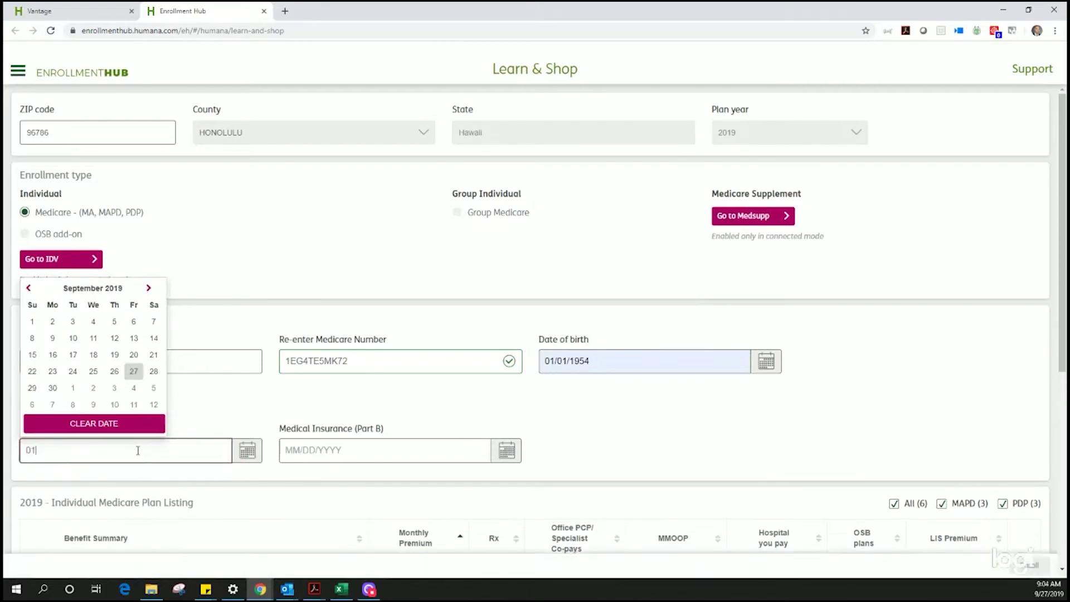
type("/01/2019")
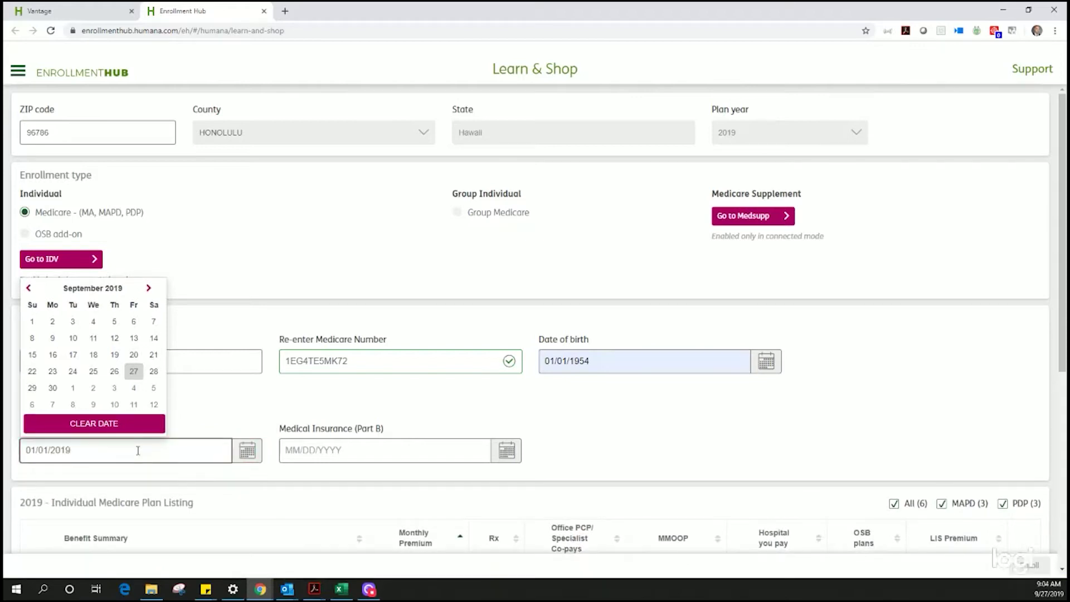
key("Tab")
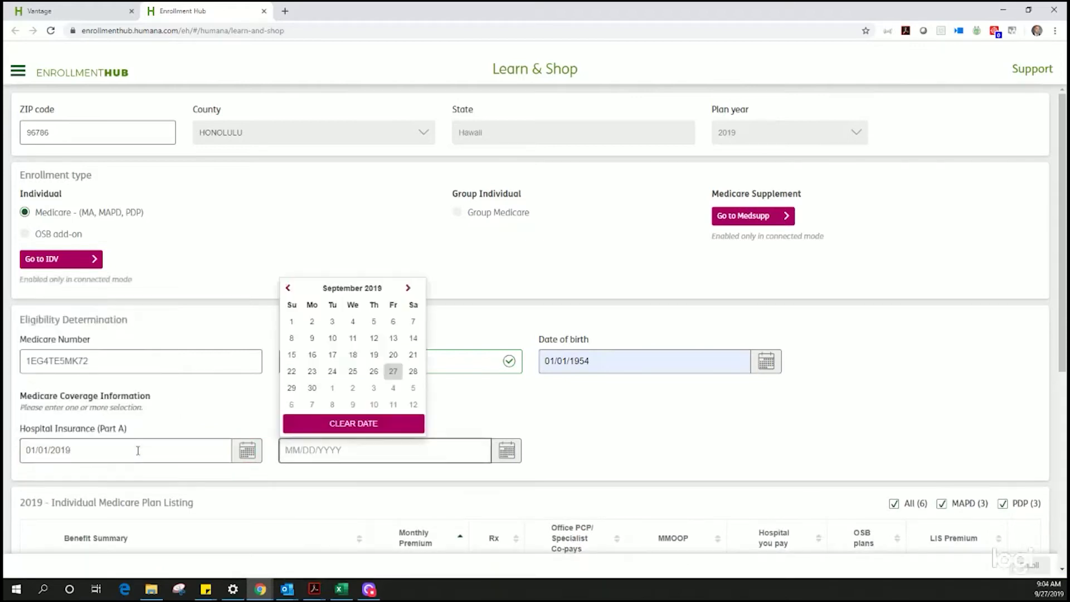
type("01/01")
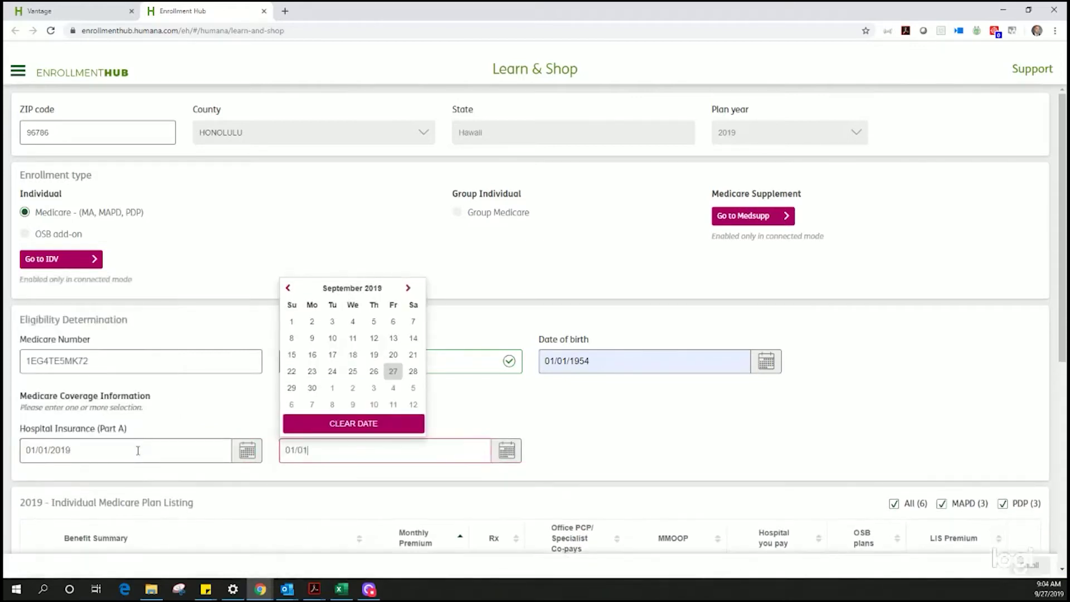
type("/2019")
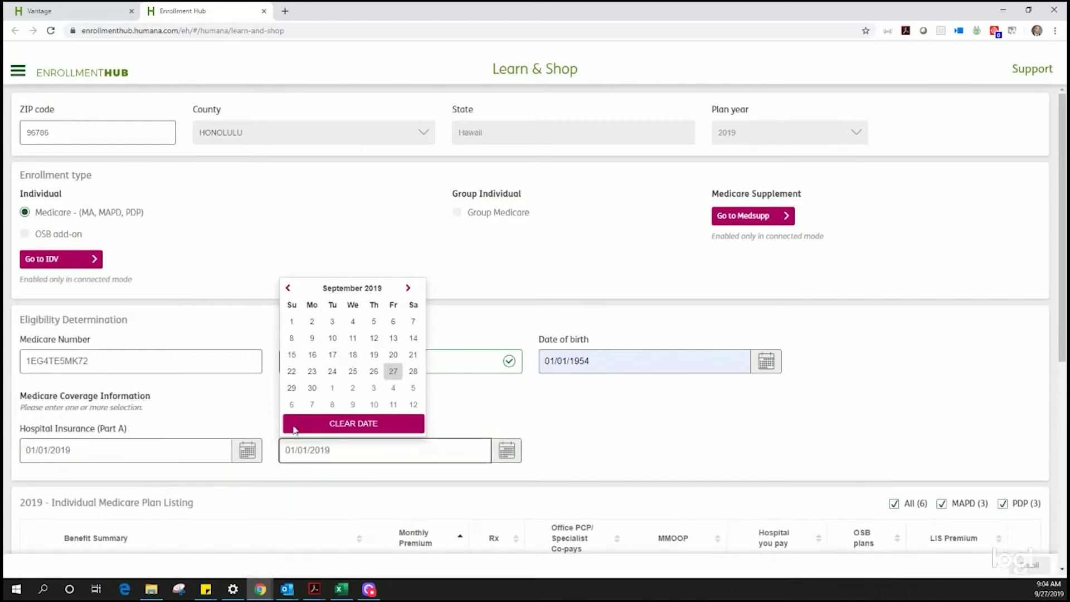
left_click(618, 450)
scroll(621, 443, "down", 7)
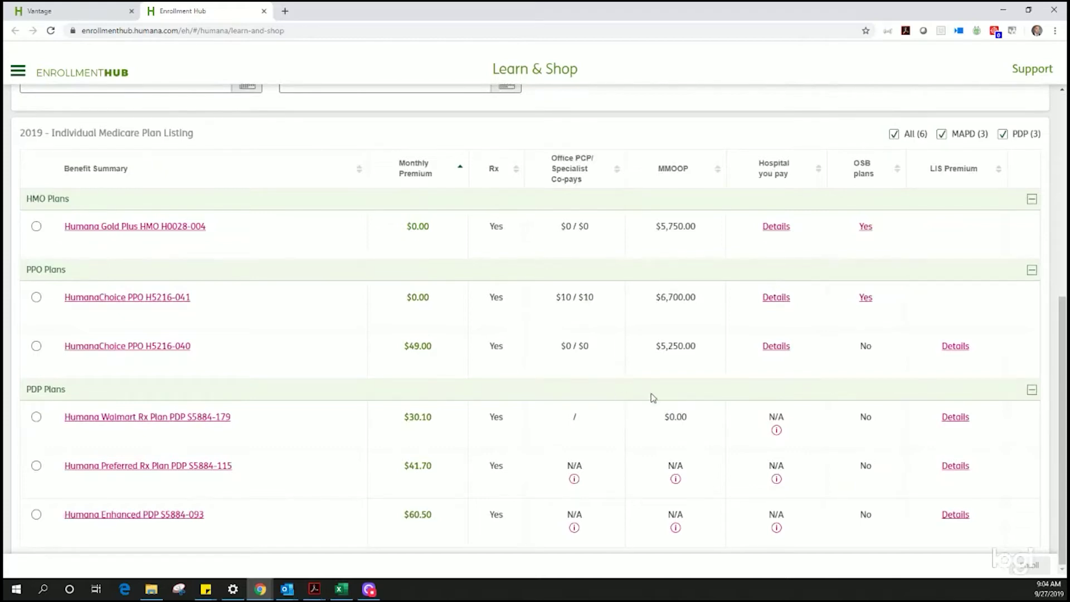
Step: Enroll in the Gold Plus HMO H0028-004 plan and answer Yes to all three acknowledgements
left_click(36, 228)
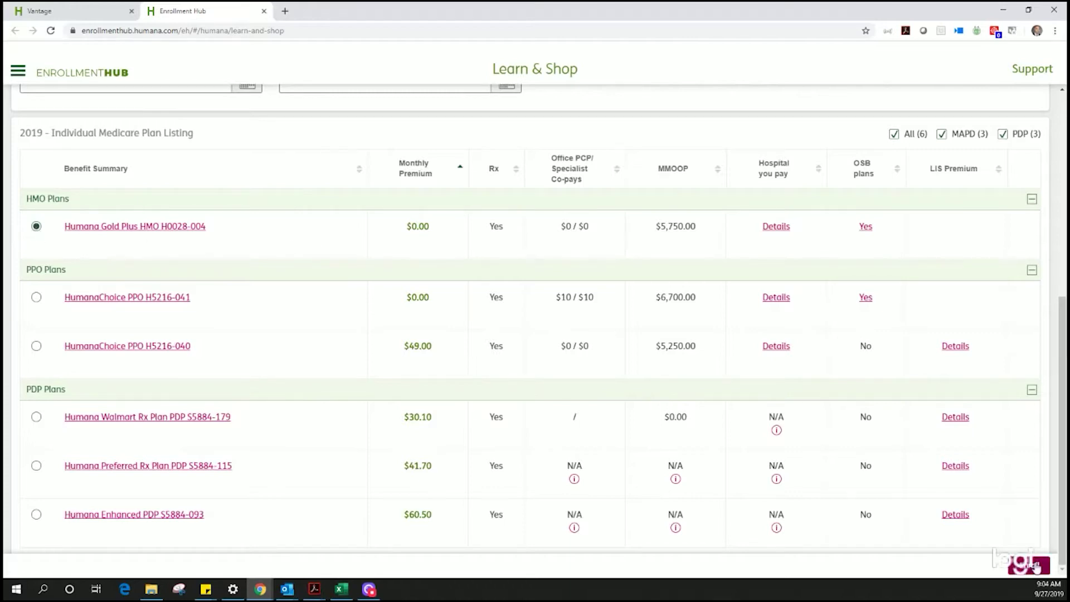
left_click(1036, 566)
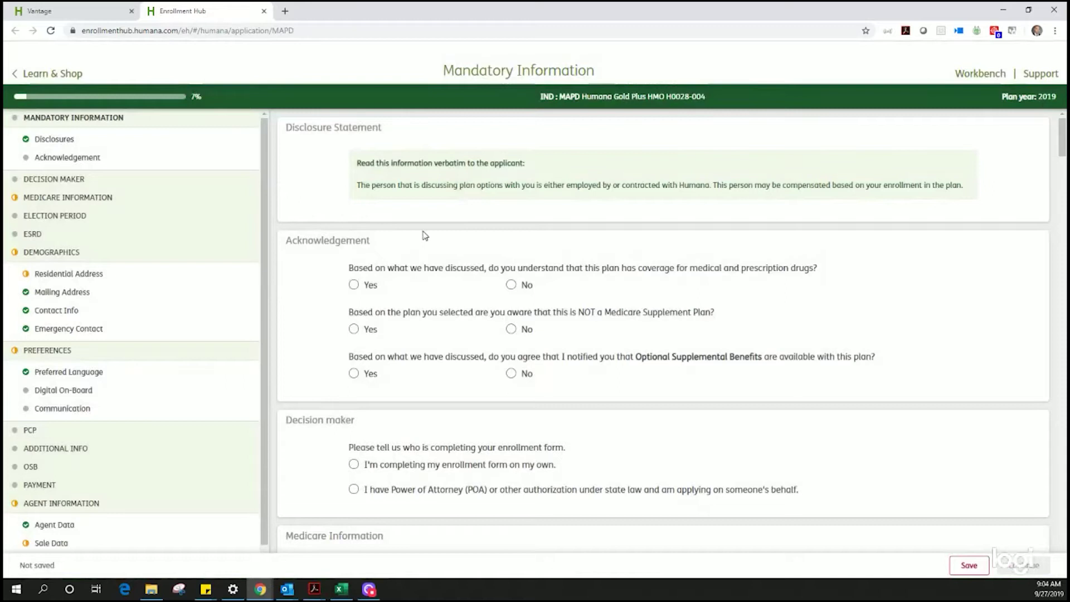
left_click(353, 284)
left_click(353, 329)
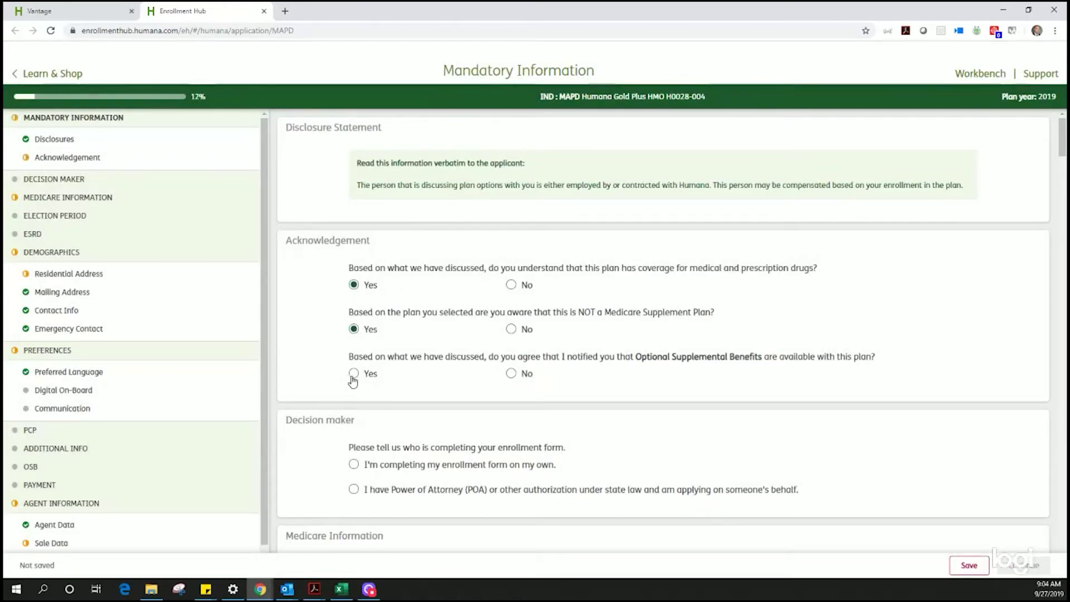
left_click(353, 374)
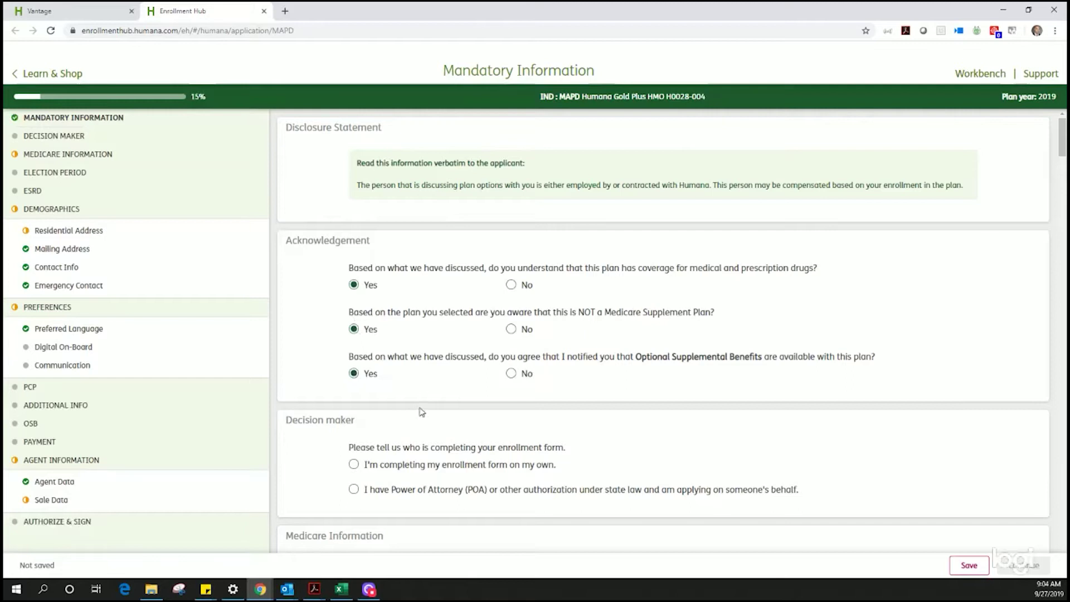
Step: Indicate the applicant completes the form alone and enter the applicant's last and first name
scroll(421, 407, "down", 1)
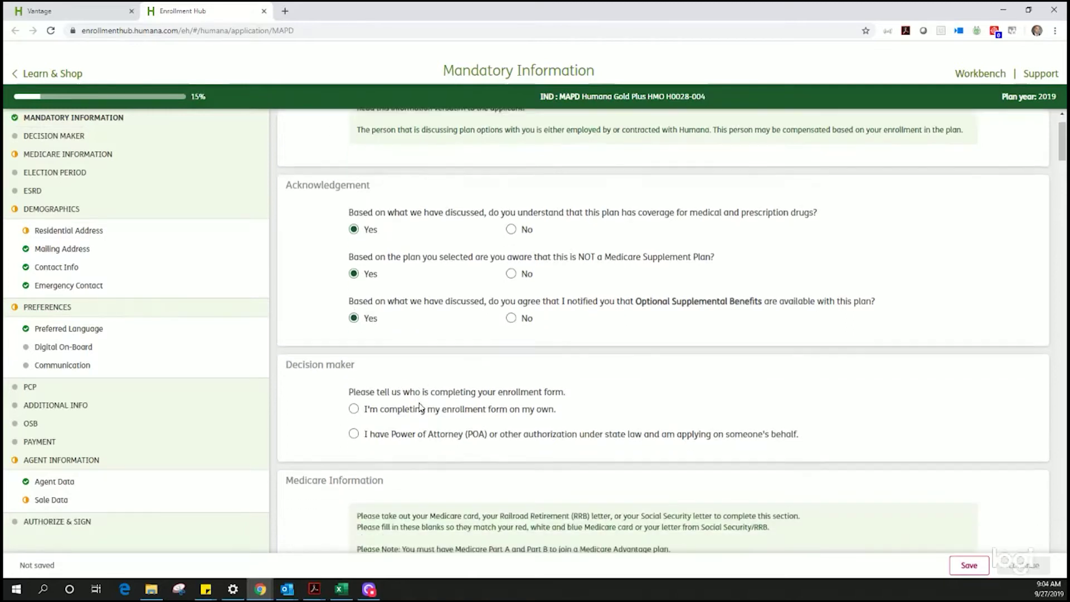
scroll(378, 410, "down", 1)
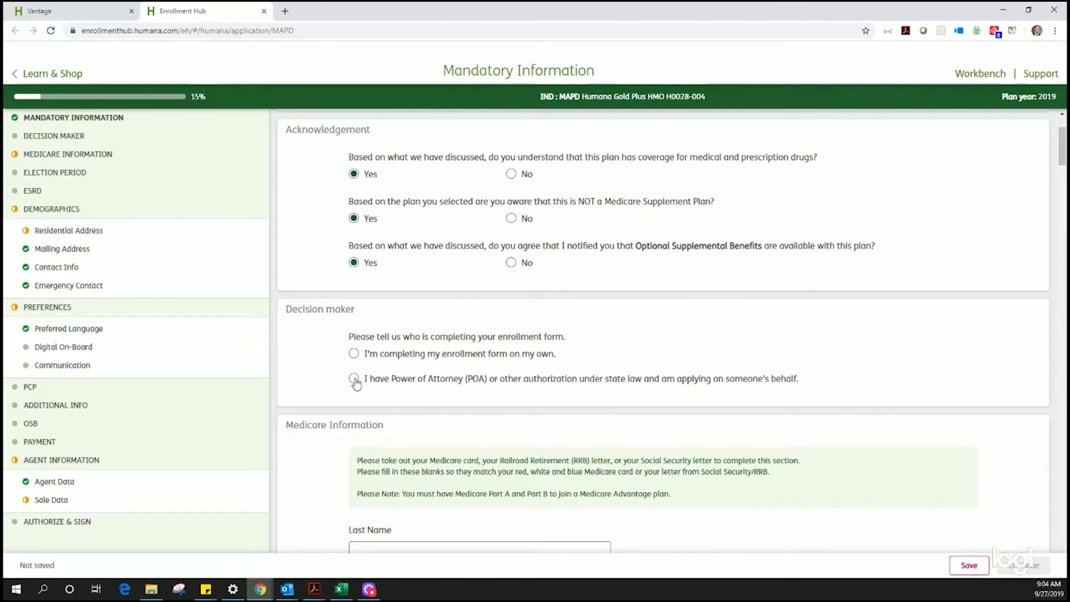
left_click(353, 353)
scroll(317, 402, "down", 4)
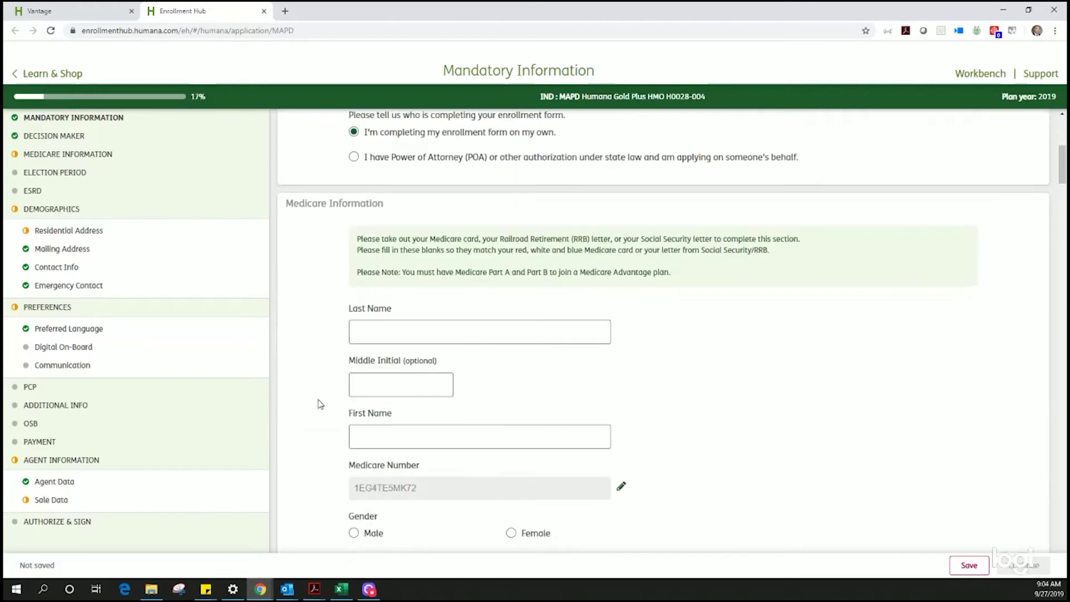
left_click(393, 337)
type("Smith")
key("Tab")
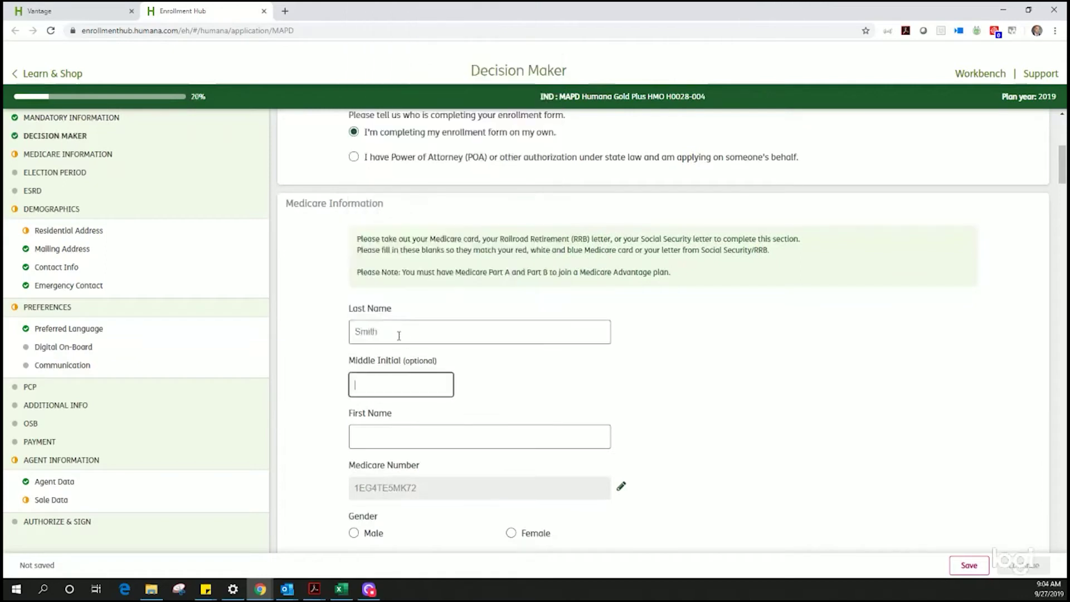
key("Tab")
type("John")
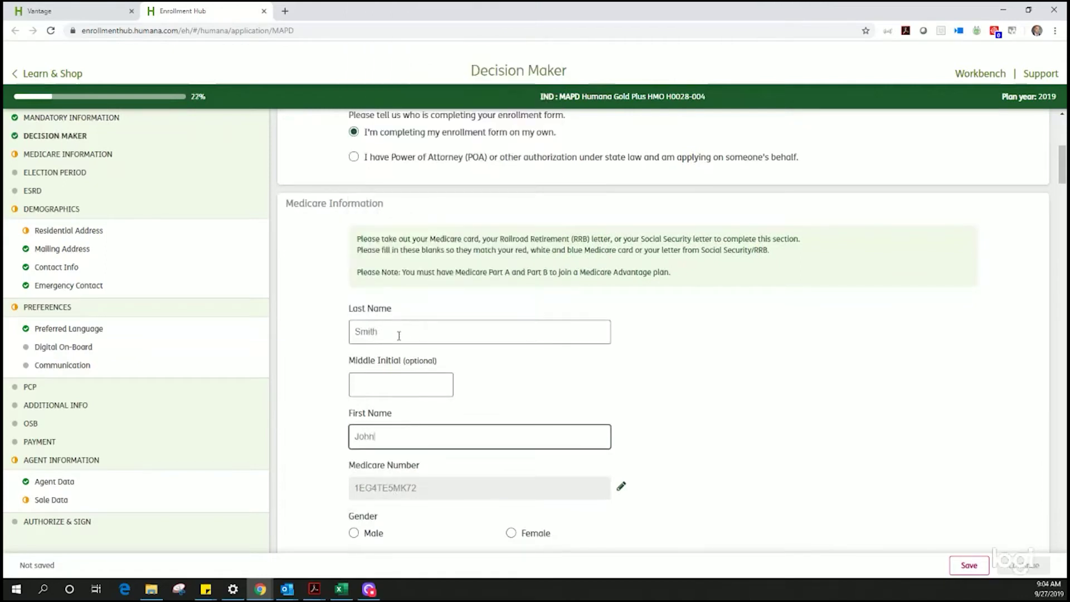
Step: Set the applicant's gender to Male and answer No to the ESRD question
scroll(409, 384, "down", 3)
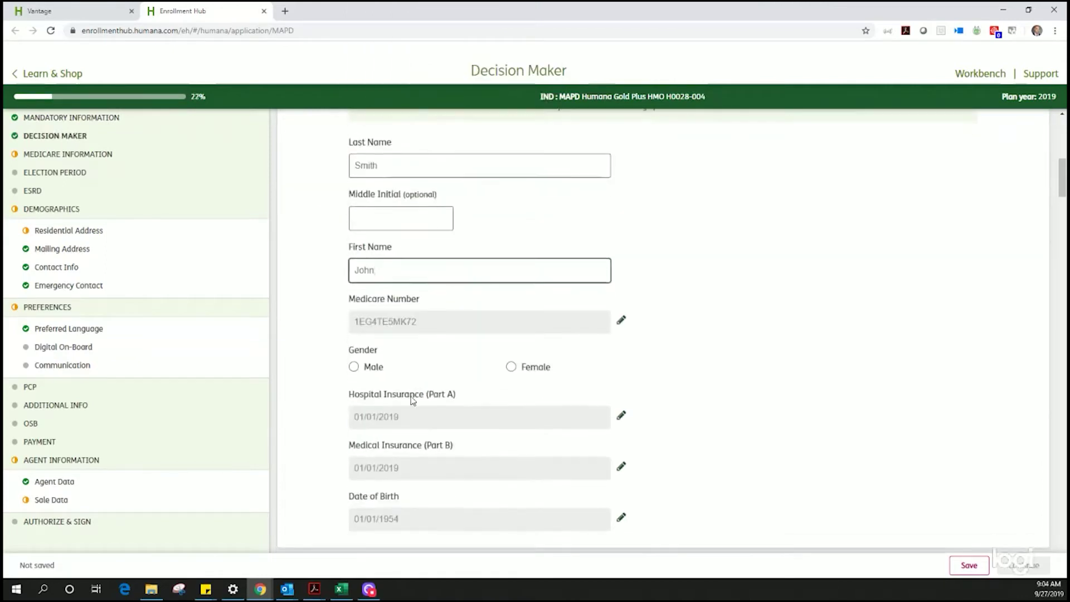
left_click(354, 366)
scroll(377, 394, "down", 5)
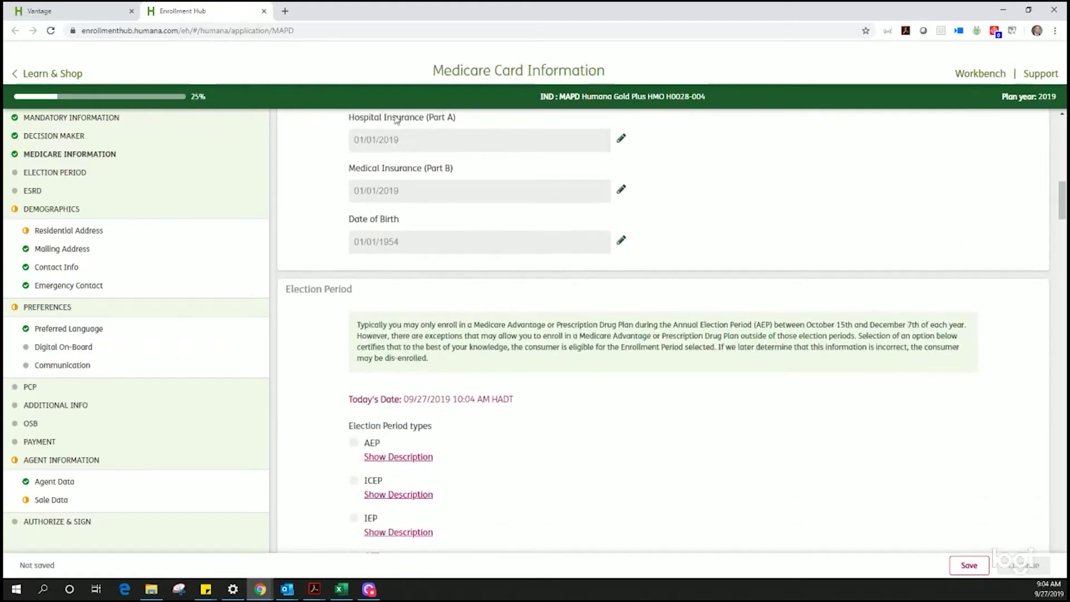
scroll(480, 356, "down", 3)
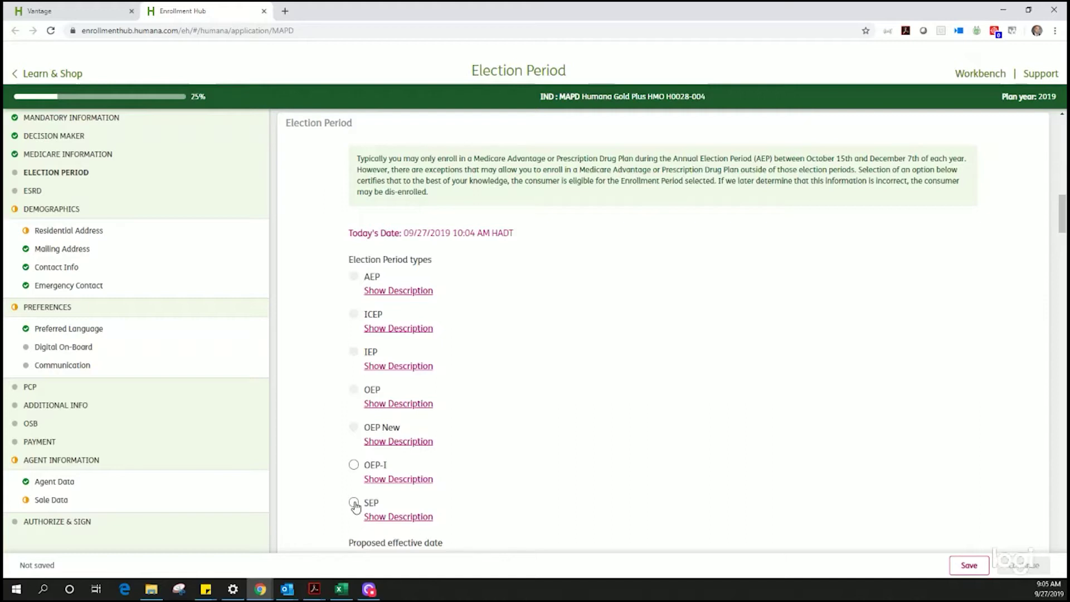
scroll(355, 506, "down", 4)
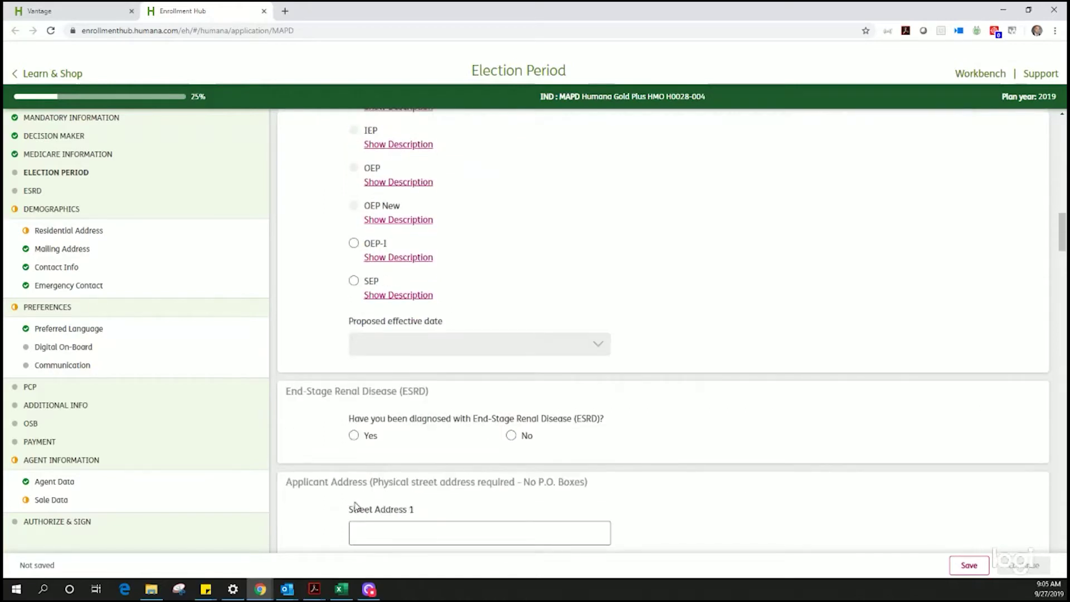
left_click(513, 437)
Step: Choose the SEP election period, reason code MDE, and effective date 10/01/2019
left_click(355, 282)
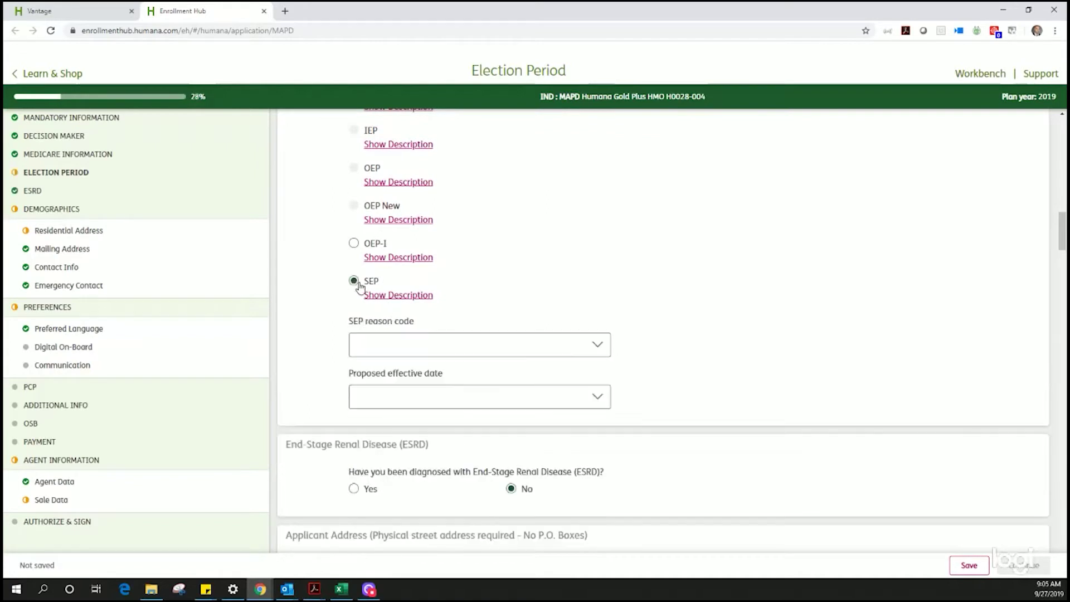
left_click(447, 342)
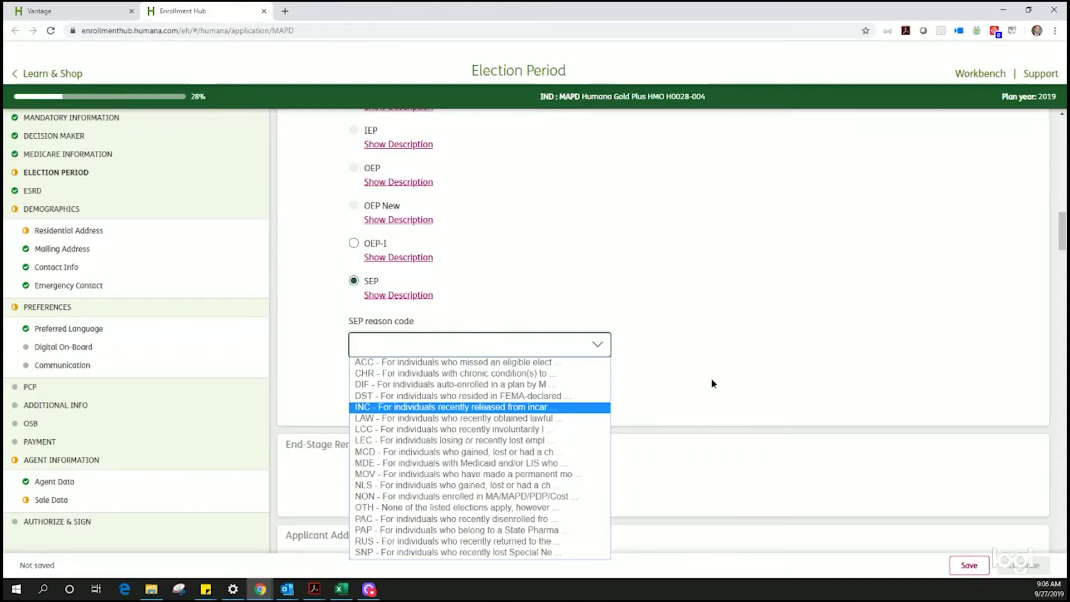
left_click(714, 384)
left_click(604, 352)
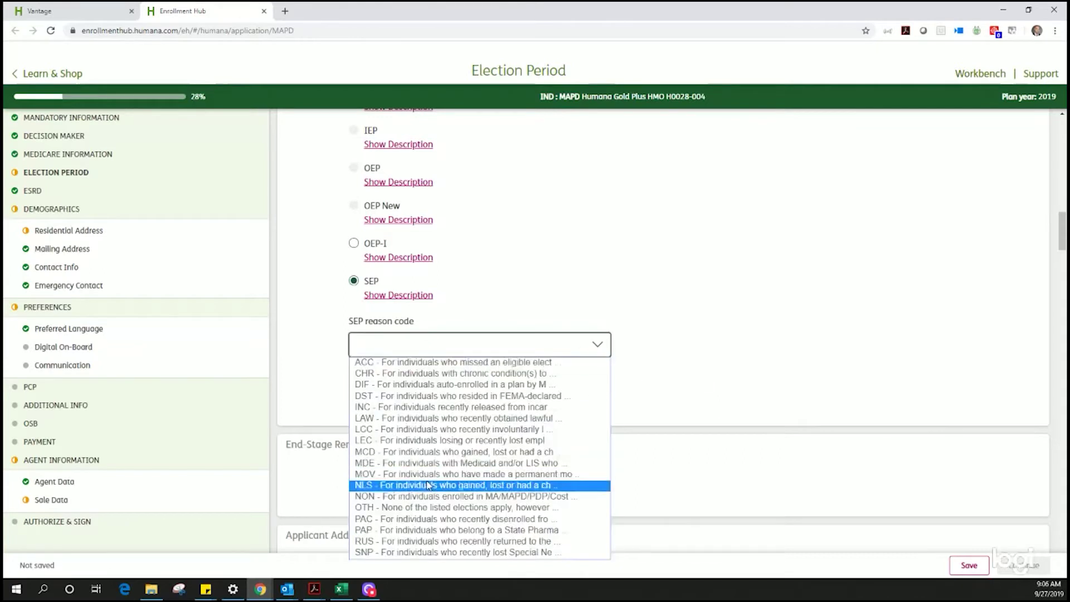
left_click(421, 464)
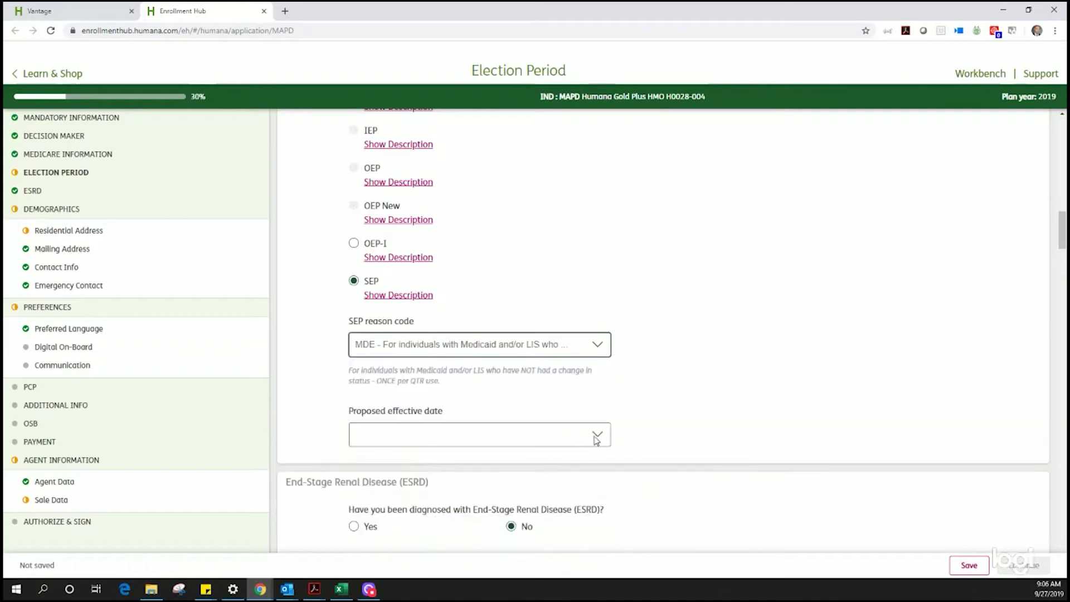
left_click(596, 435)
left_click(600, 452)
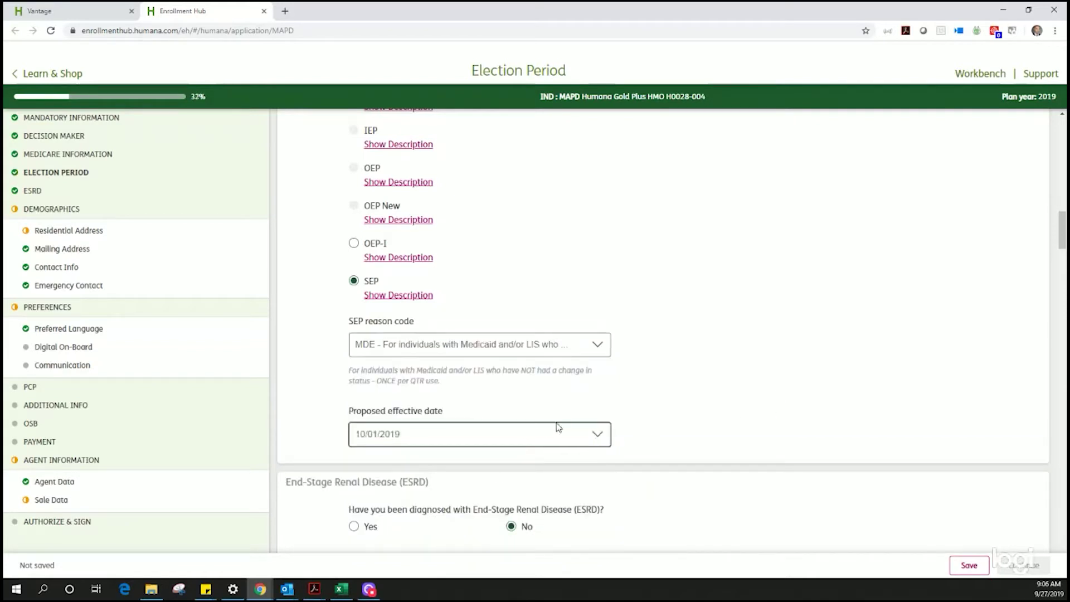
scroll(730, 450, "down", 3)
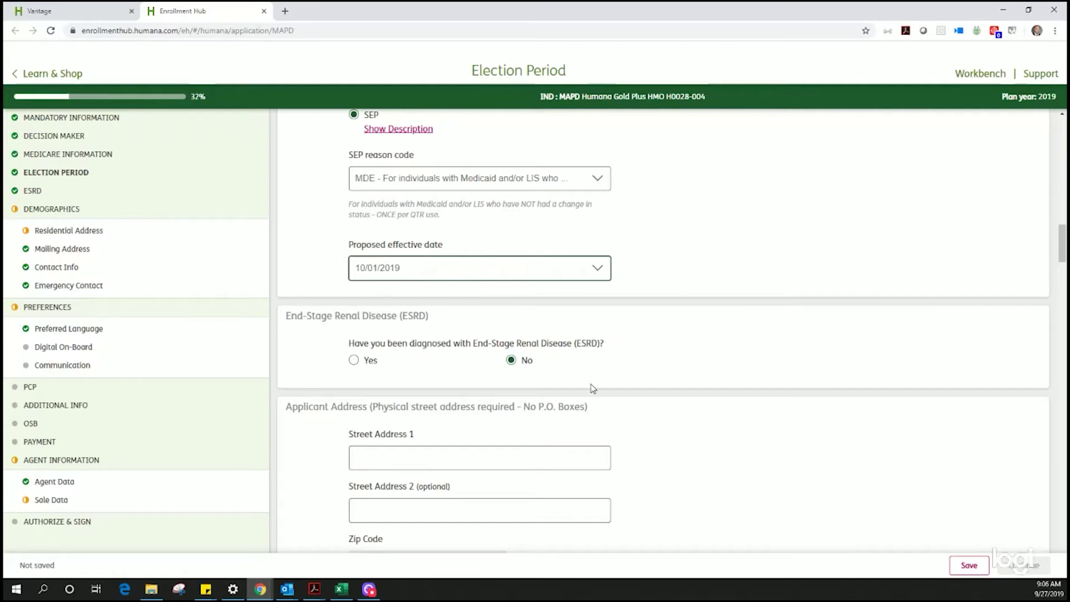
Step: Fill the street address from a saved entry and enter the applicant's cell phone number
scroll(684, 446, "down", 3)
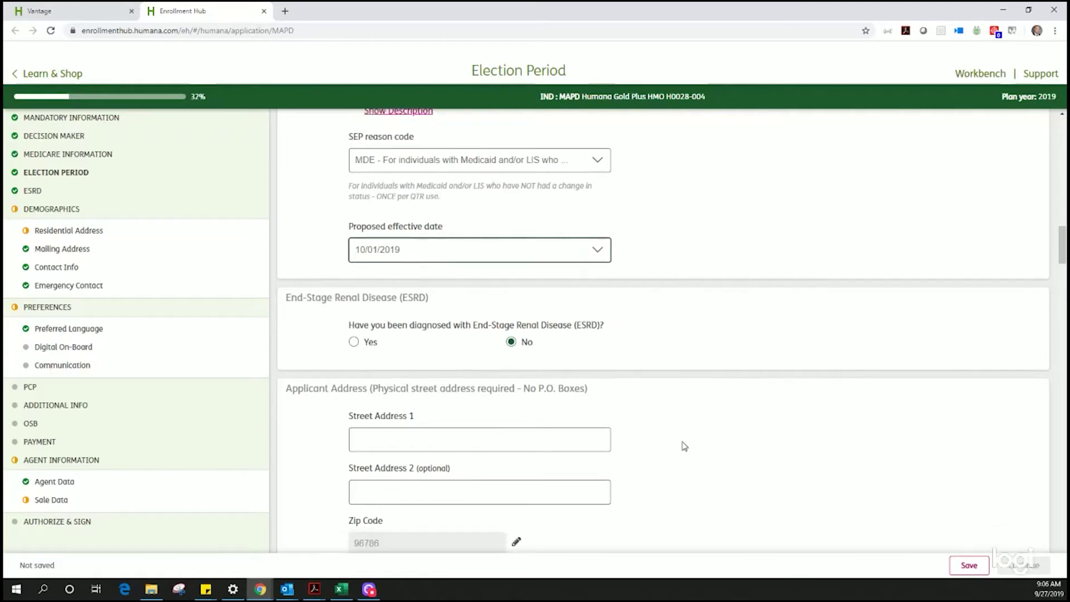
left_click(536, 294)
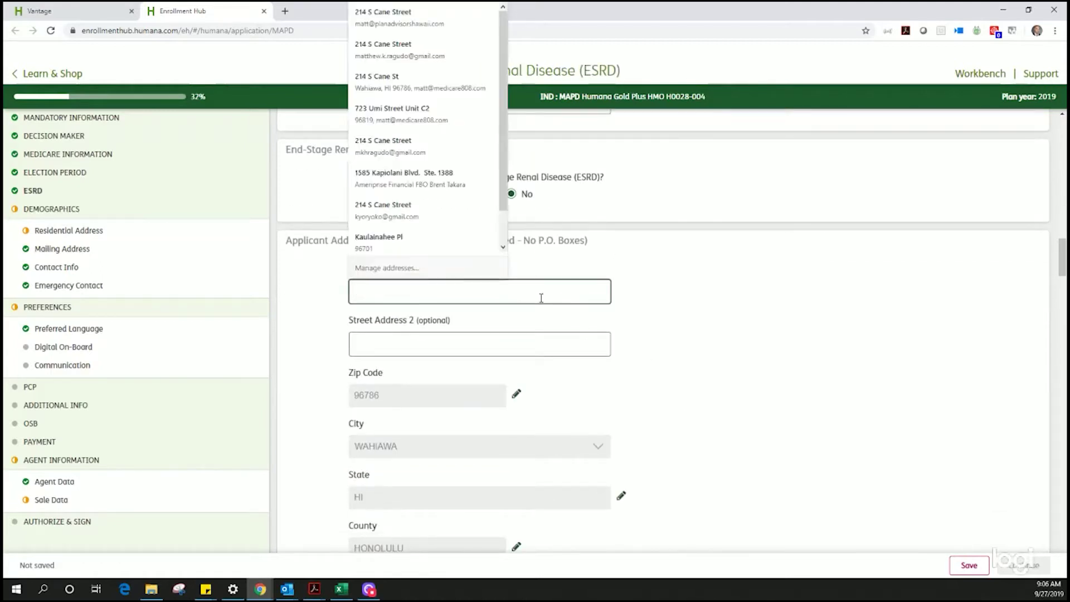
left_click(386, 22)
scroll(696, 329, "down", 4)
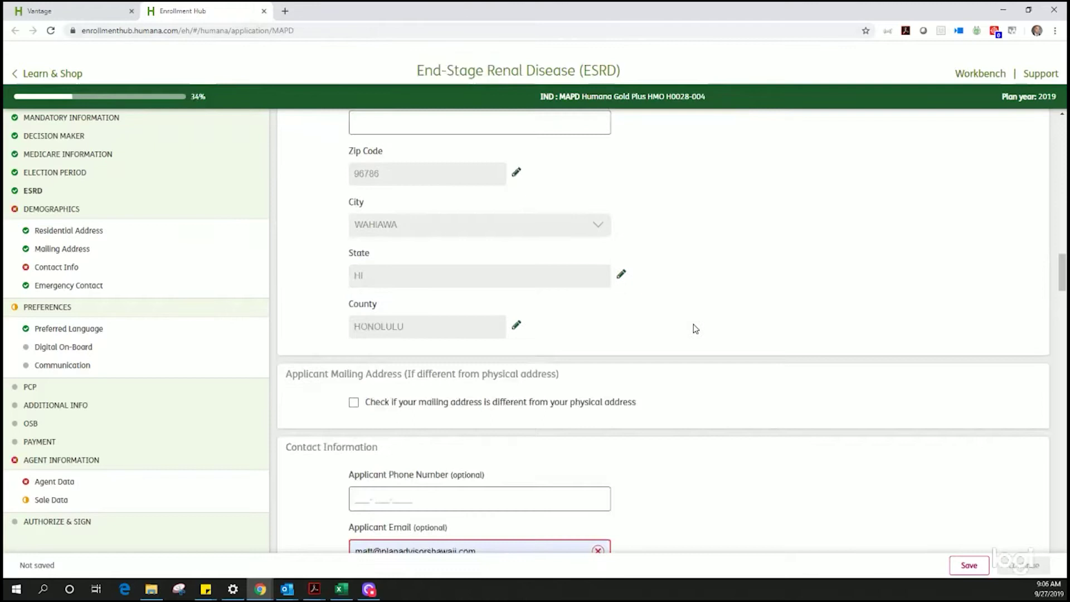
scroll(747, 328, "down", 5)
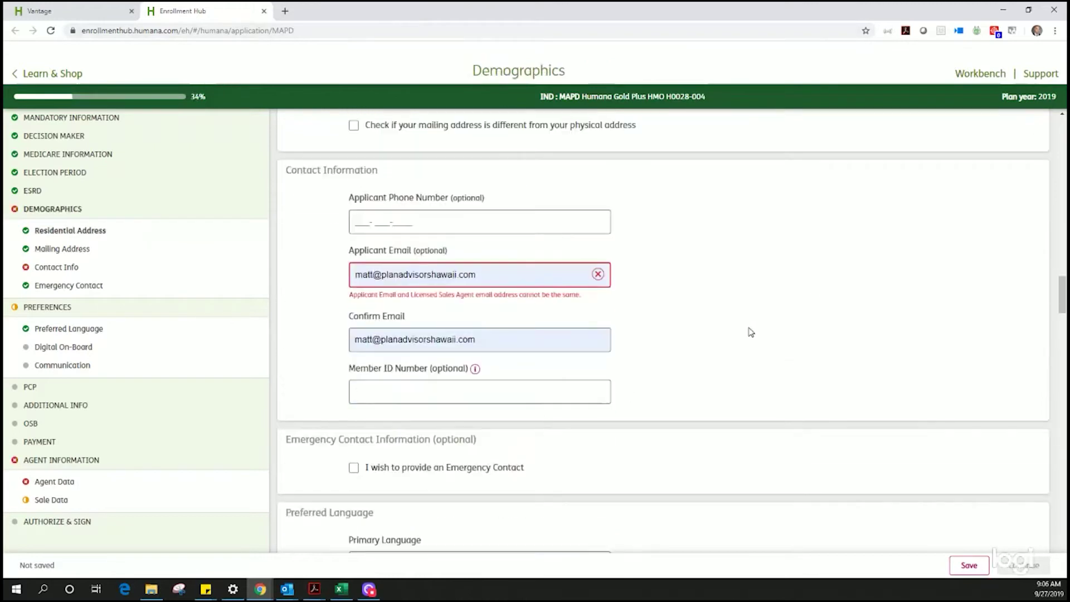
left_click(382, 232)
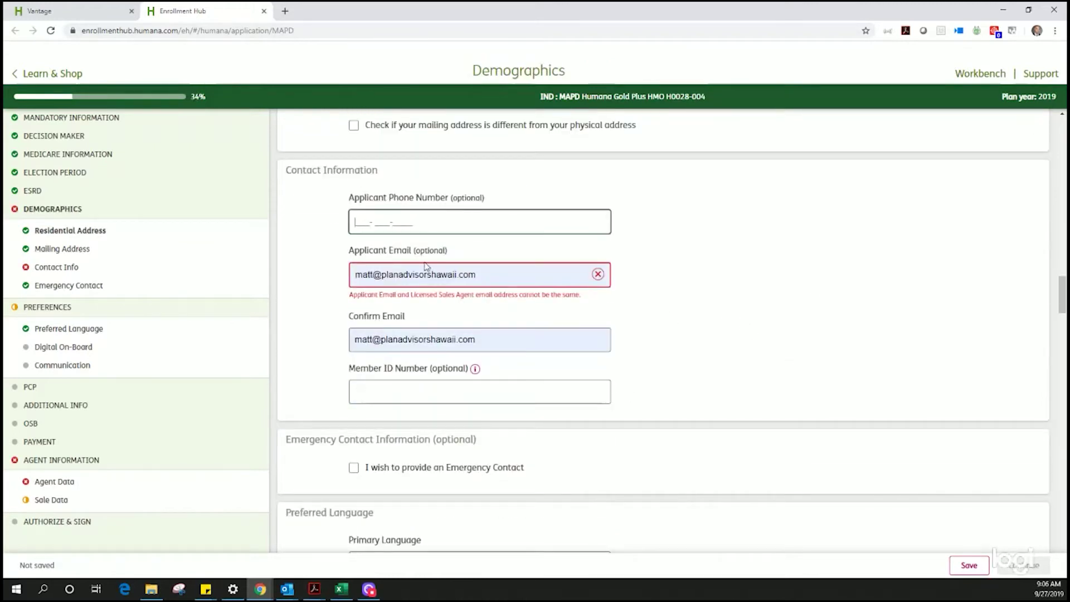
type("808-888-8888")
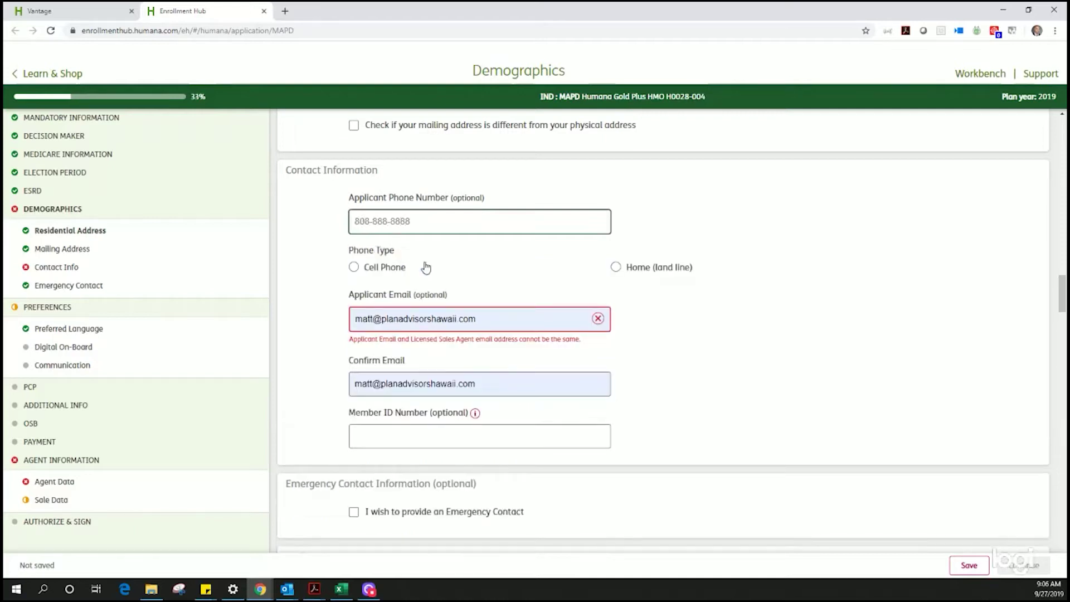
left_click(384, 270)
scroll(690, 385, "down", 3)
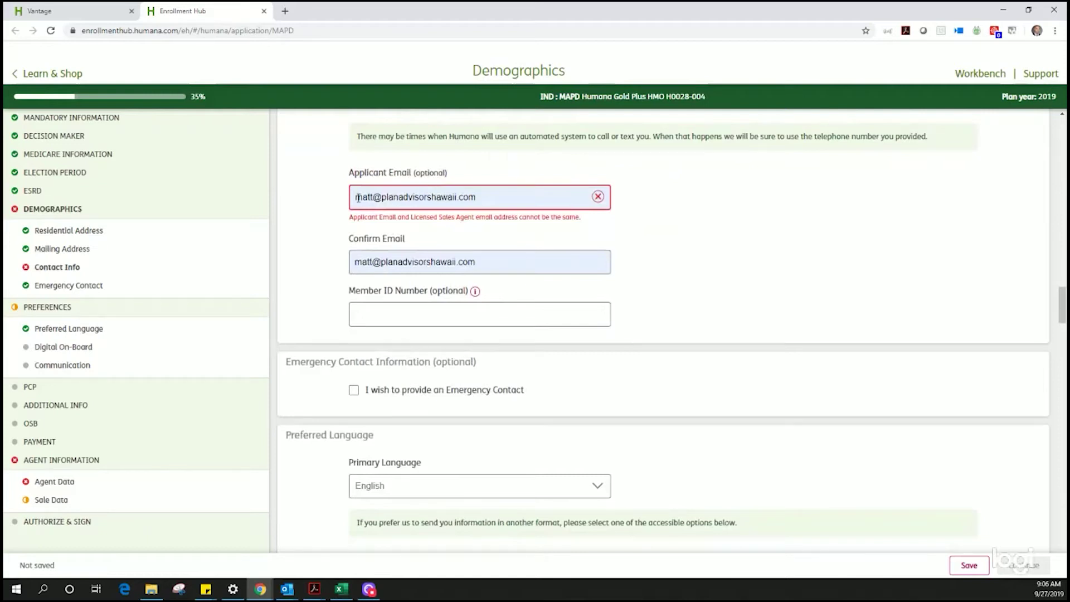
Step: Replace the pre-filled email with the saved address in both email fields
left_click_drag(358, 198, 479, 203)
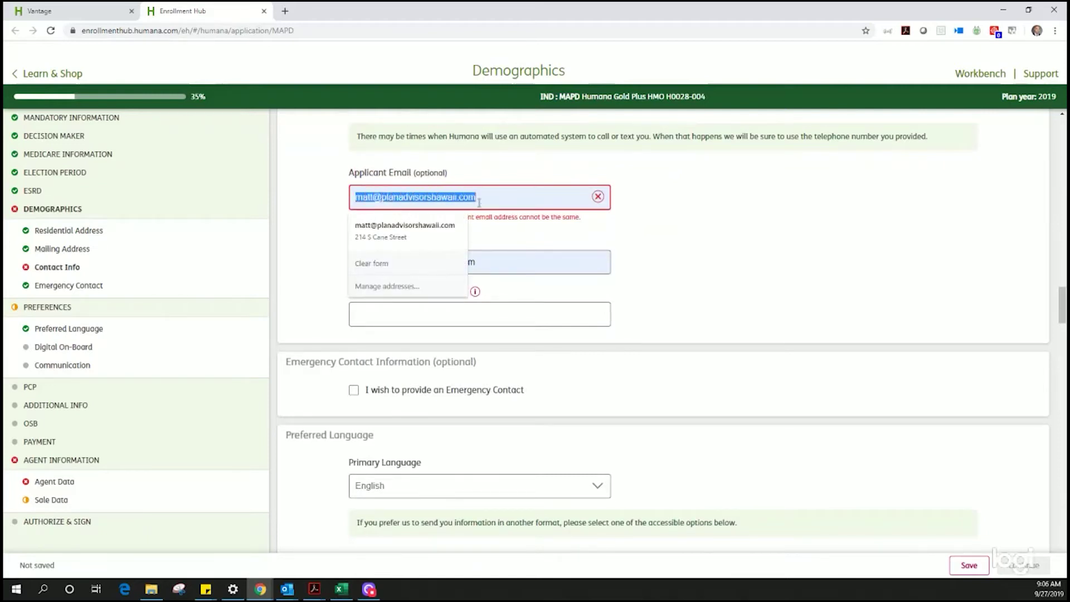
key("BackSpace")
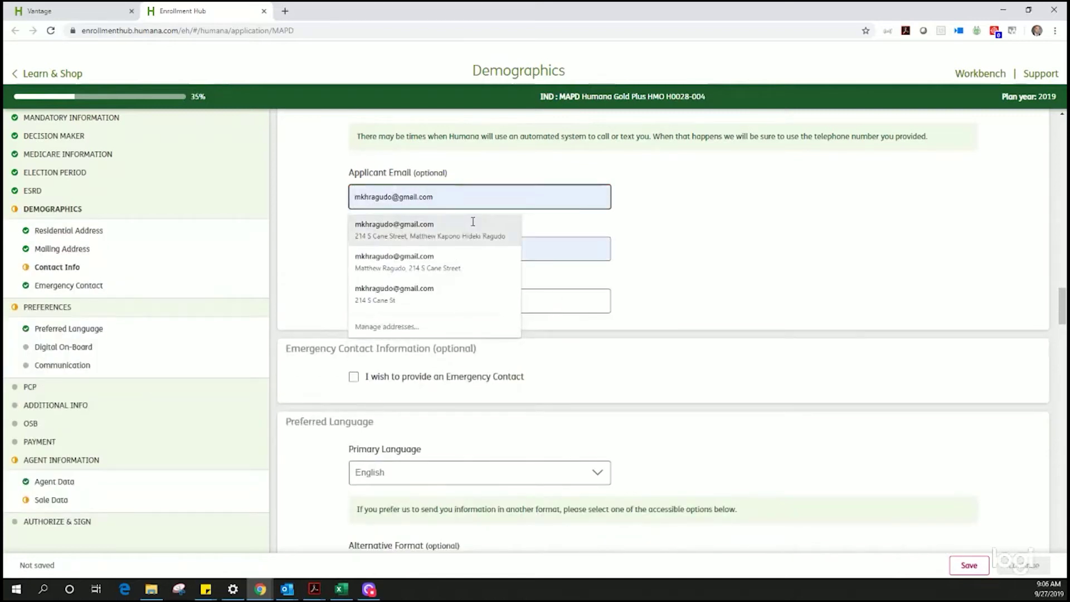
left_click(473, 224)
left_click(685, 310)
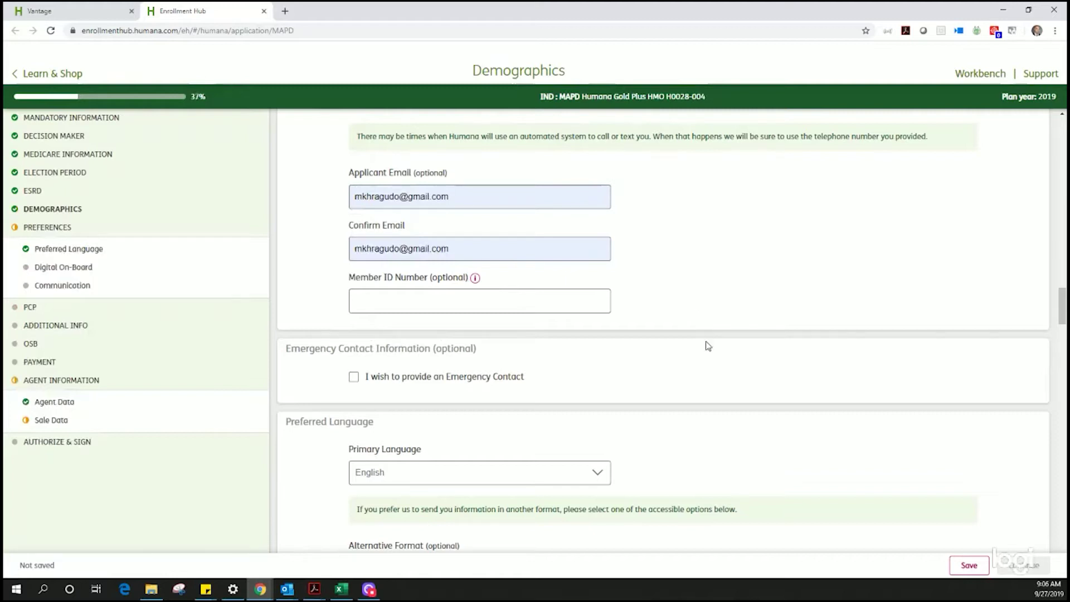
Step: Try Other for primary and secondary language, then set primary to English with no alternative format
scroll(708, 346, "down", 4)
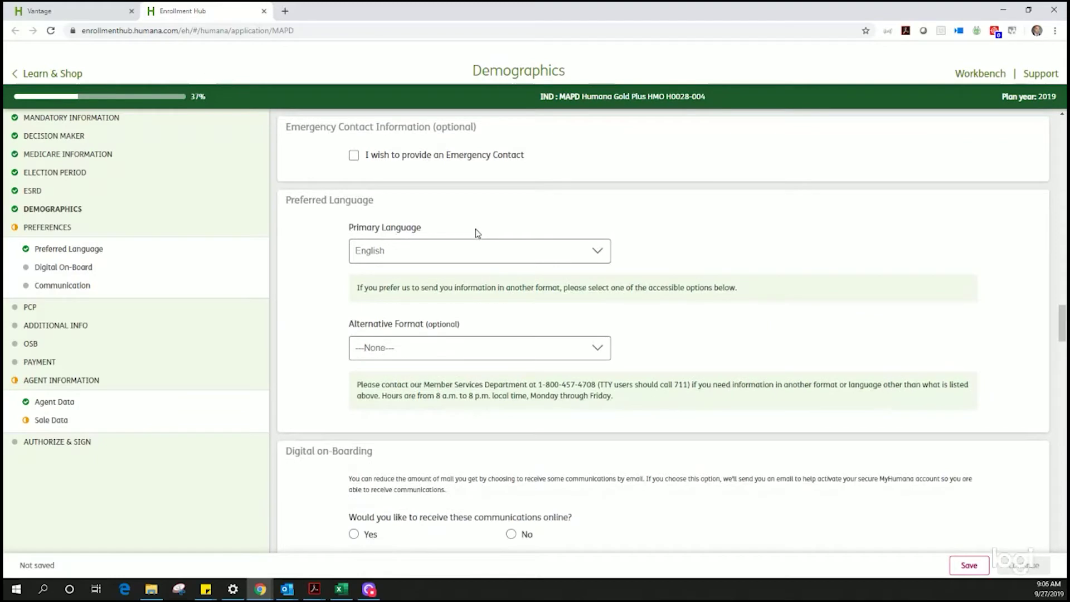
left_click(557, 249)
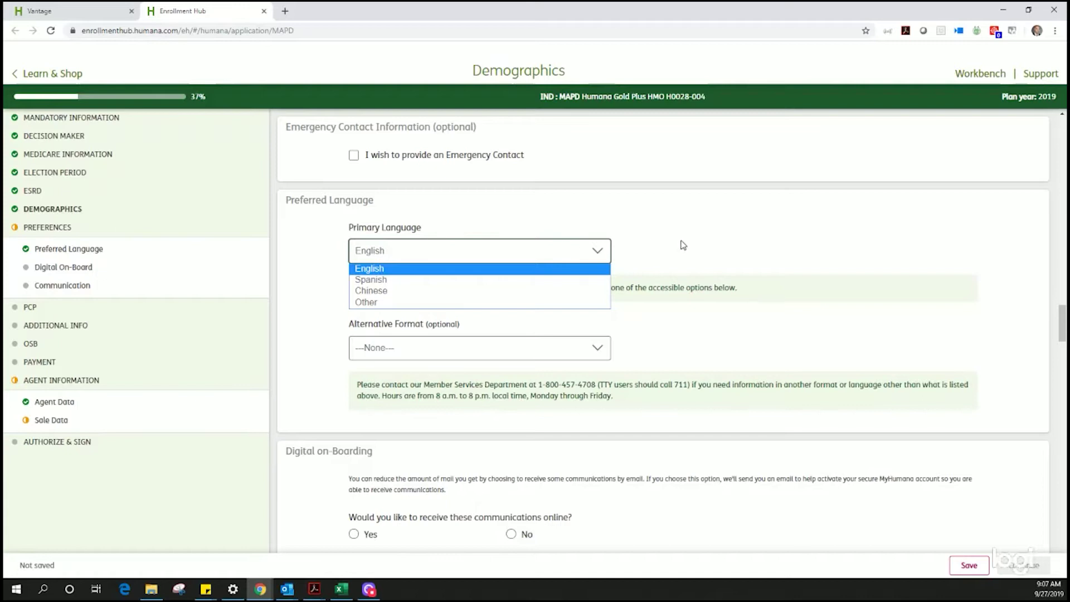
left_click(562, 304)
left_click(514, 308)
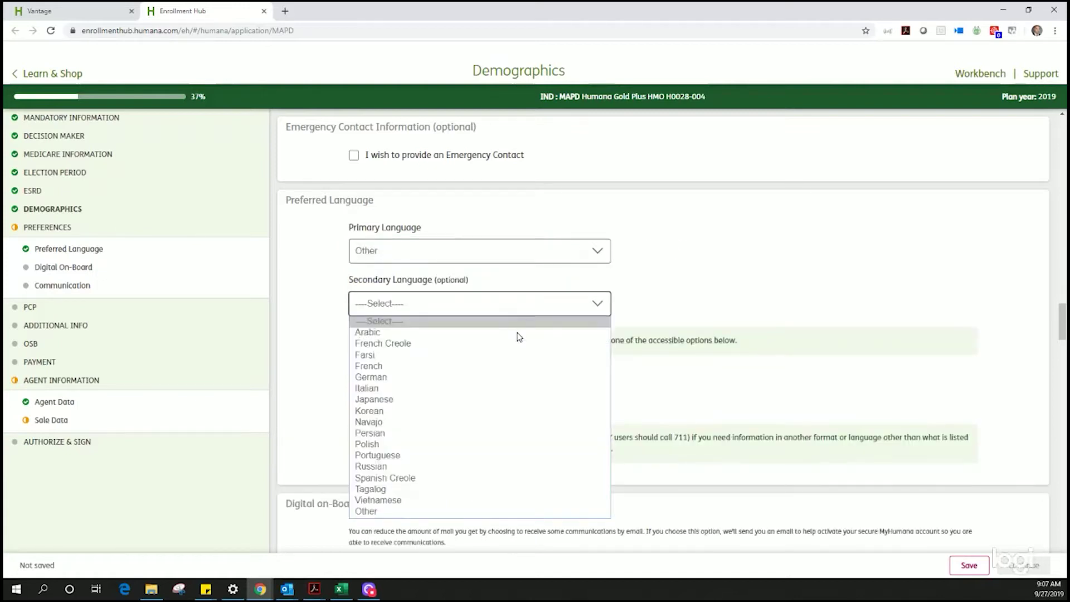
left_click(457, 512)
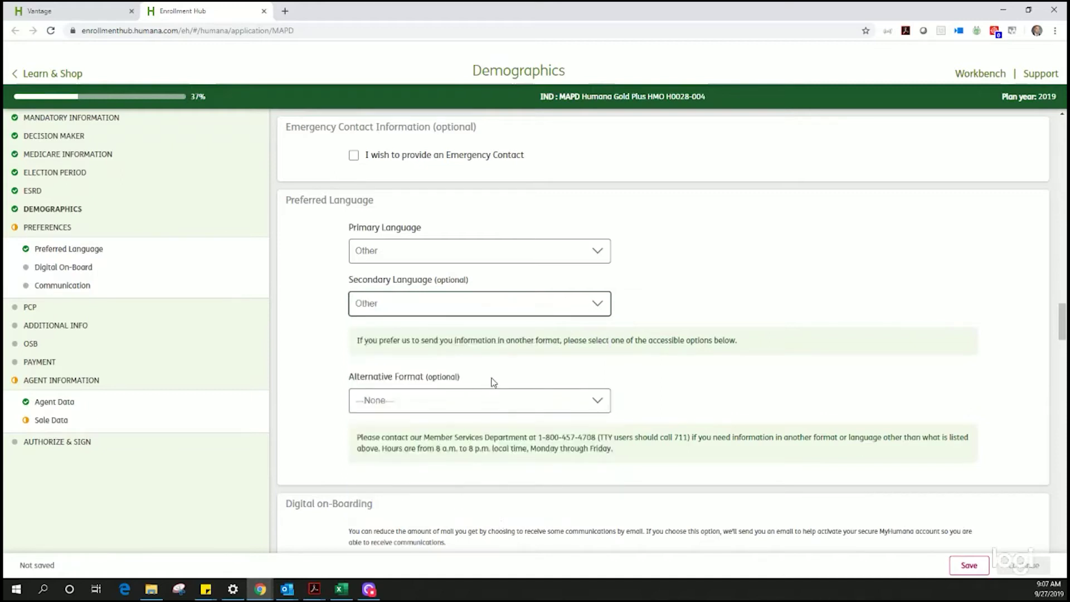
left_click(599, 314)
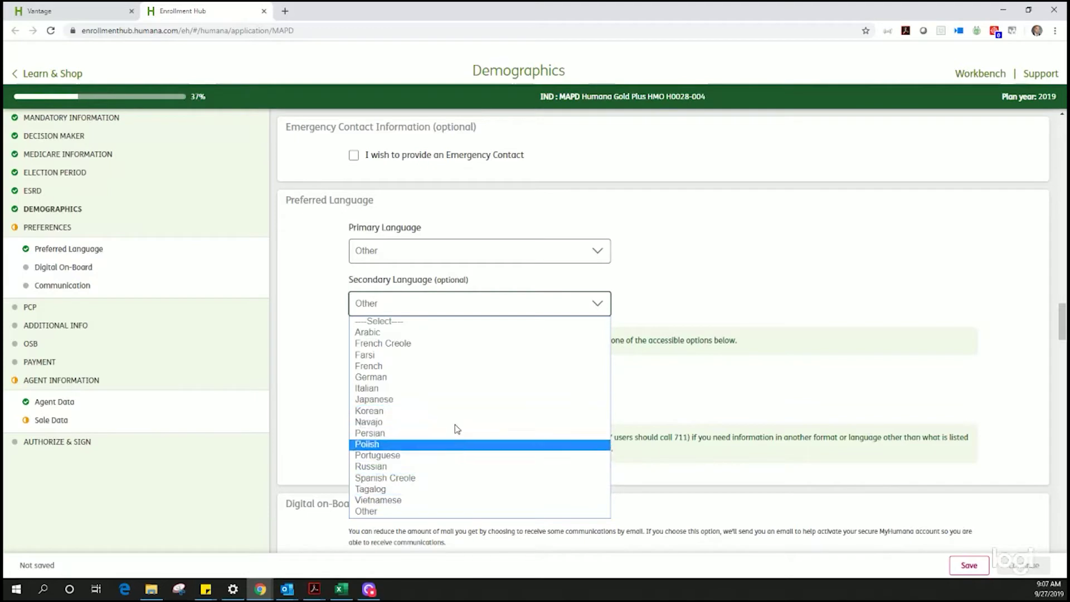
left_click(493, 250)
left_click(517, 256)
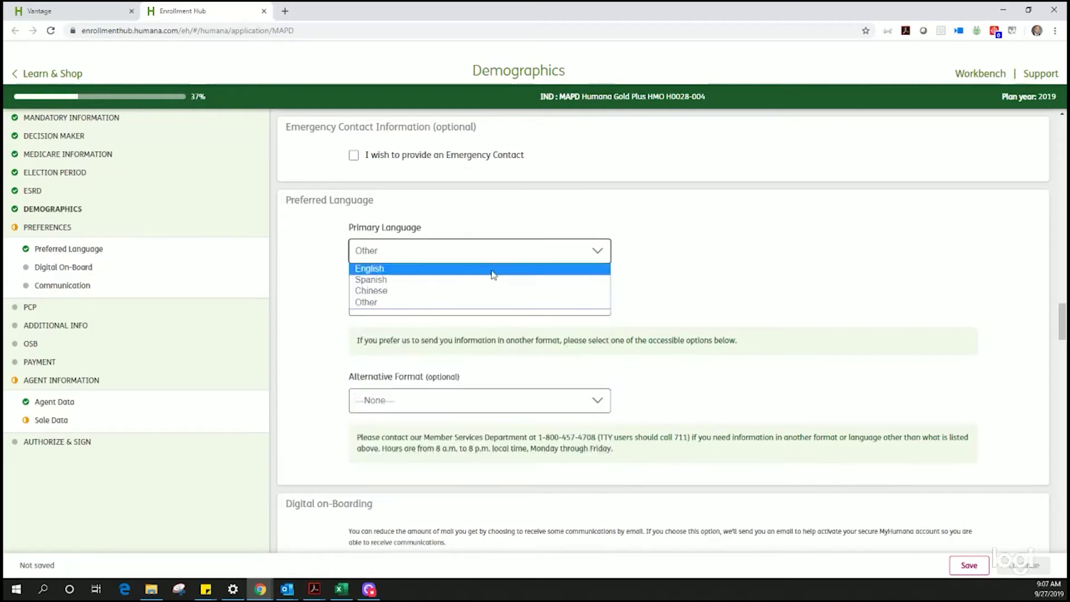
left_click(494, 271)
left_click(517, 353)
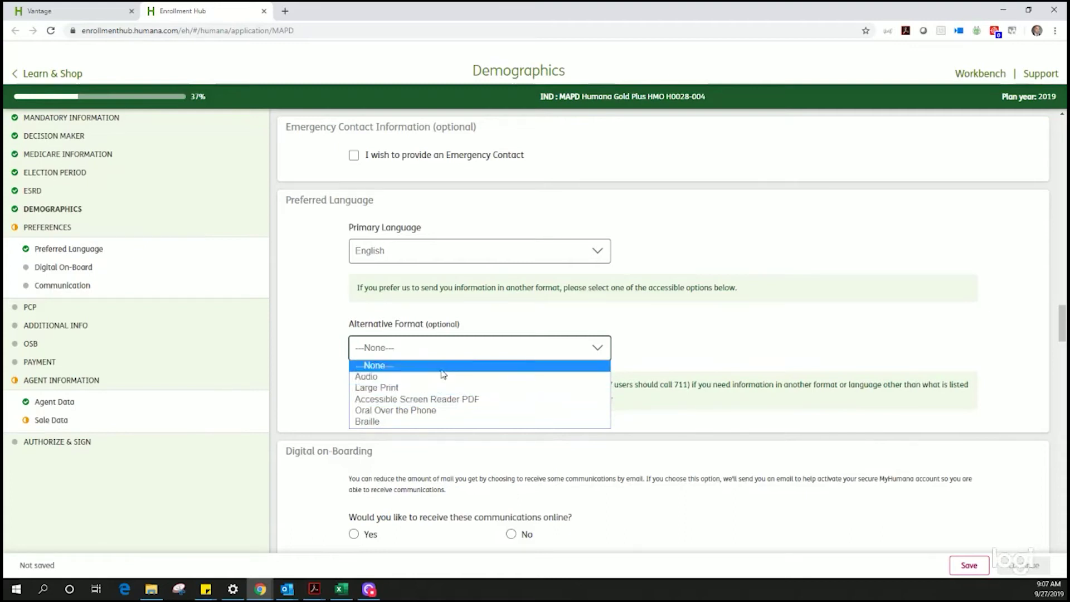
left_click(444, 369)
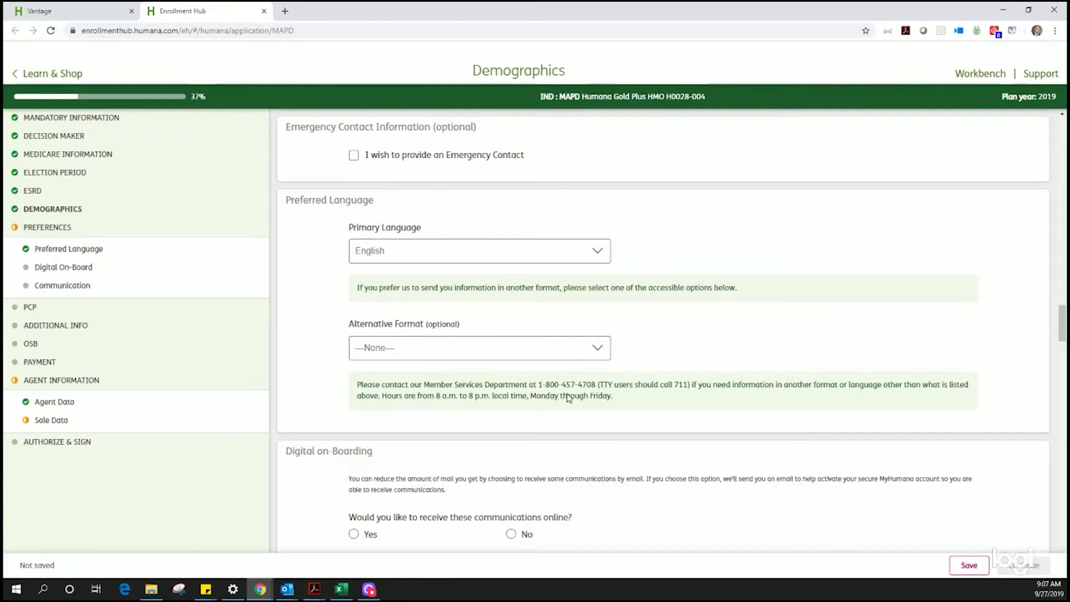
scroll(565, 397, "down", 5)
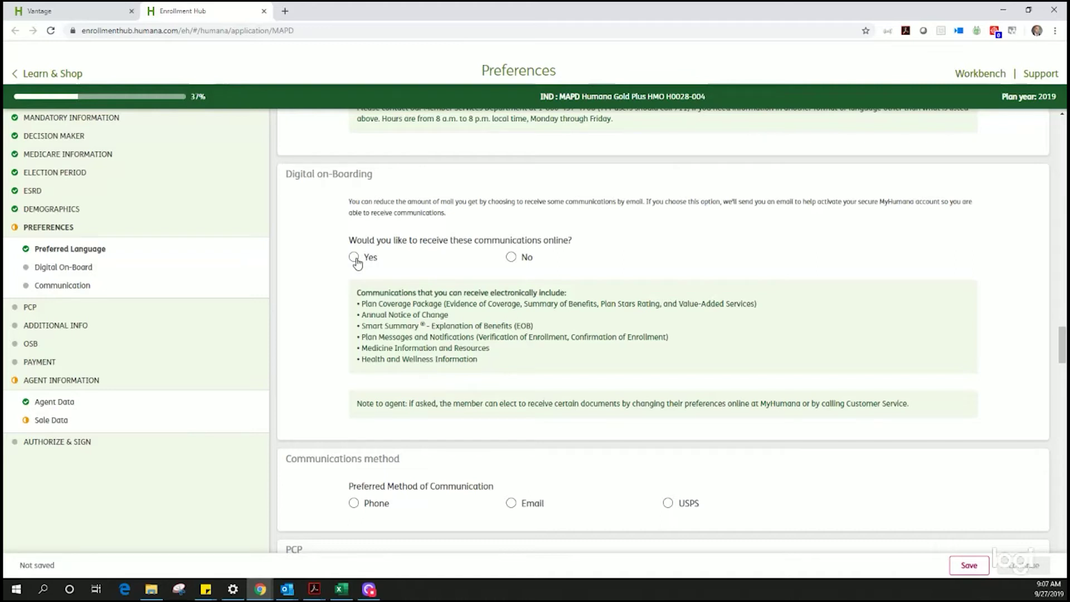
Step: Answer No to online communications after briefly choosing Yes, then scroll down to the PCP section
left_click(355, 257)
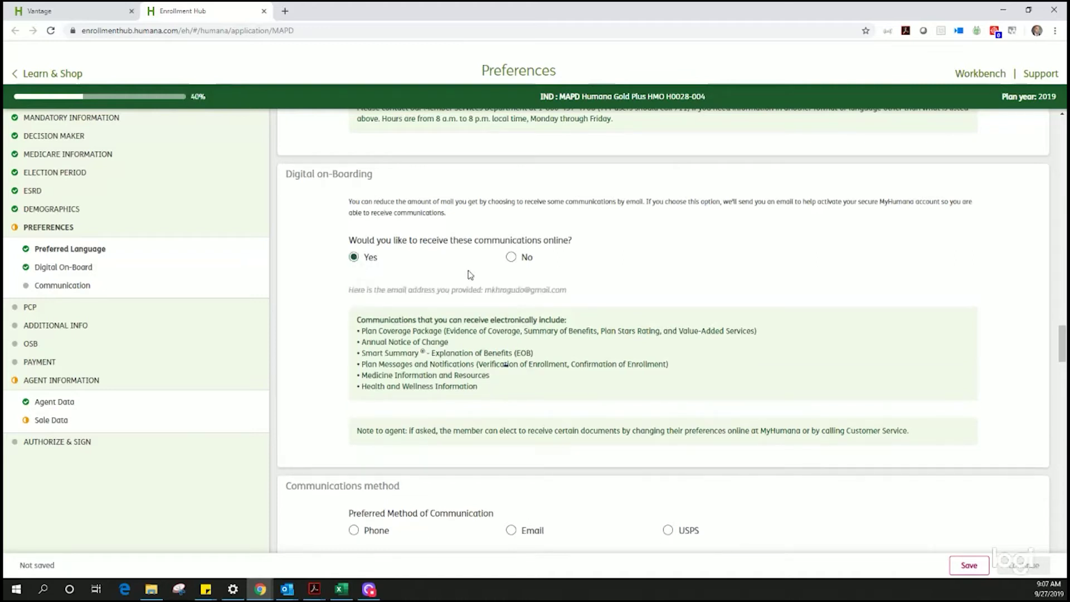
left_click(511, 257)
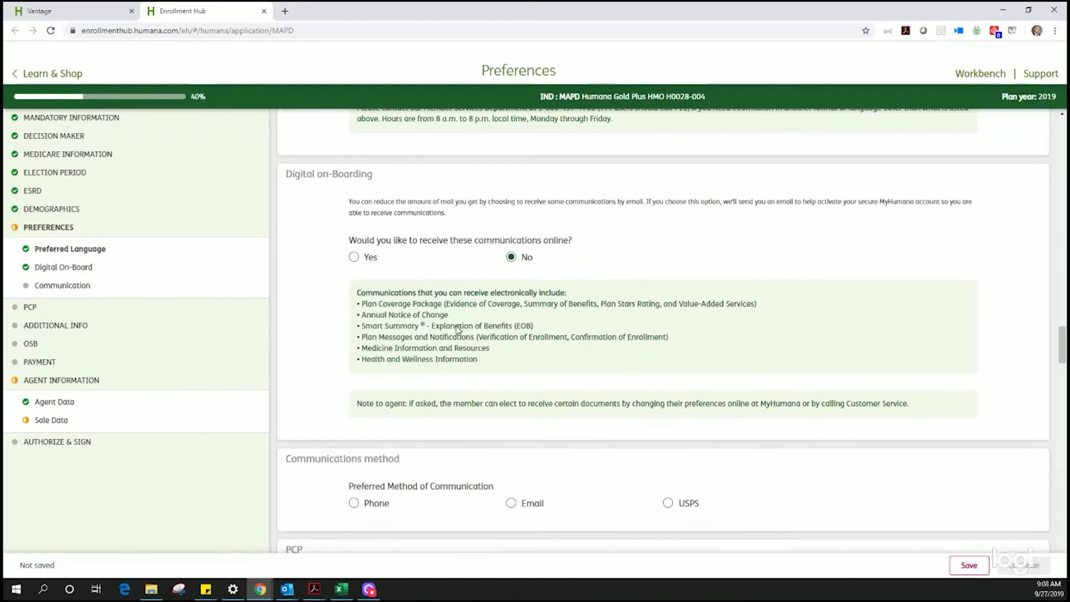
scroll(457, 328, "down", 5)
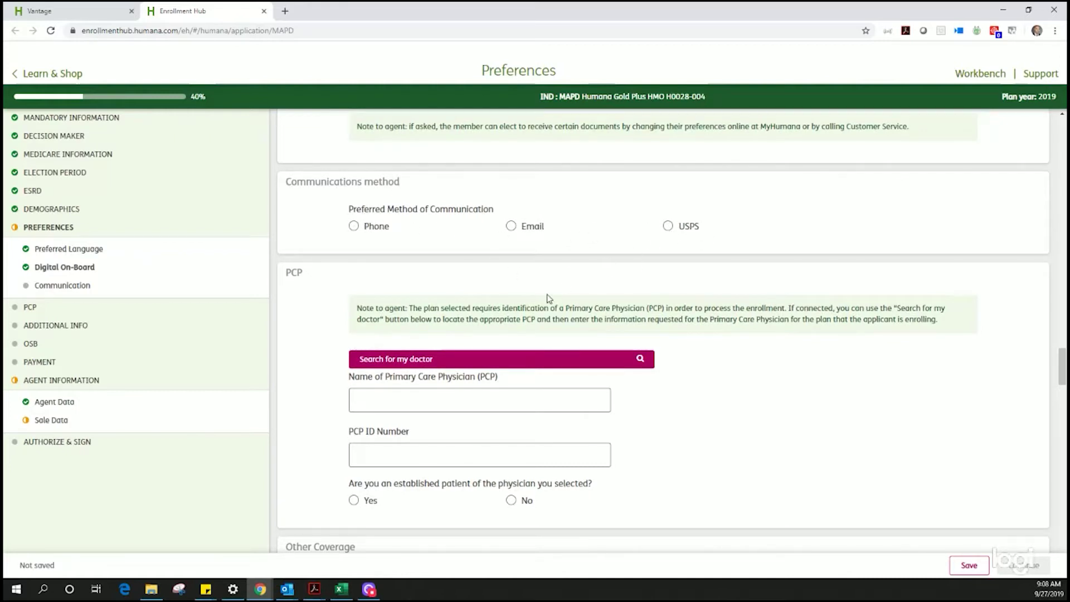
scroll(548, 297, "down", 2)
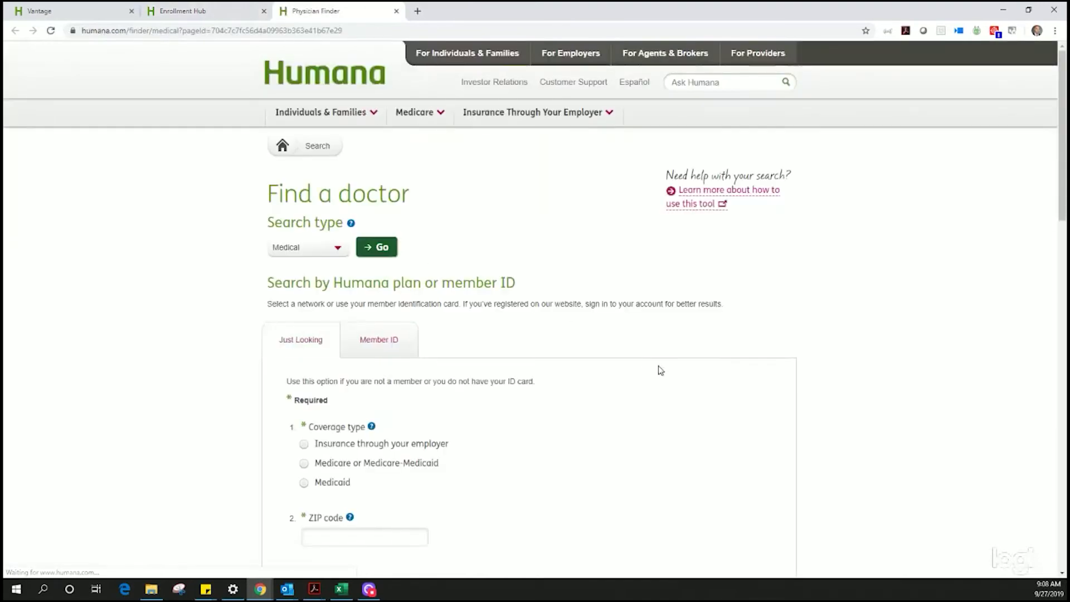
Step: Enter ZIP 96786 and choose the Gold Plus HMO network
scroll(409, 336, "down", 2)
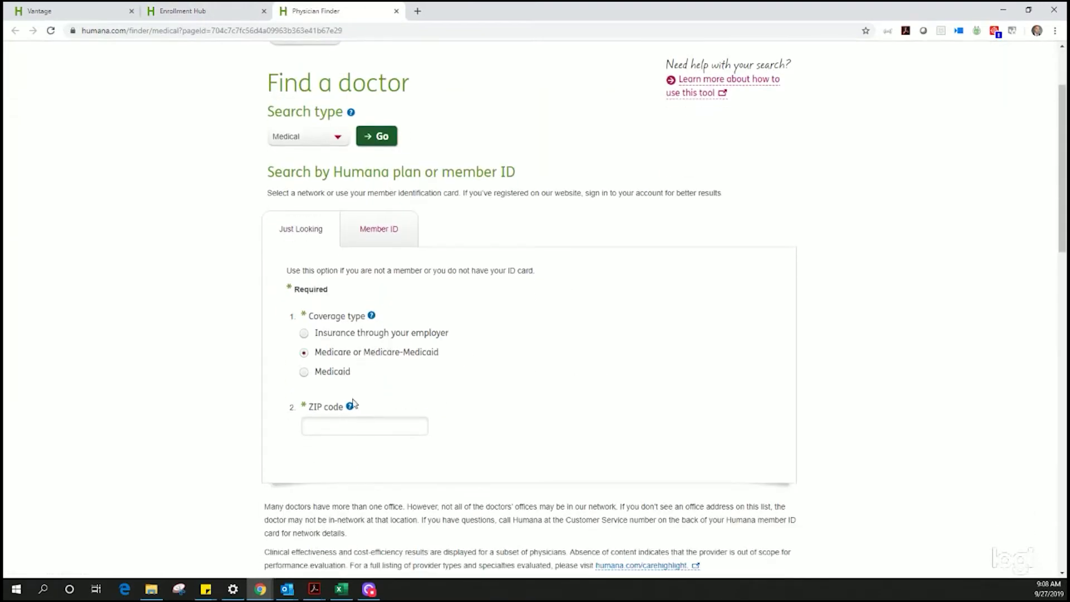
left_click(354, 423)
type("96786")
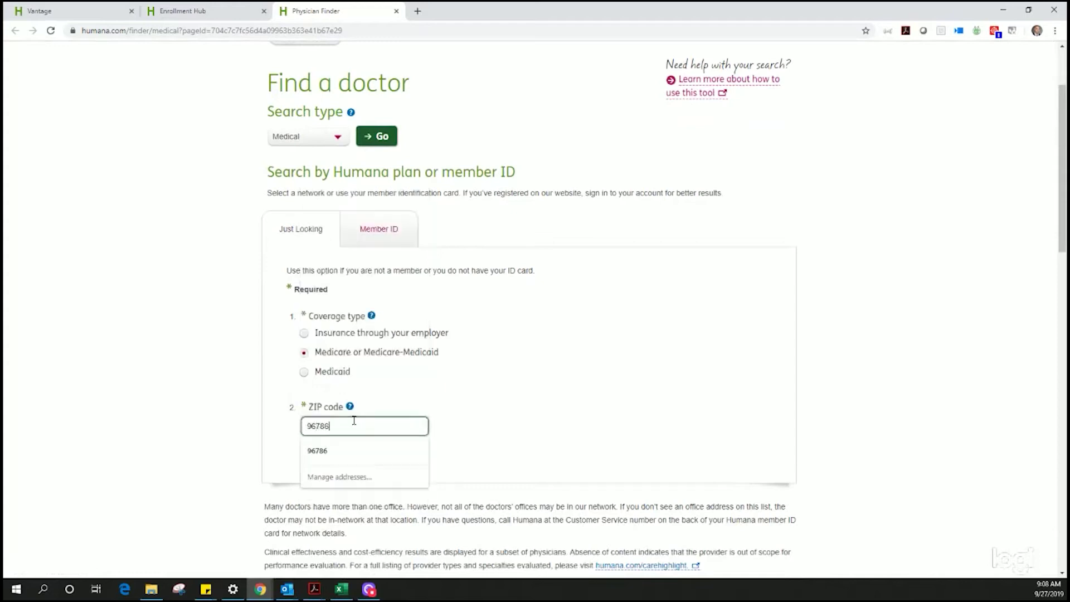
left_click(354, 449)
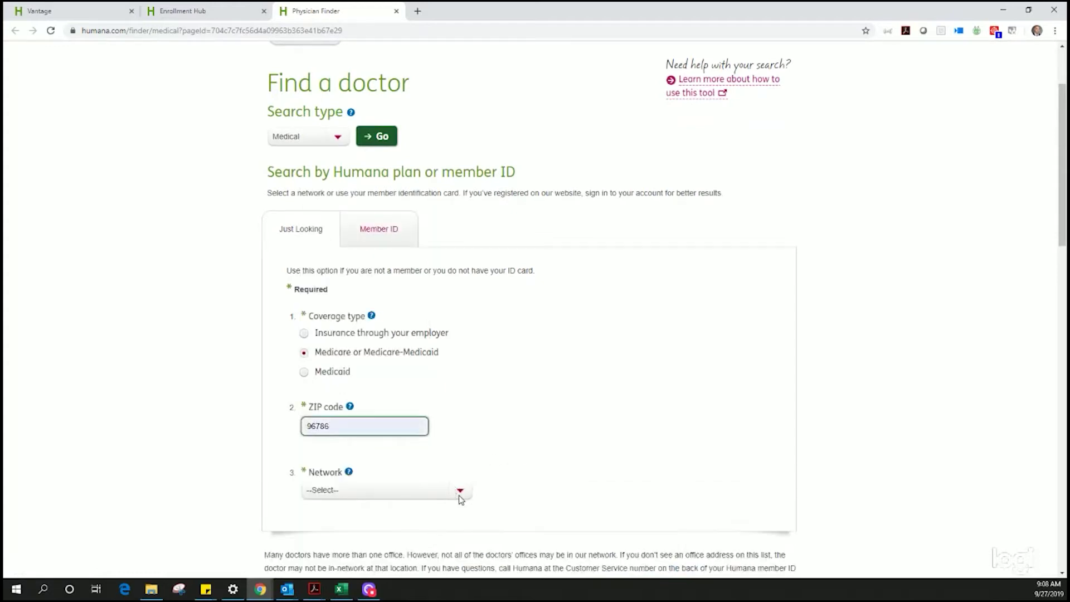
left_click(462, 498)
left_click(462, 498)
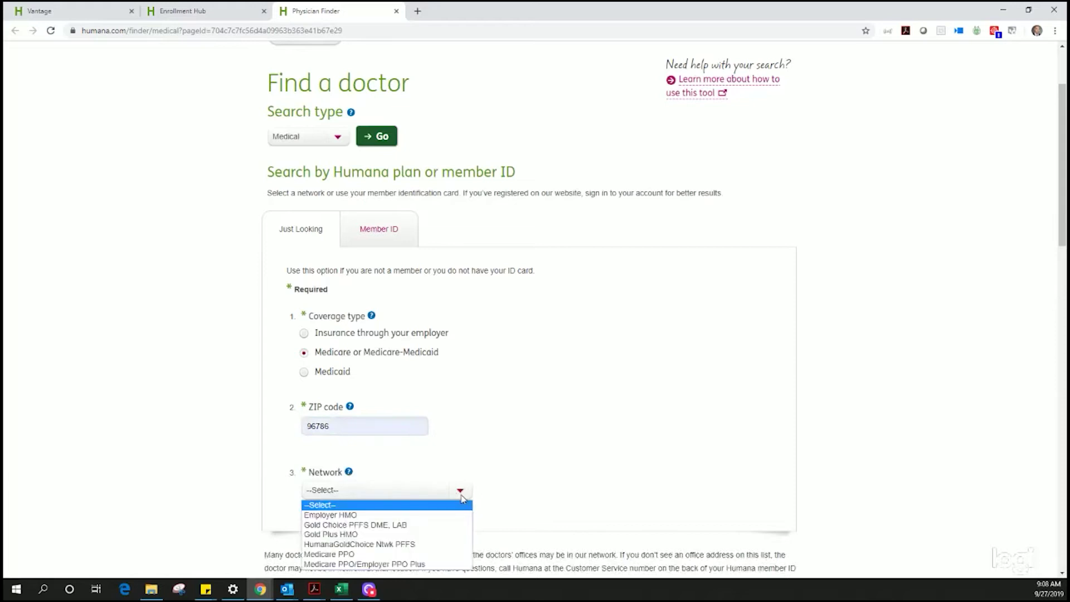
left_click(411, 535)
Step: Search by Specialty, typing 'primary' and picking Family Medicine (Primary Care Provider)
scroll(537, 509, "down", 5)
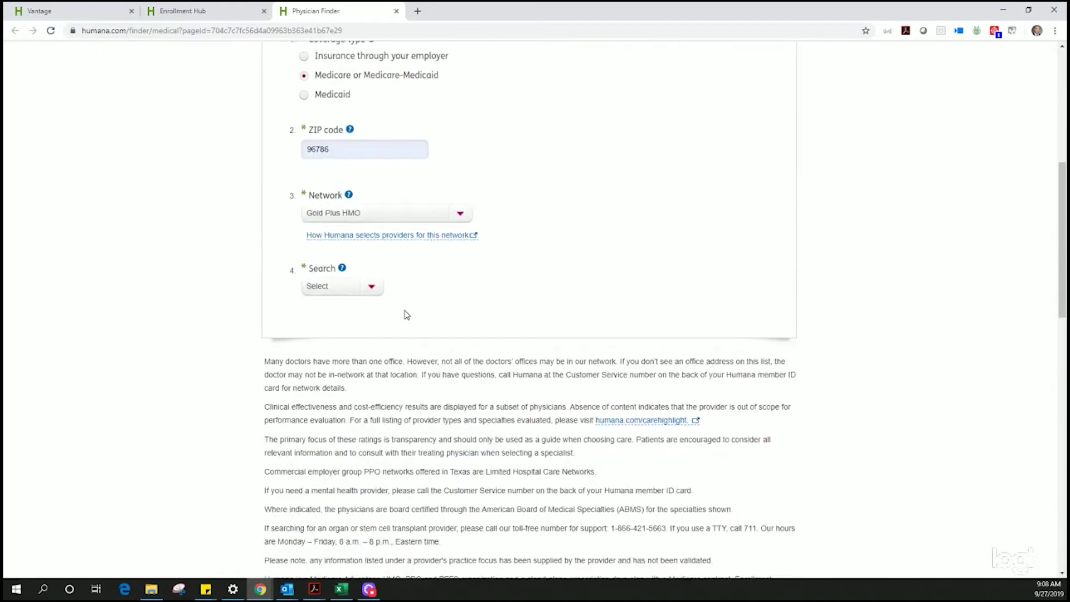
left_click(378, 291)
left_click(362, 311)
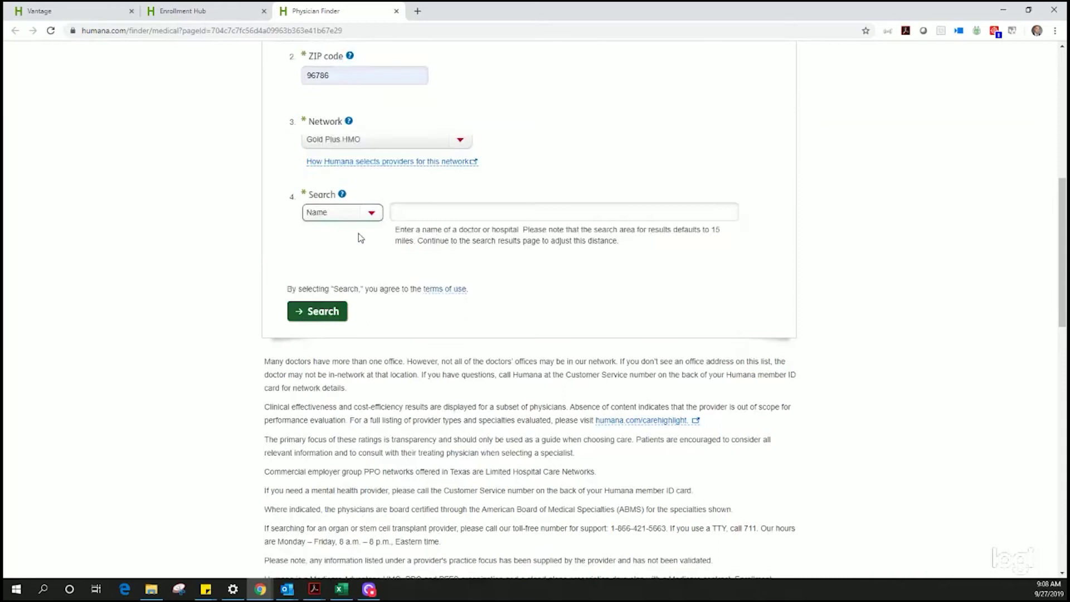
left_click(367, 212)
left_click(360, 249)
left_click(439, 204)
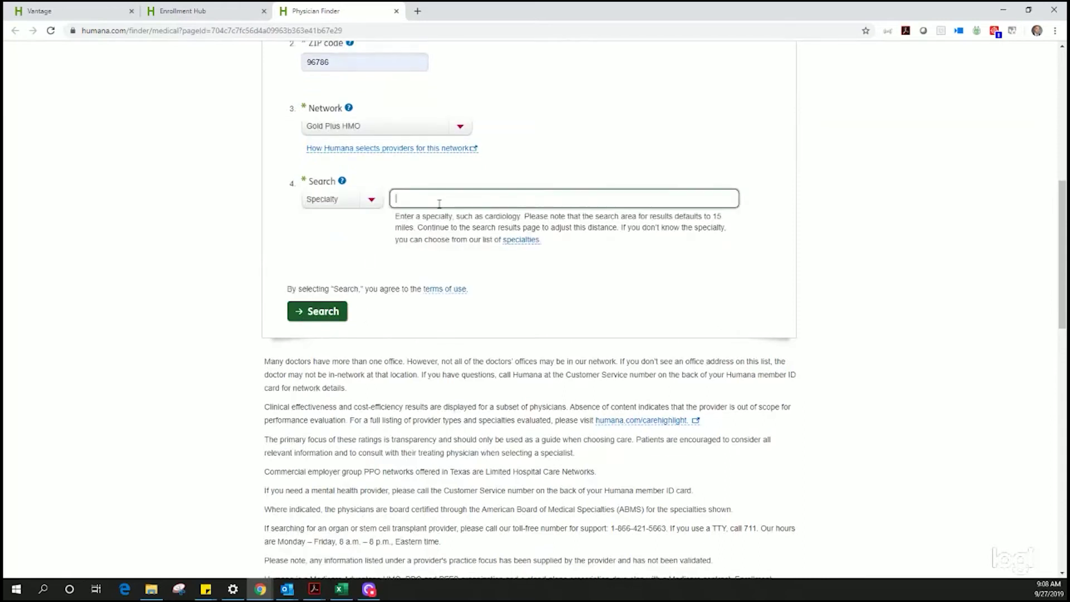
type("primary")
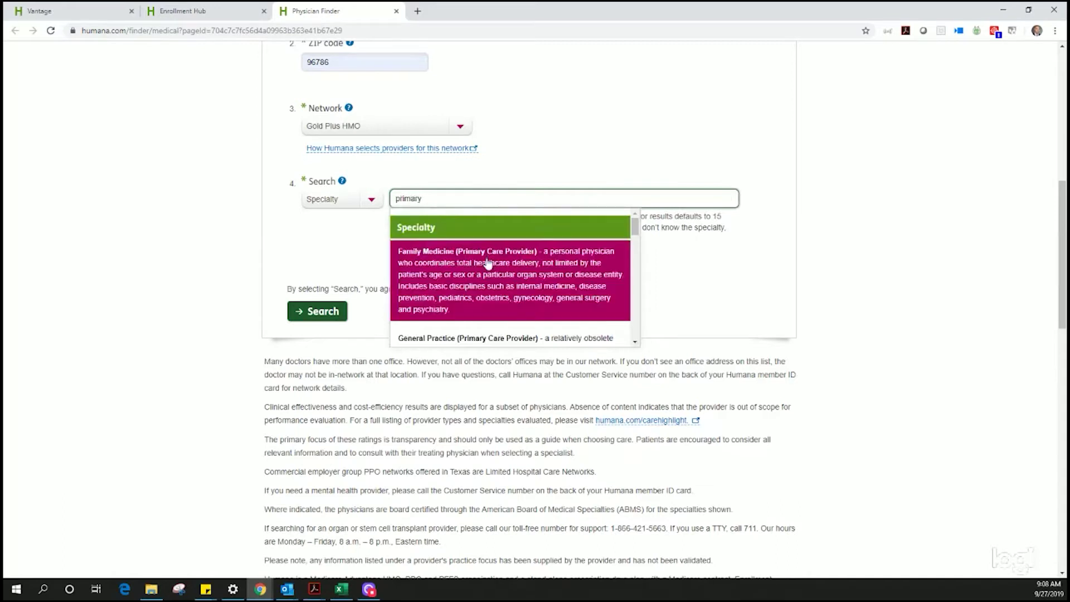
scroll(489, 262, "down", 5)
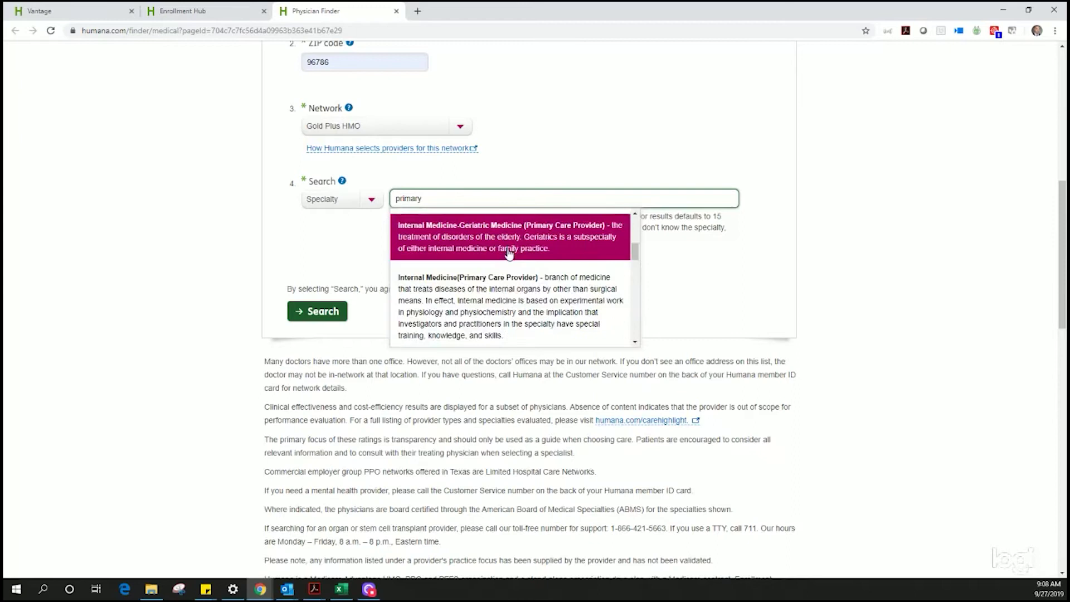
scroll(507, 249, "up", 3)
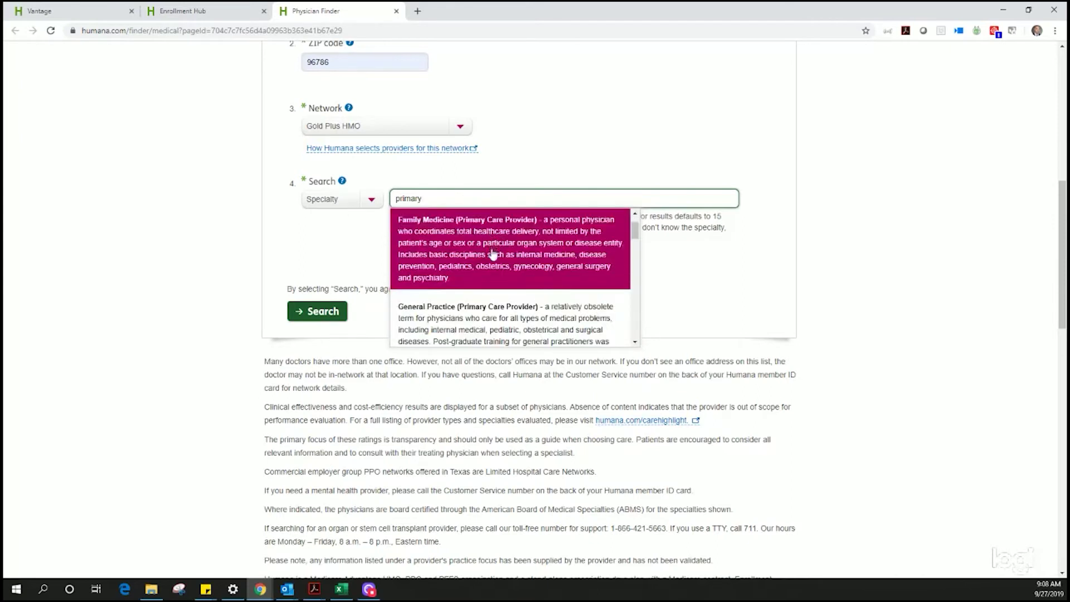
left_click(490, 247)
Step: Run the doctor search and move to the second page of results
left_click(308, 315)
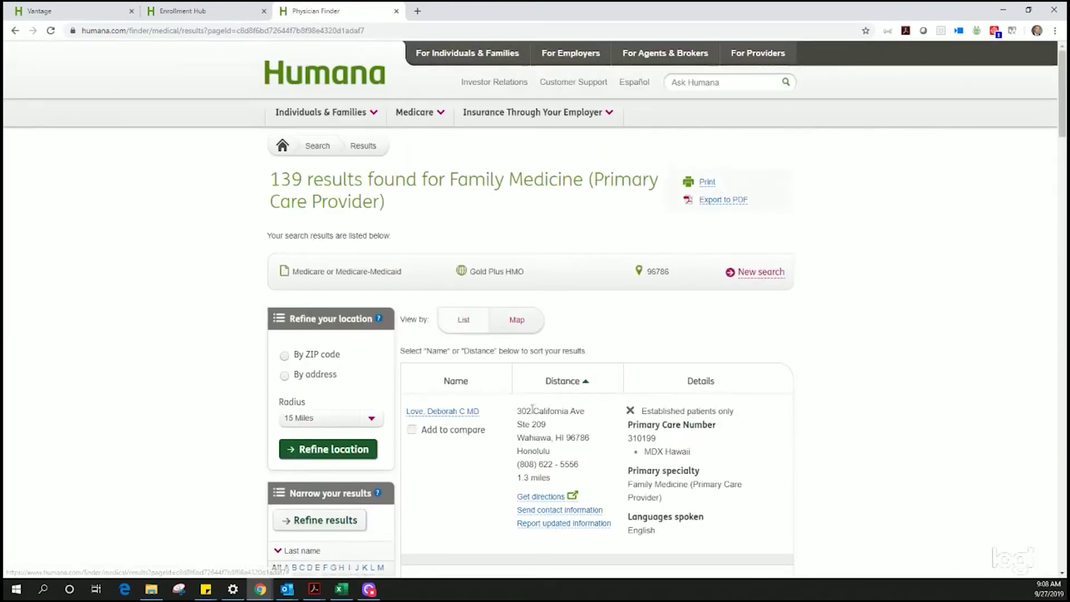
scroll(522, 404, "down", 3)
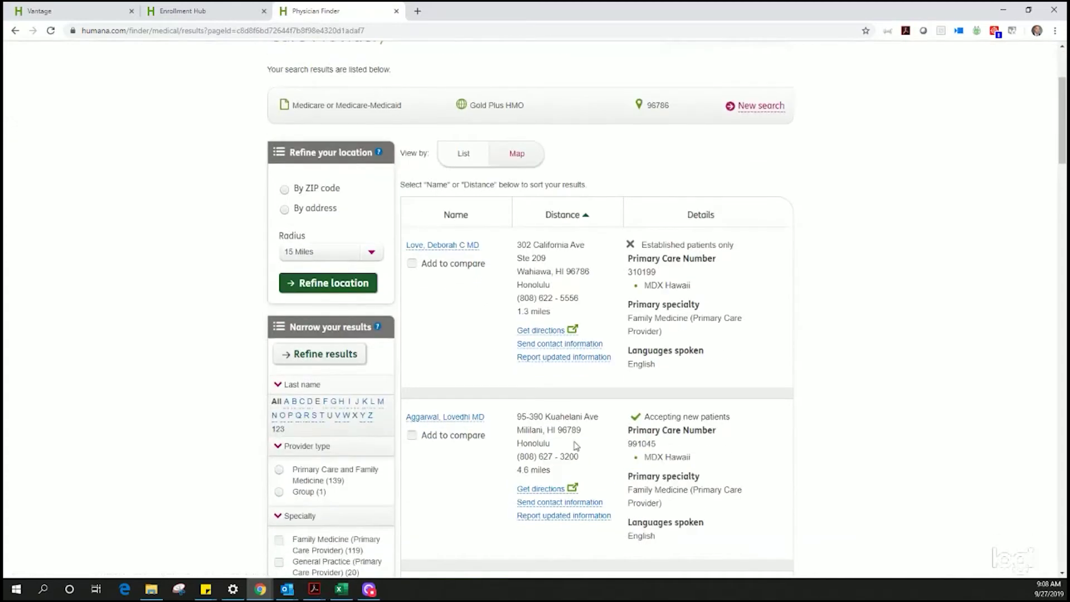
scroll(573, 440, "down", 1)
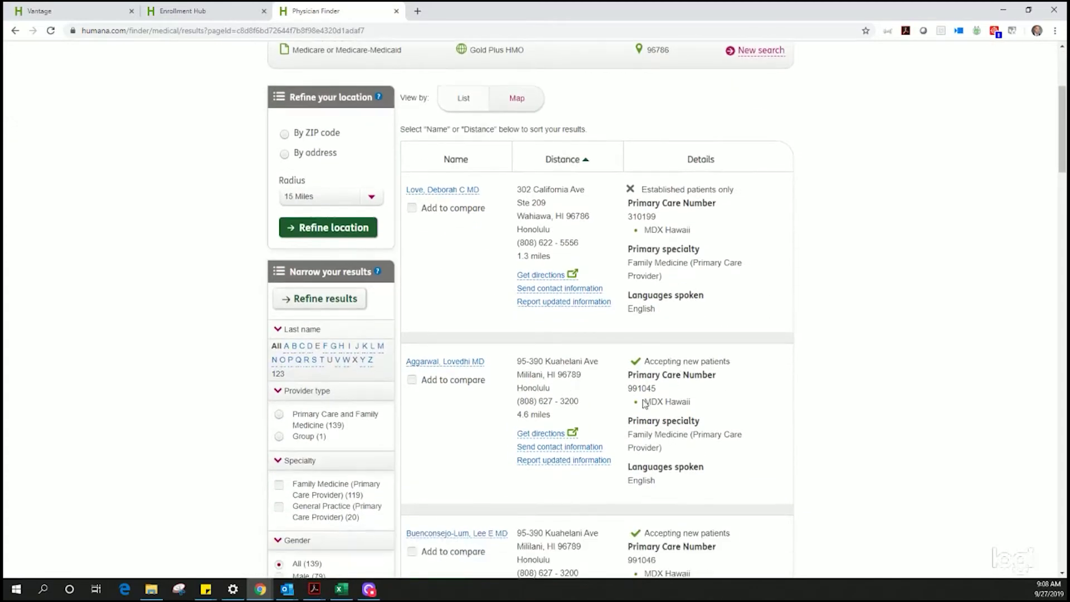
scroll(707, 405, "down", 4)
scroll(707, 405, "down", 11)
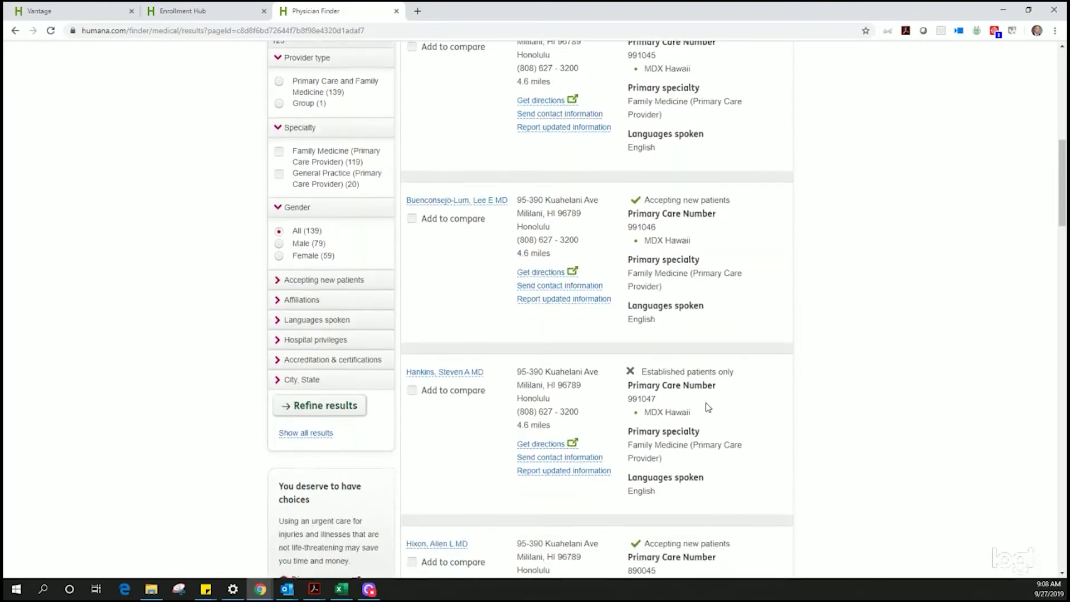
scroll(706, 405, "down", 11)
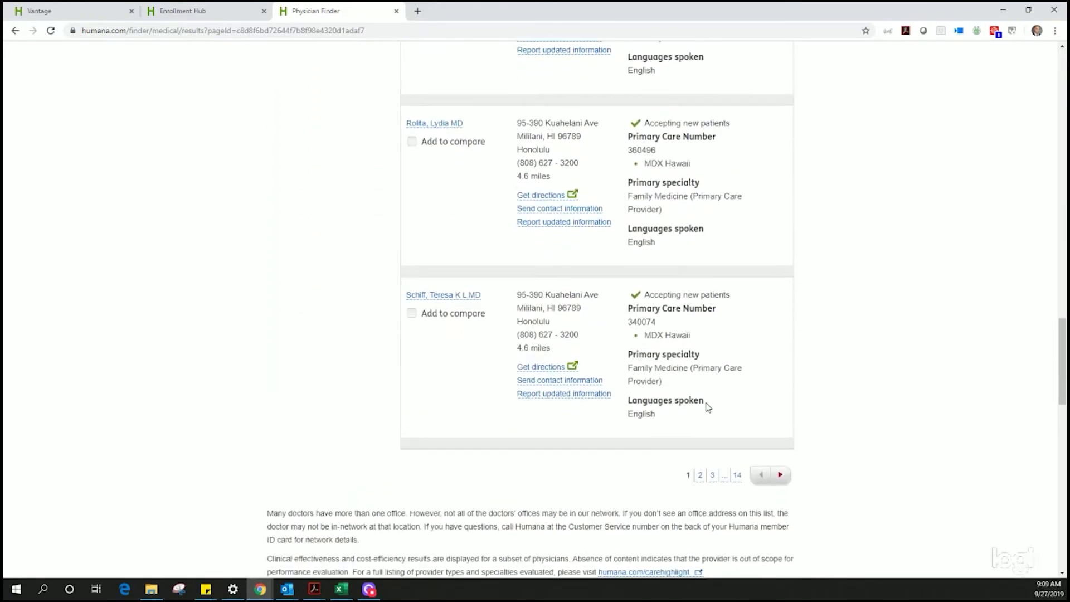
scroll(707, 407, "up", 20)
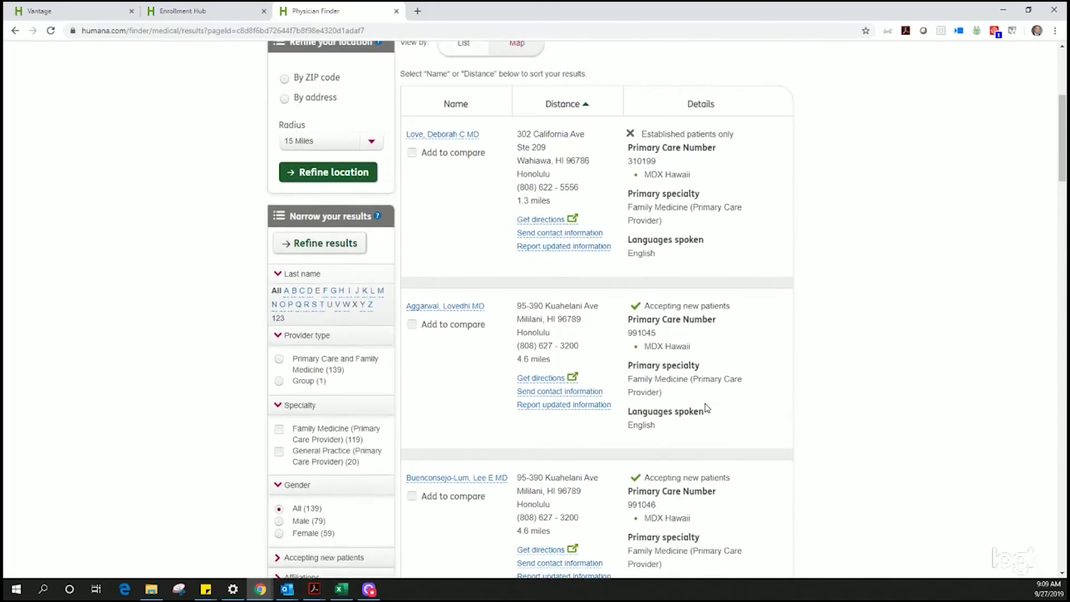
scroll(707, 407, "down", 20)
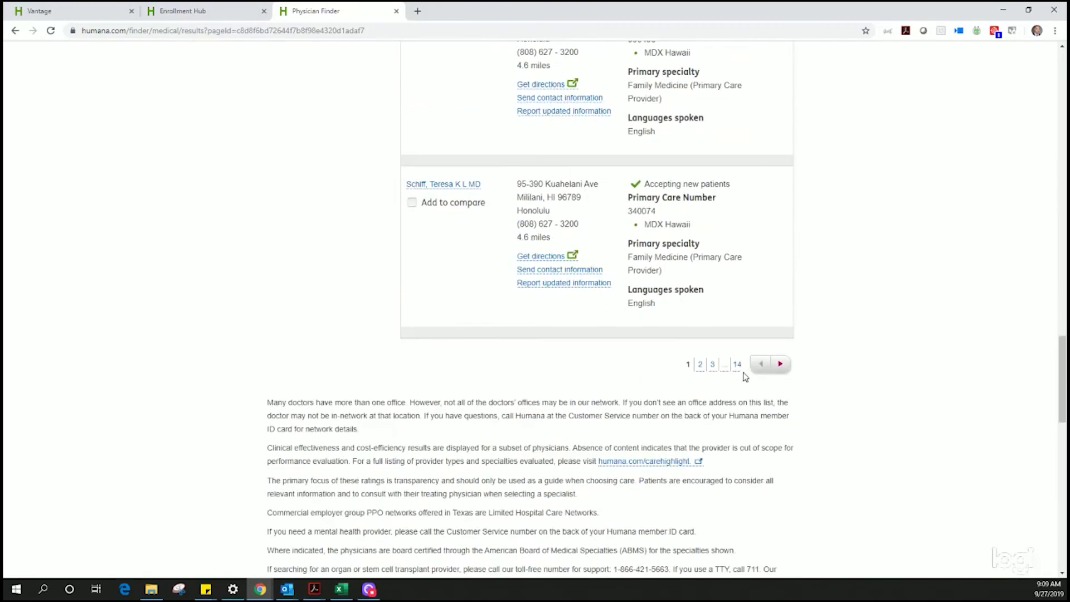
left_click(700, 363)
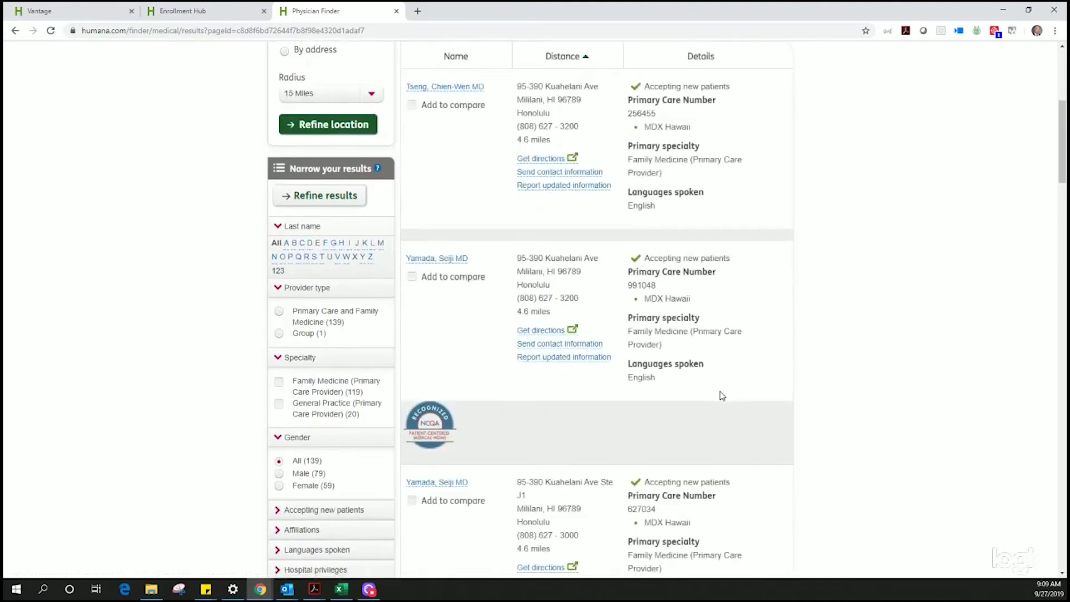
Step: Show the IPAs for the Waipahu family-medicine doctor
scroll(721, 396, "down", 12)
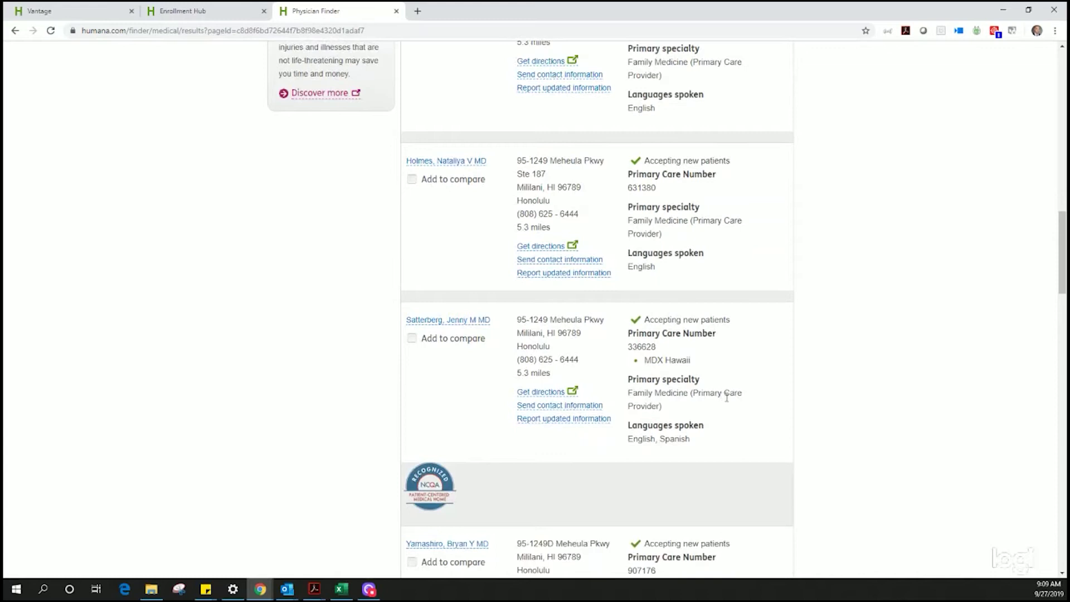
scroll(727, 397, "down", 4)
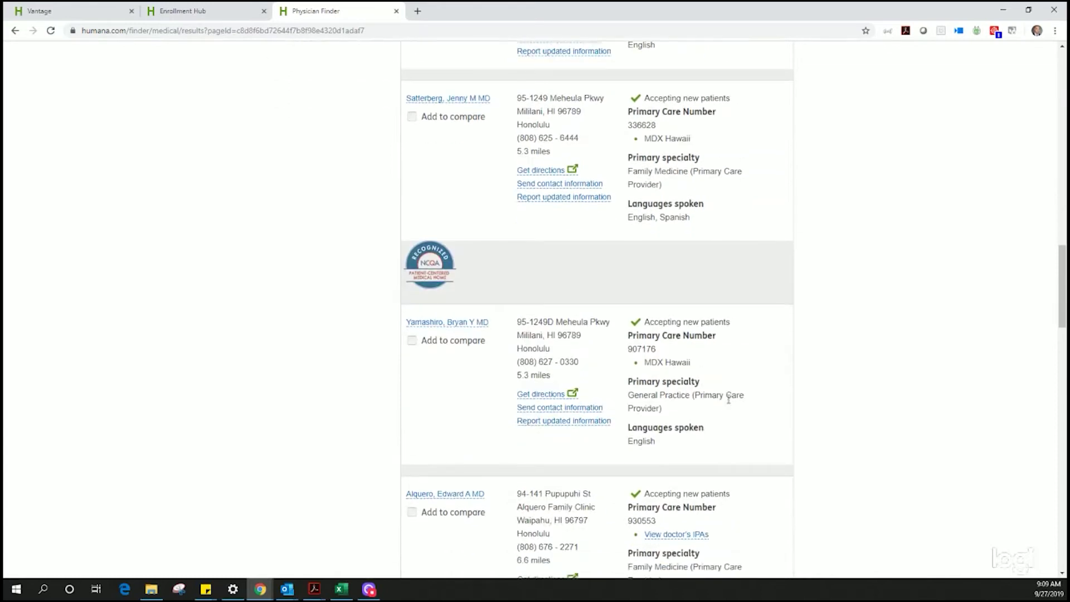
scroll(728, 399, "down", 3)
scroll(729, 399, "down", 1)
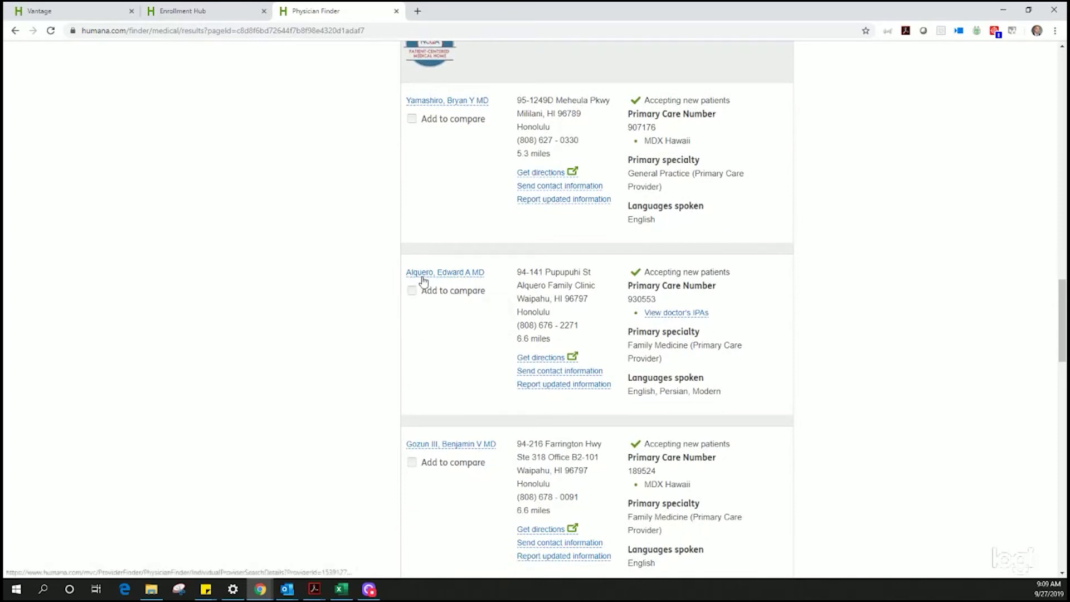
left_click(681, 312)
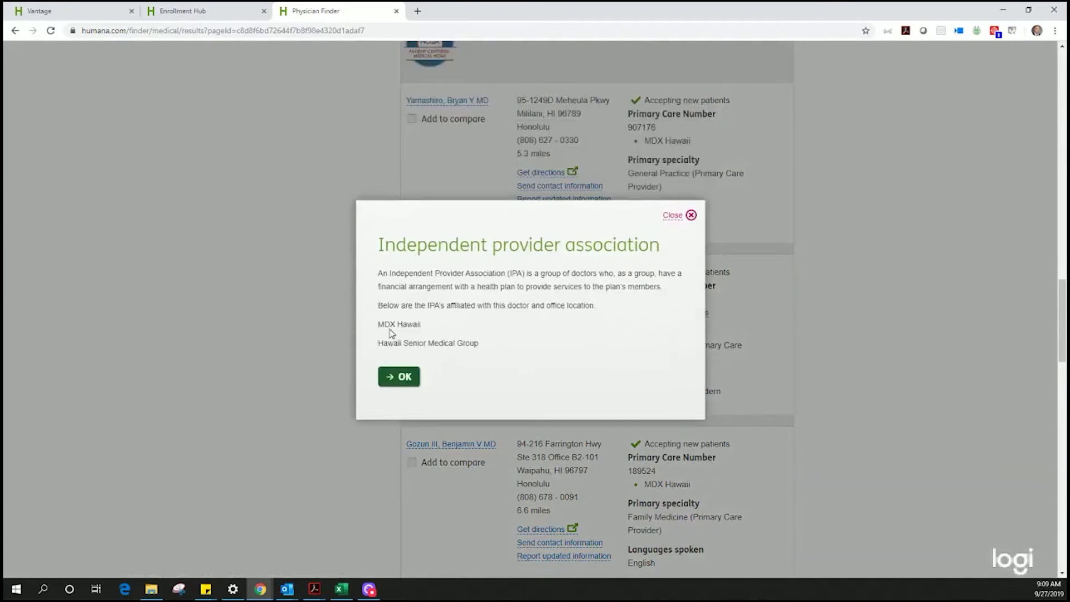
Step: Dismiss the provider association (IPA) notice in Physician Finder
left_click_drag(379, 324, 497, 351)
left_click(498, 351)
left_click(392, 377)
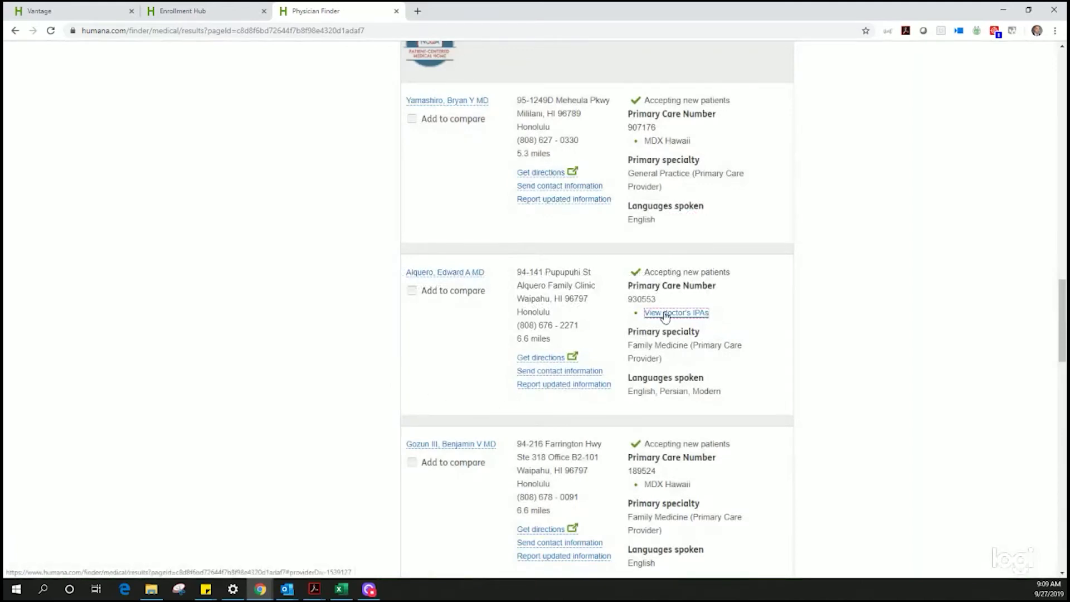
Step: Open the Waipahu family-medicine doctor's details page and review it
left_click(458, 274)
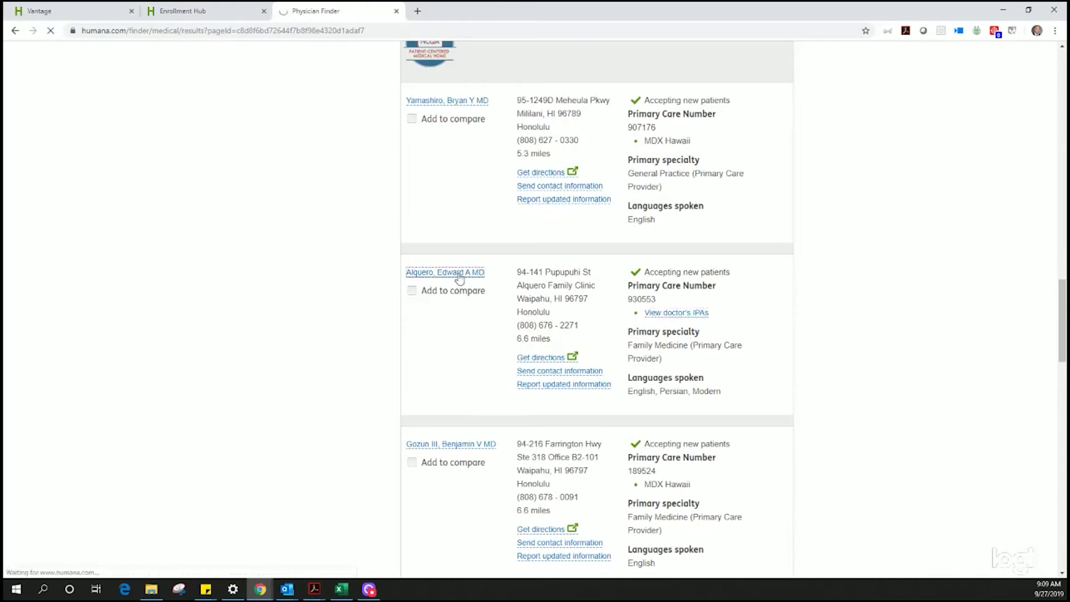
scroll(554, 391, "down", 4)
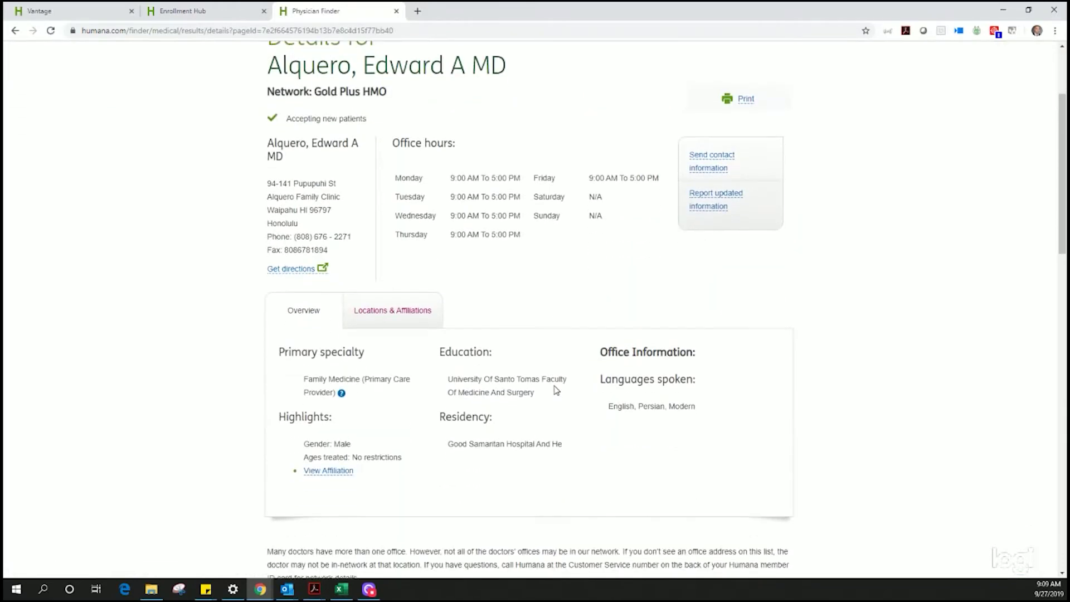
scroll(556, 390, "down", 1)
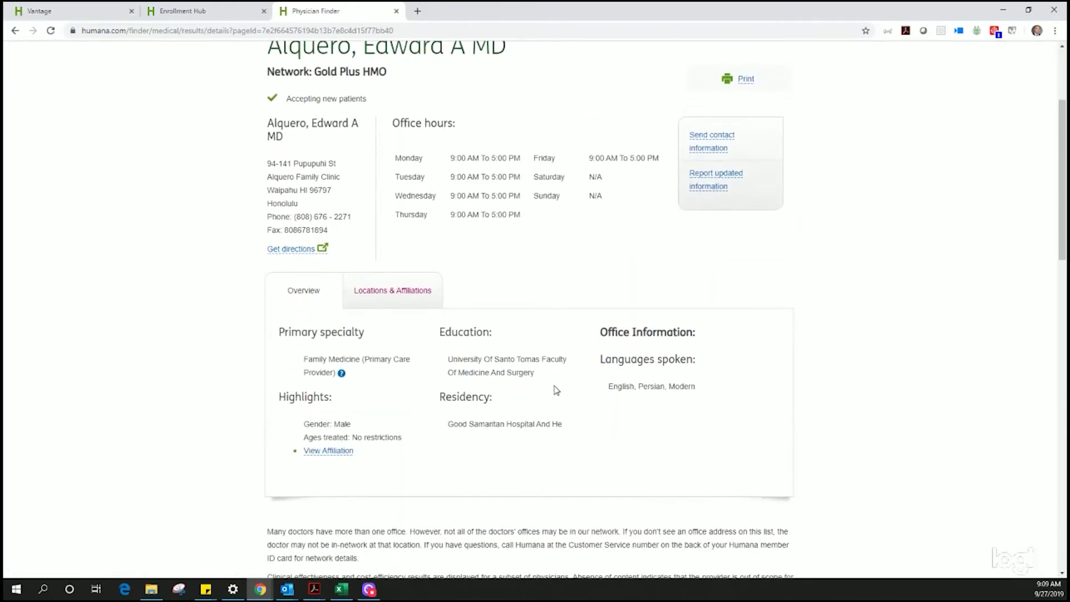
scroll(556, 391, "down", 3)
scroll(556, 391, "up", 2)
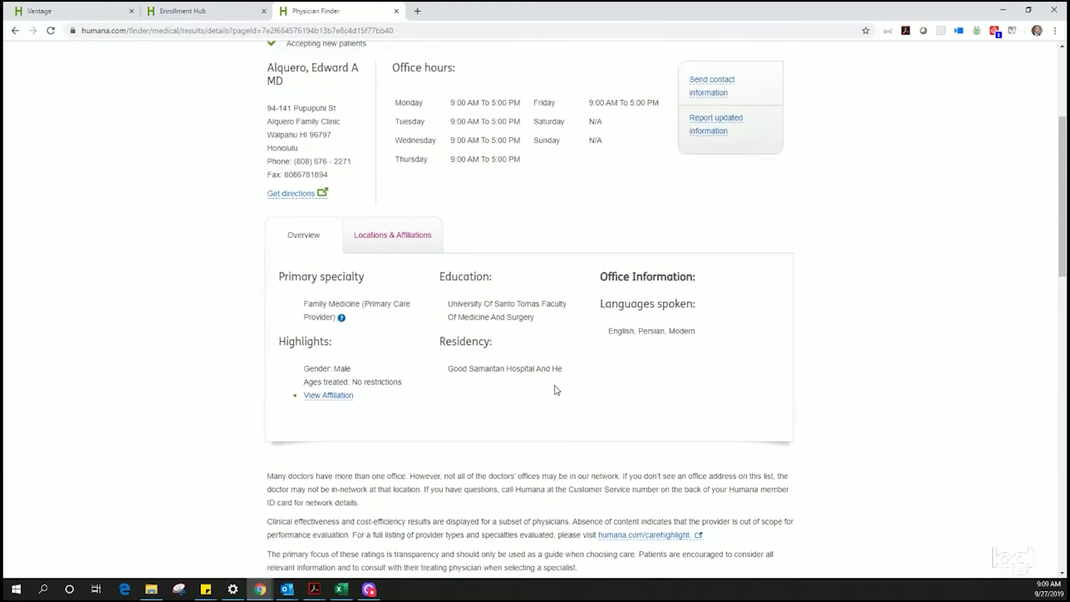
scroll(556, 390, "up", 1)
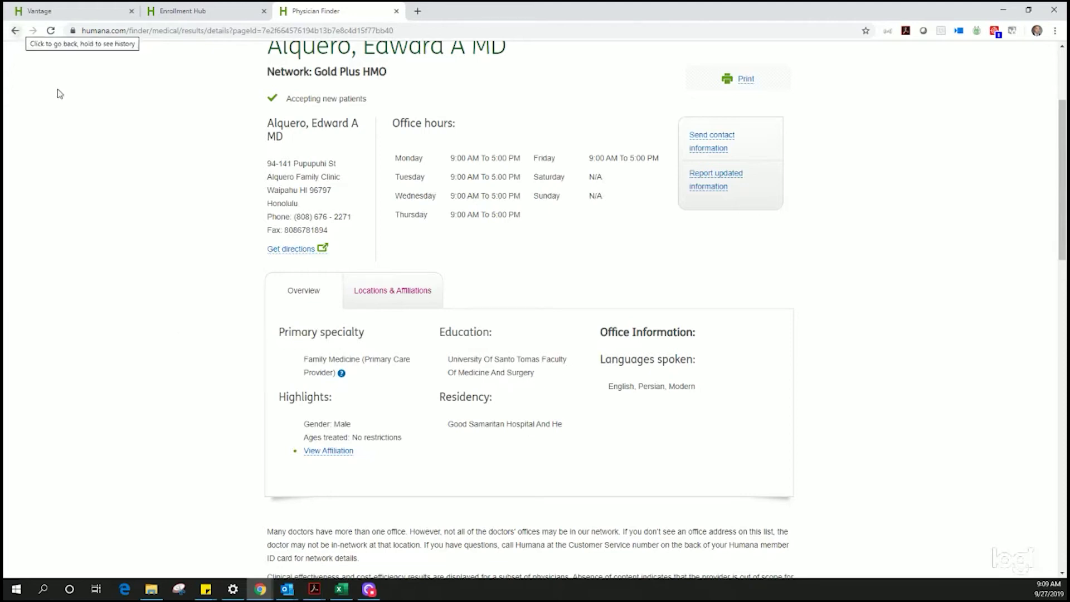
scroll(141, 211, "up", 3)
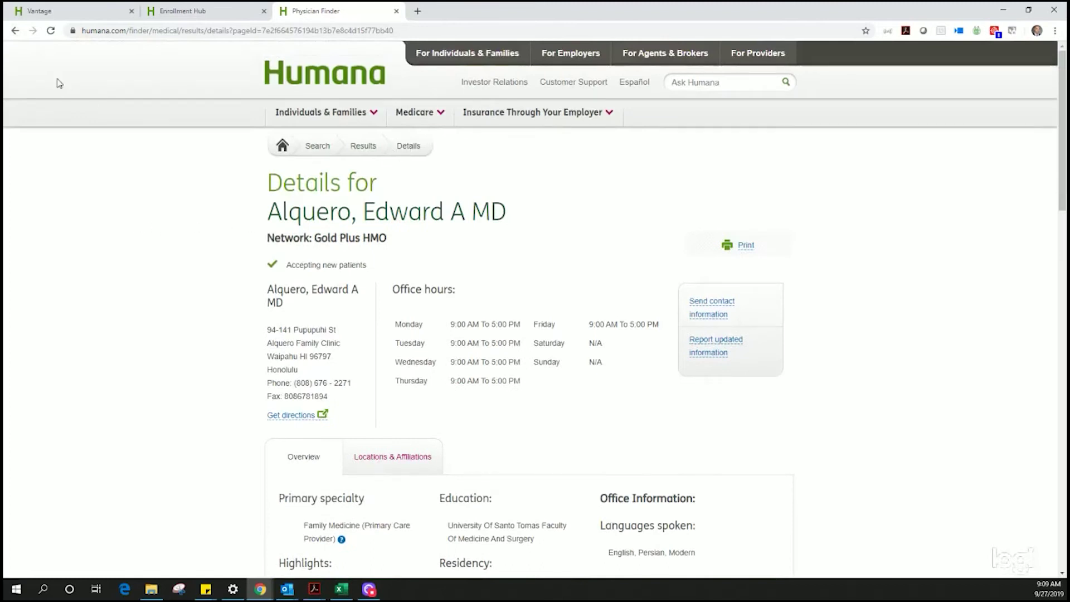
Step: Return to the doctor results and copy Primary Care Number 930553 for the enrollment application
left_click(15, 31)
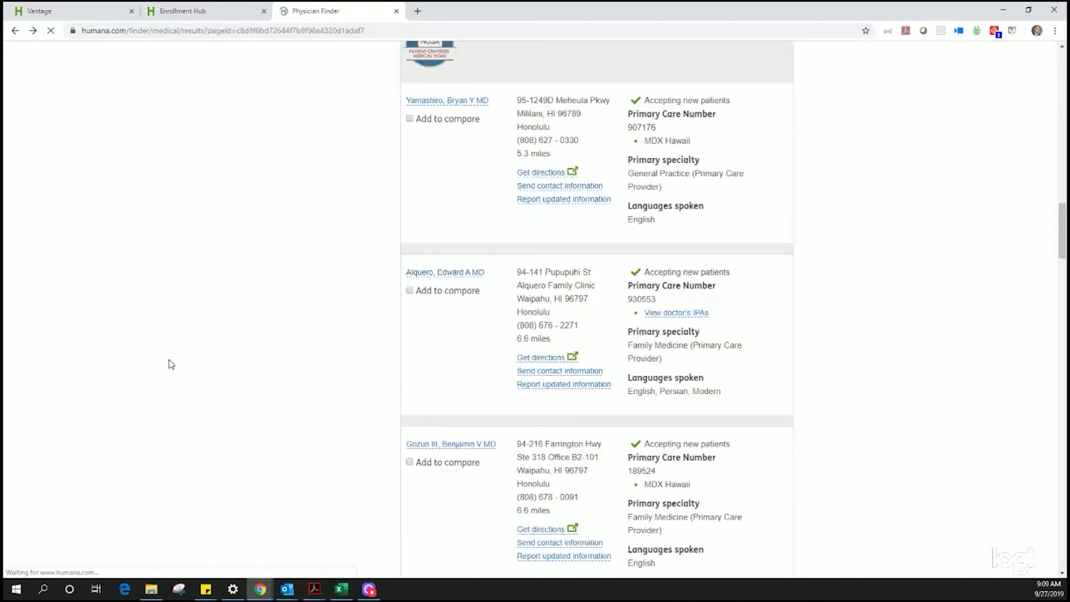
double_click(643, 300)
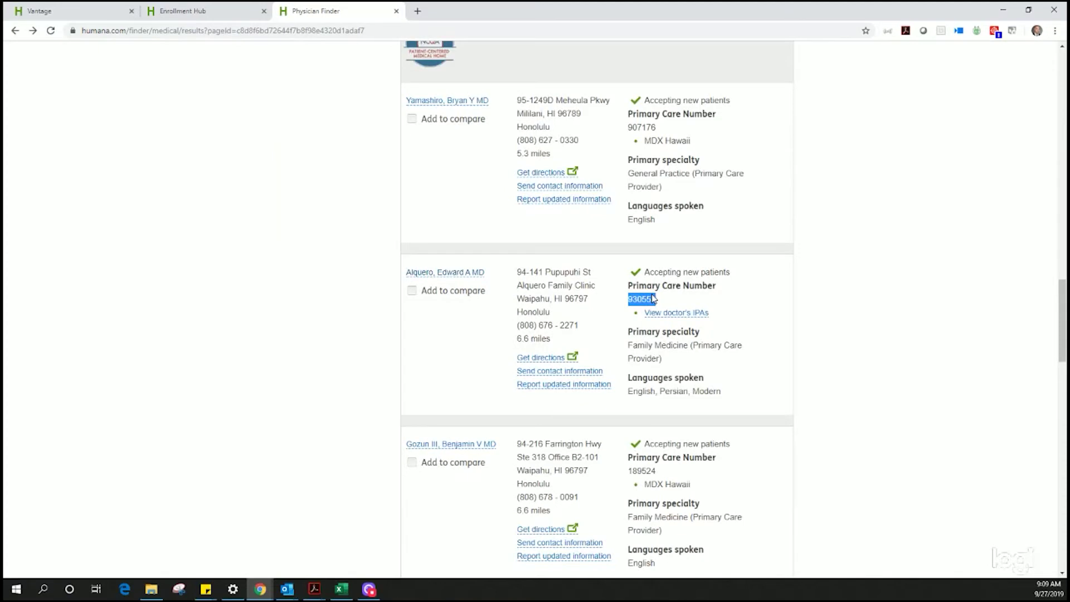
left_click(669, 297)
double_click(638, 296)
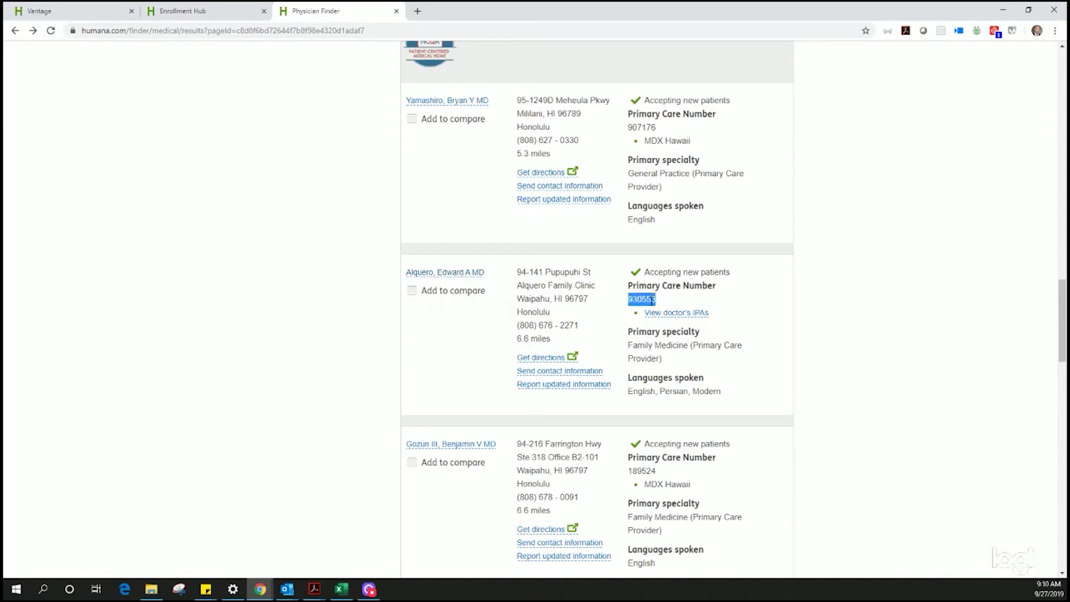
left_click(213, 12)
left_click(385, 335)
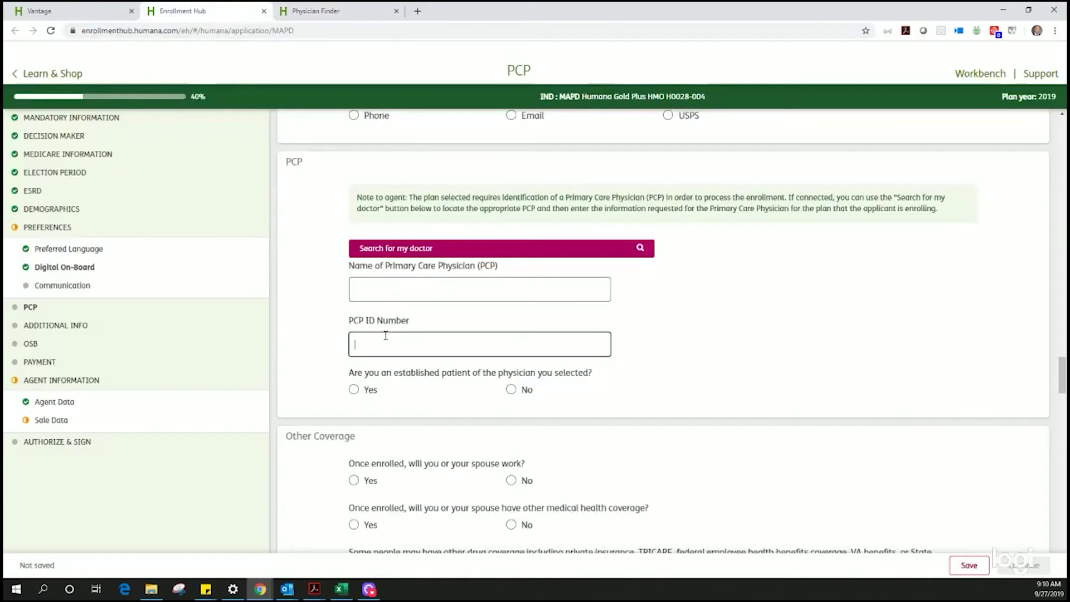
left_click(312, 12)
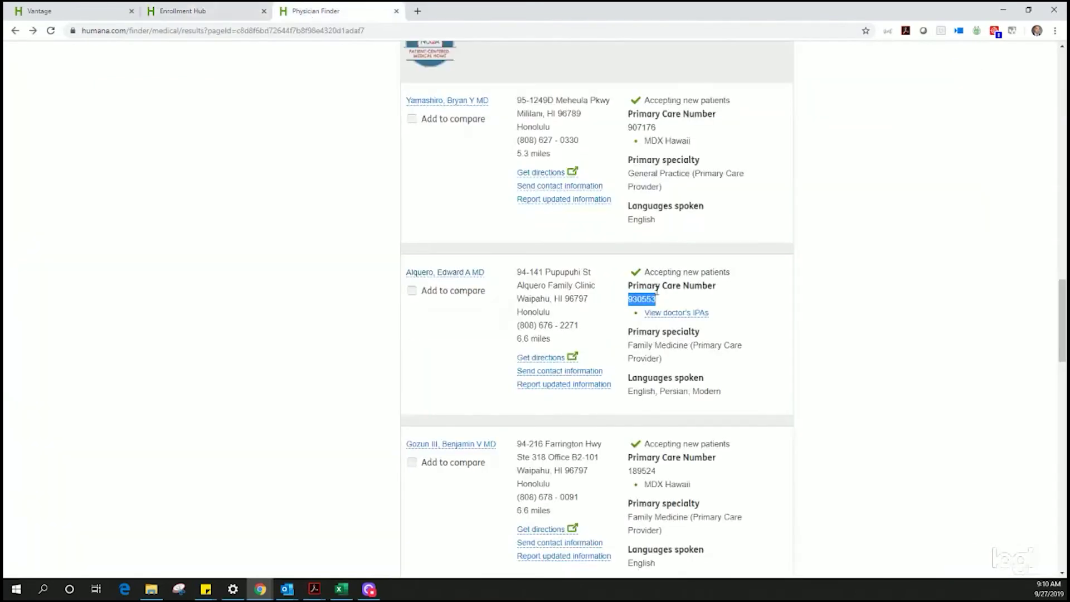
left_click_drag(489, 272, 404, 278)
key("ctrl+c")
left_click(202, 13)
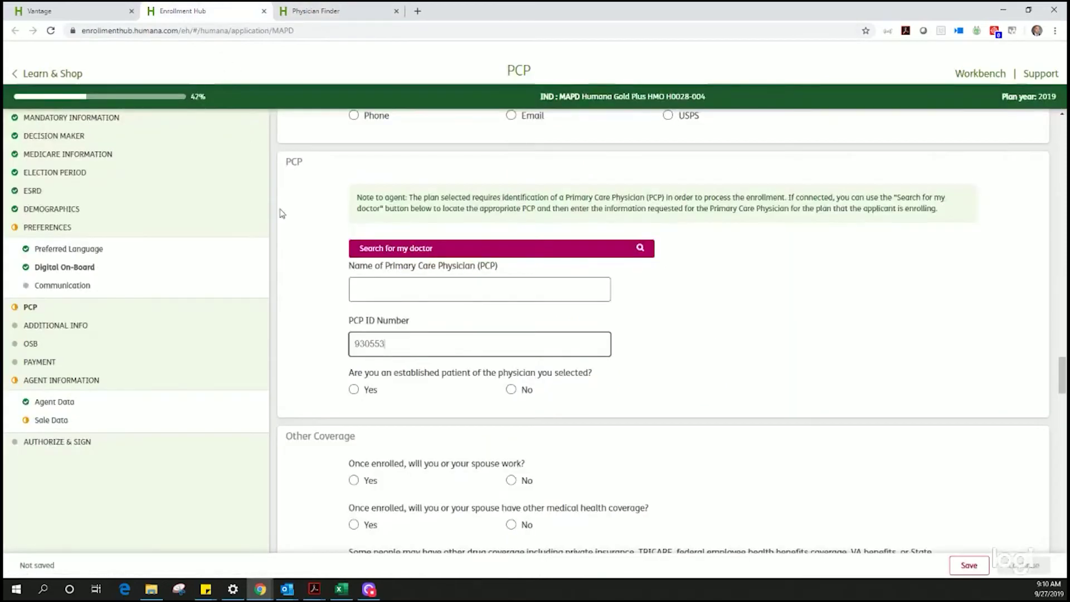
left_click(388, 283)
key("ctrl+v")
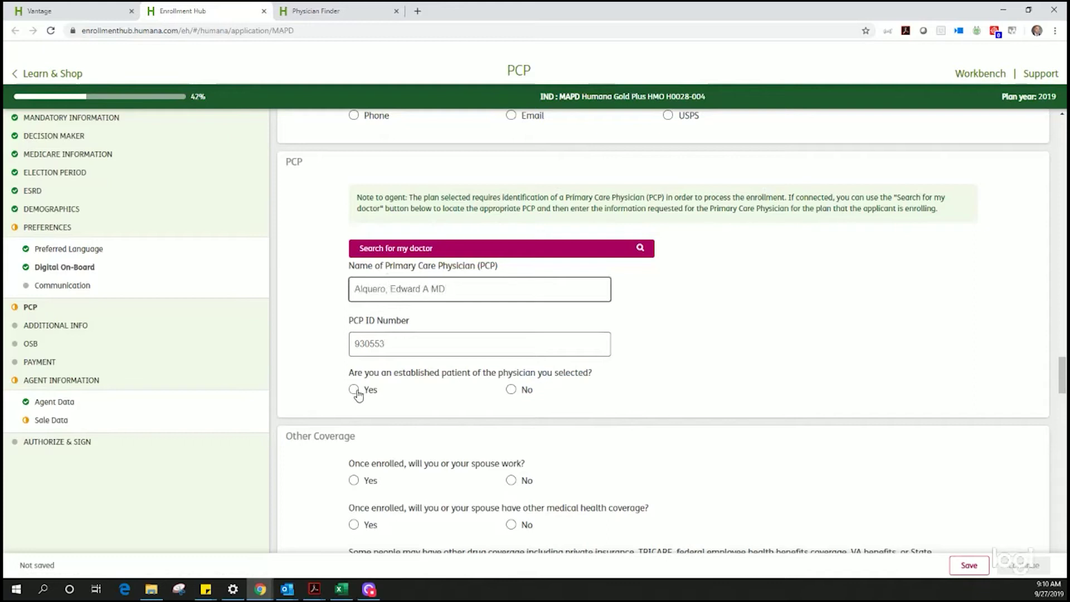
left_click(511, 390)
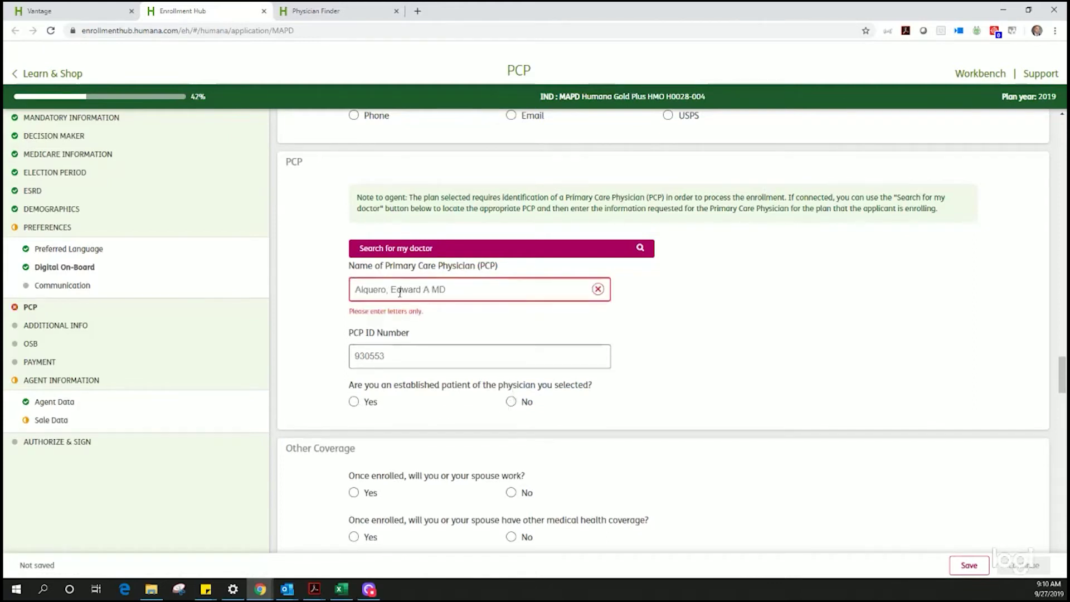
key("BackSpace")
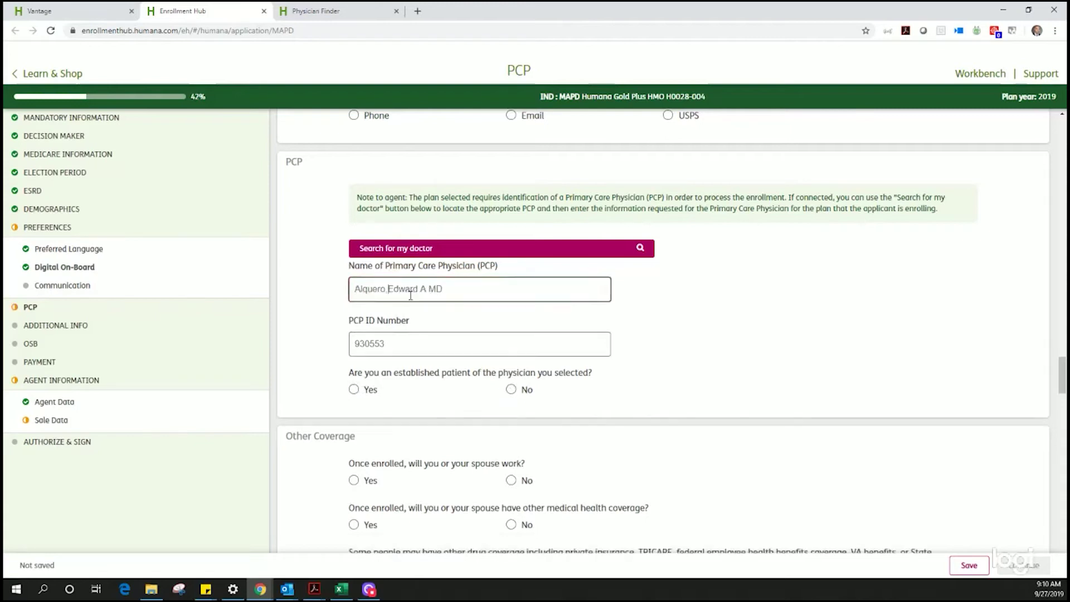
left_click(729, 382)
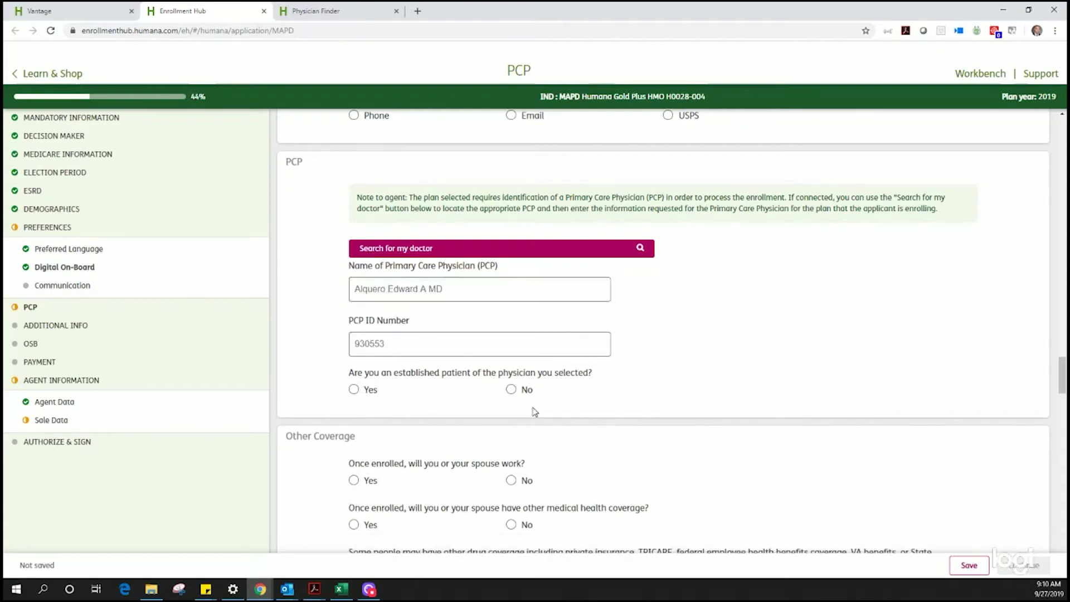
left_click(354, 392)
scroll(340, 405, "down", 3)
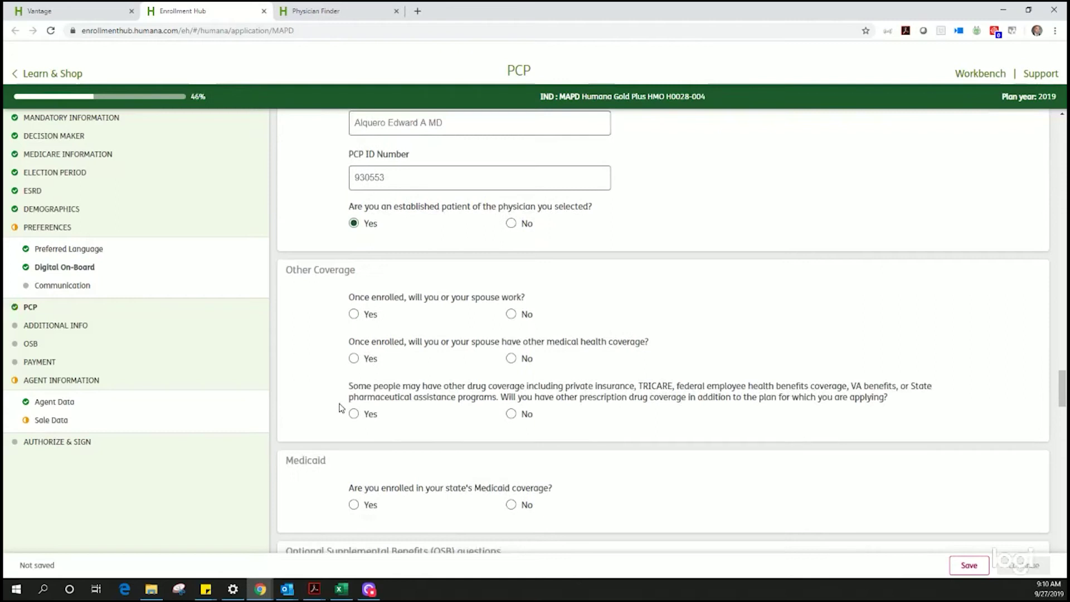
Step: Answer No to spouse work and other medical coverage, and Yes to other drug coverage
left_click(511, 314)
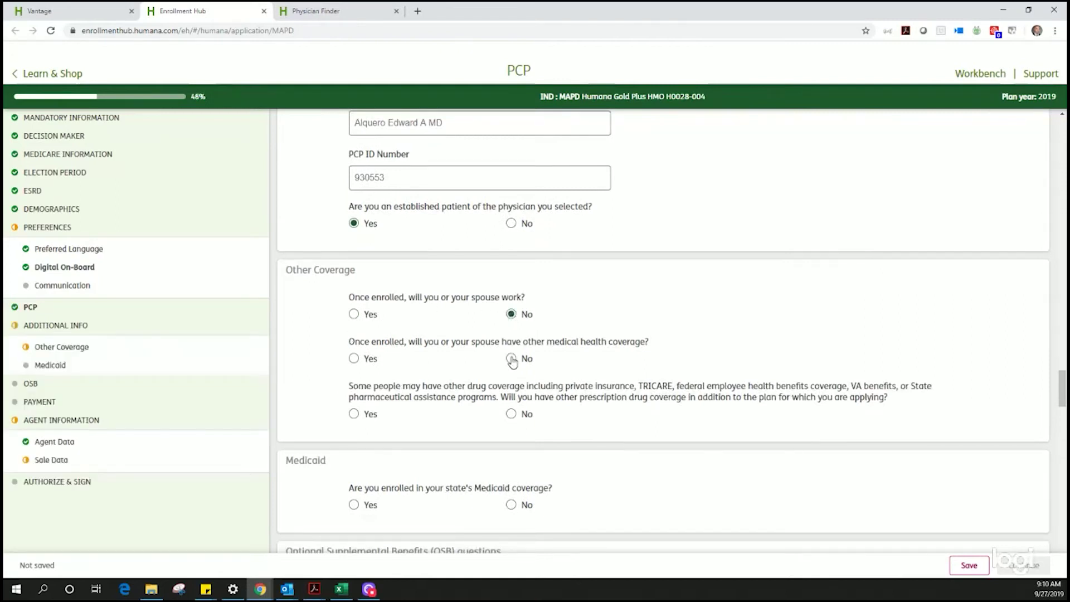
left_click(354, 359)
scroll(424, 334, "down", 4)
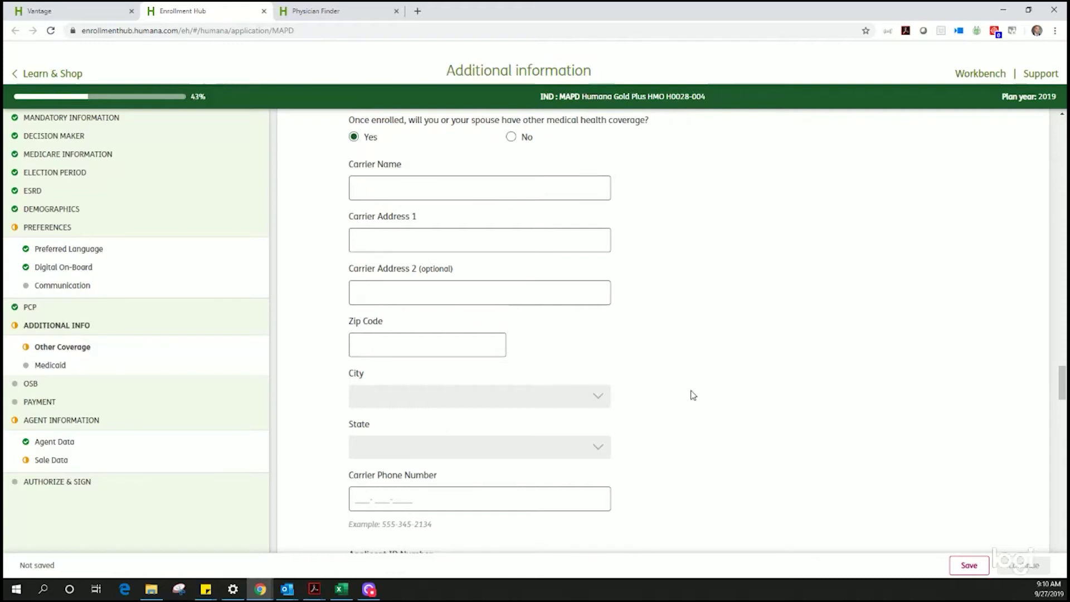
scroll(691, 393, "up", 2)
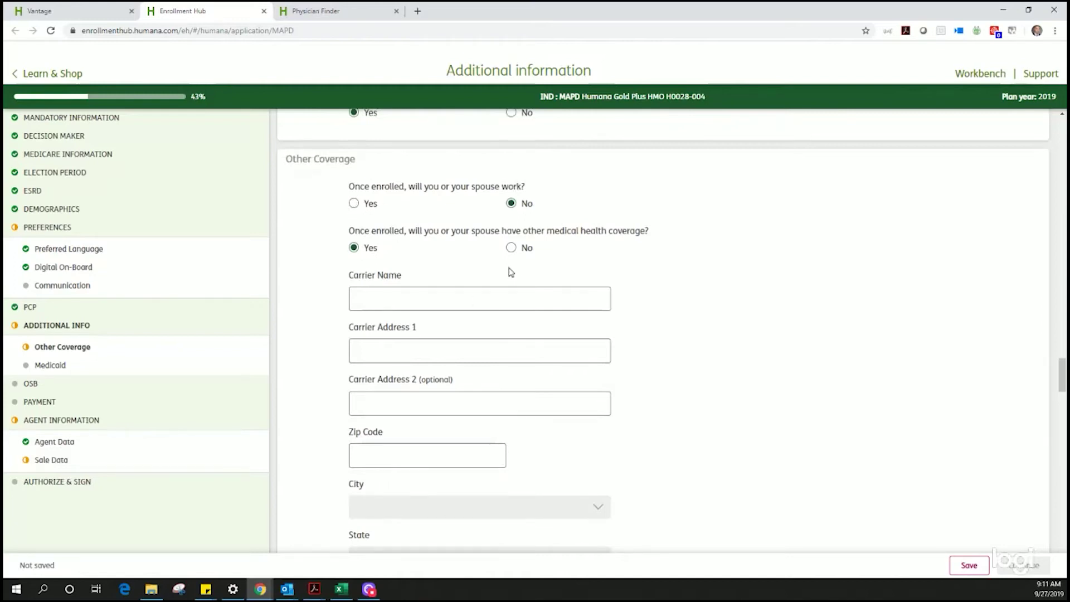
left_click(511, 248)
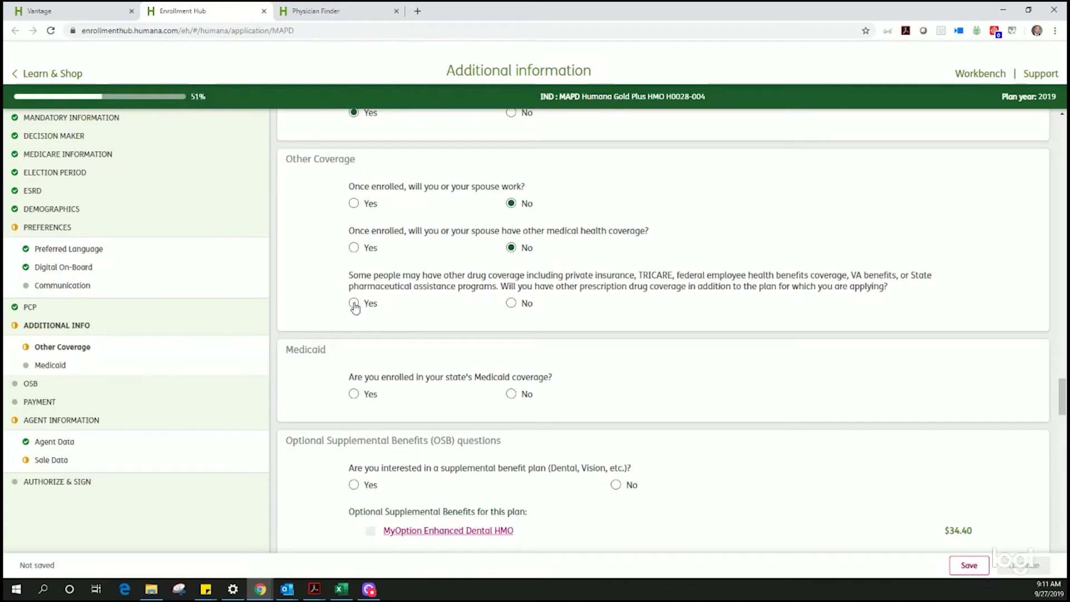
left_click(354, 305)
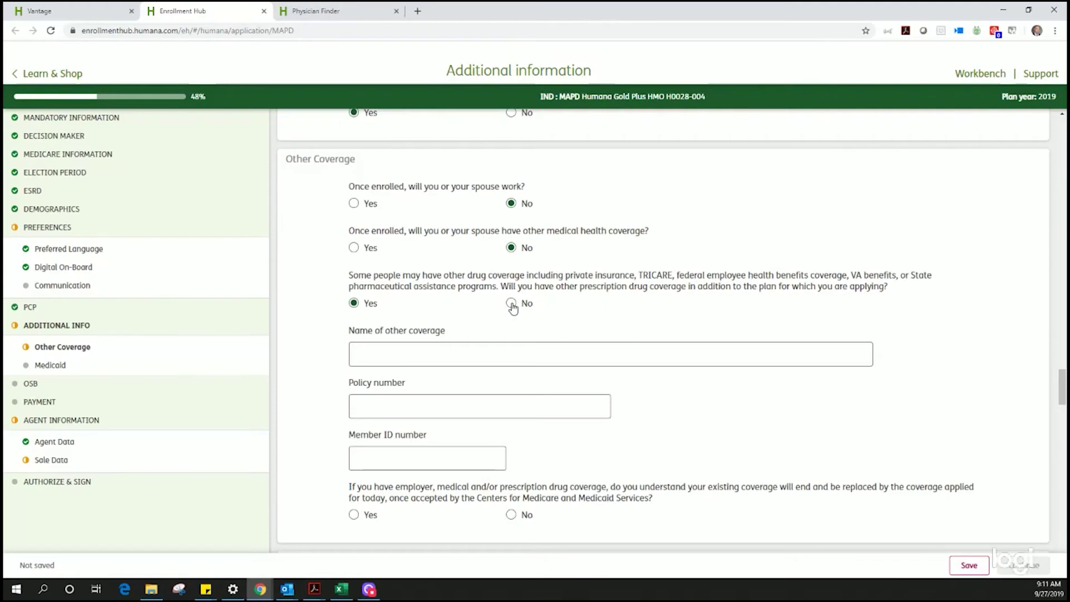
Step: Answer No to drug coverage, Medicaid and supplemental benefits, and choose Pay Directly
left_click(513, 309)
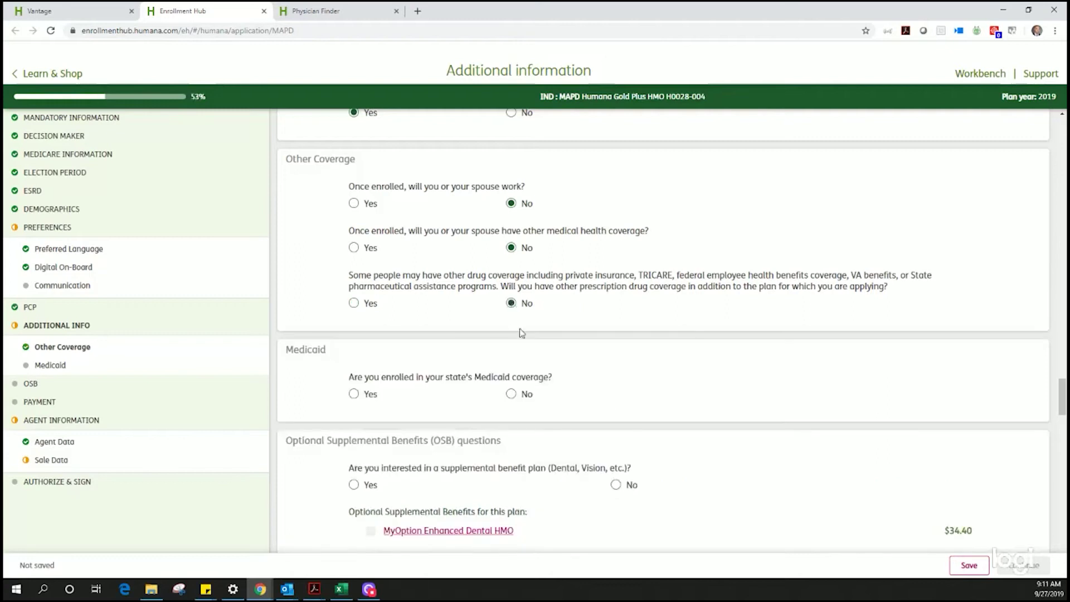
scroll(656, 399, "down", 2)
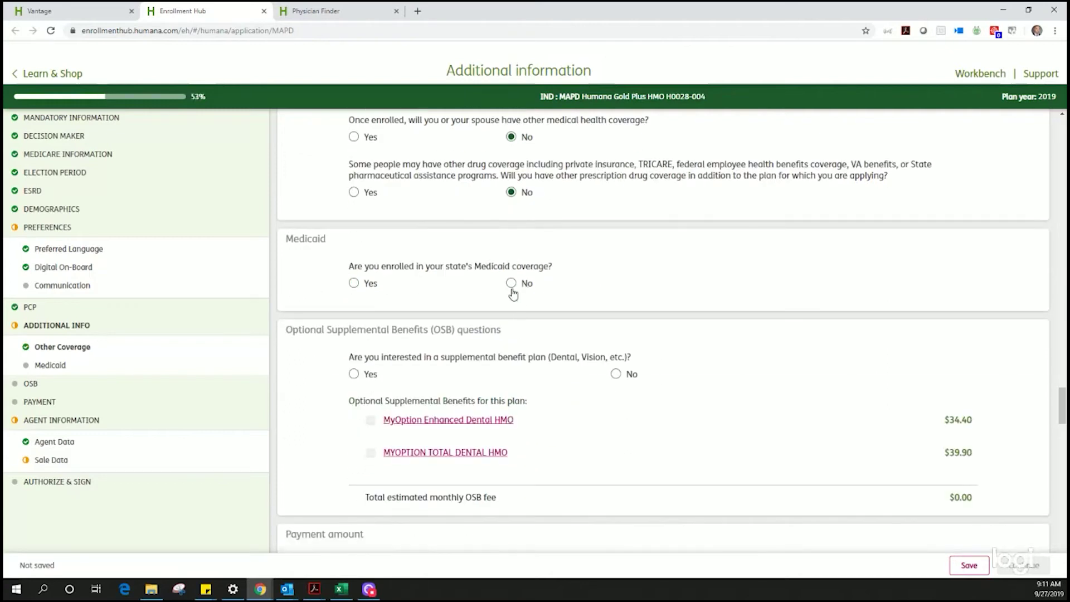
left_click(511, 285)
scroll(613, 418, "down", 1)
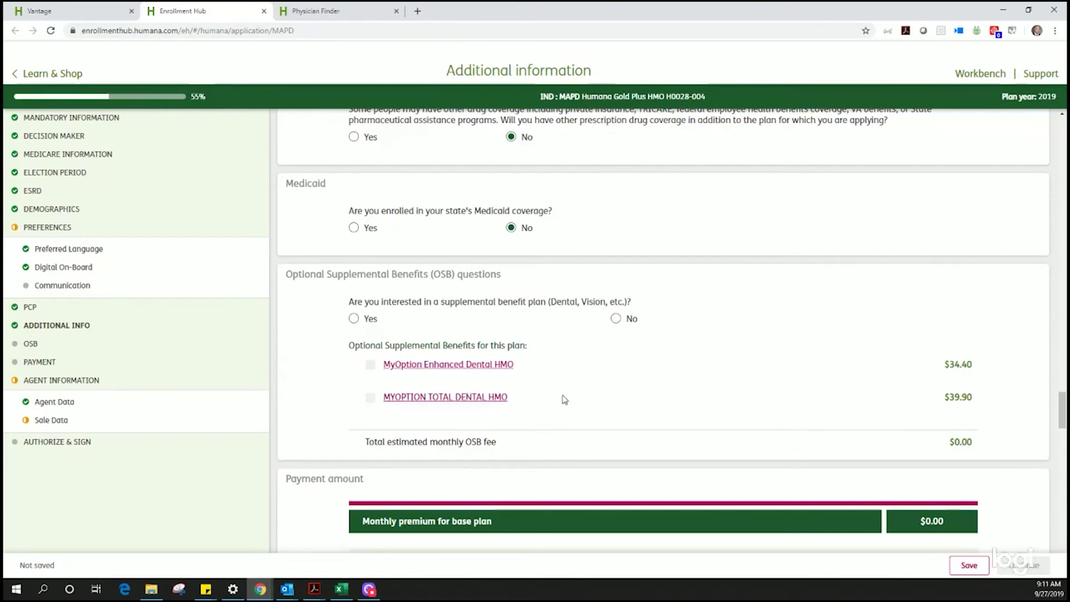
left_click(616, 321)
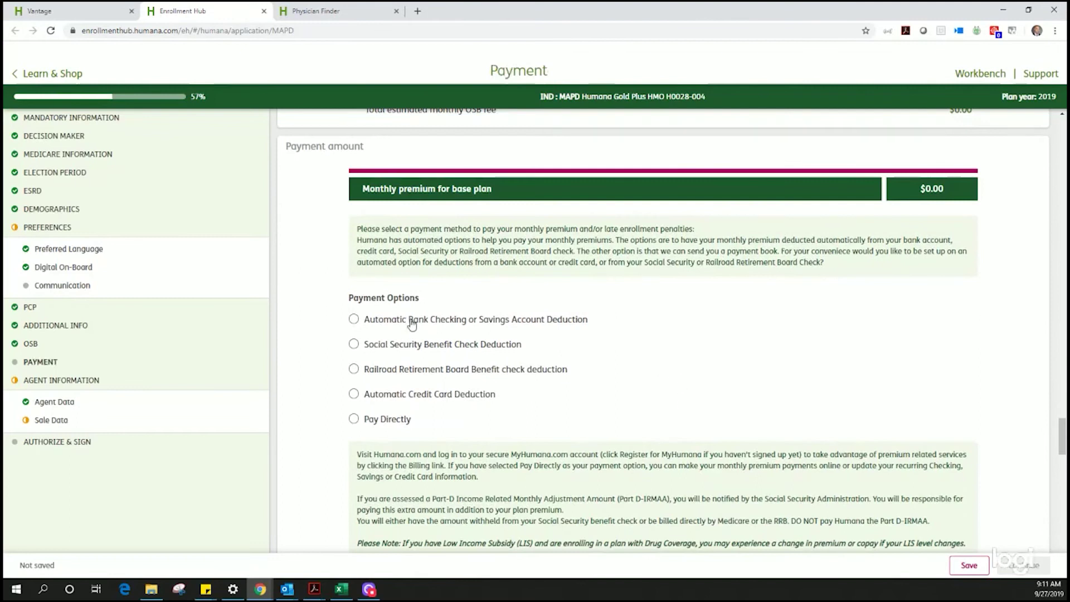
left_click(355, 420)
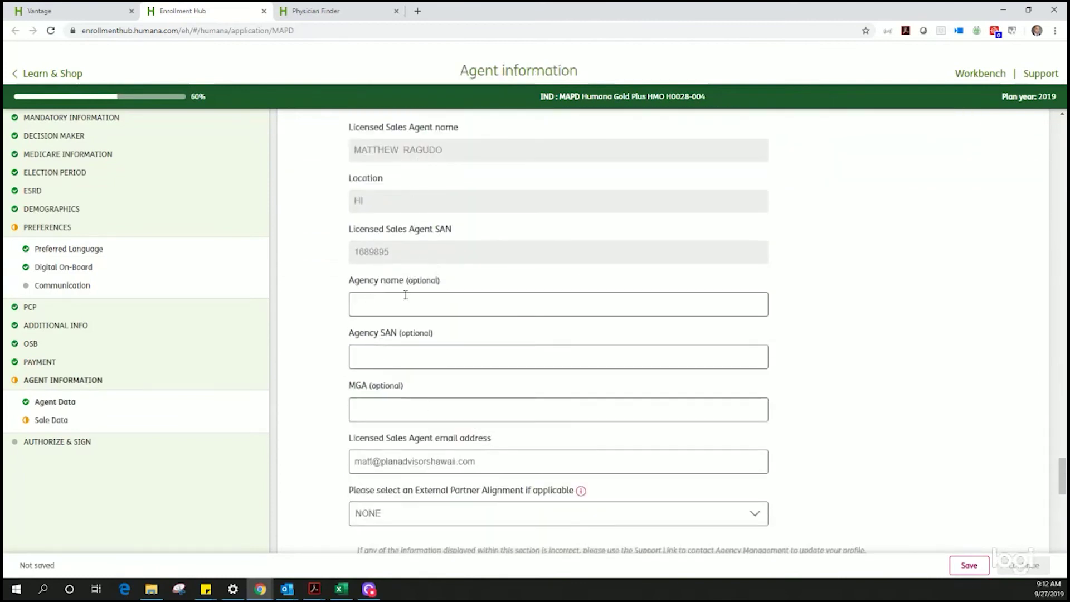
Step: Set External Partner Alignment to Plan Advisors
scroll(613, 438, "down", 3)
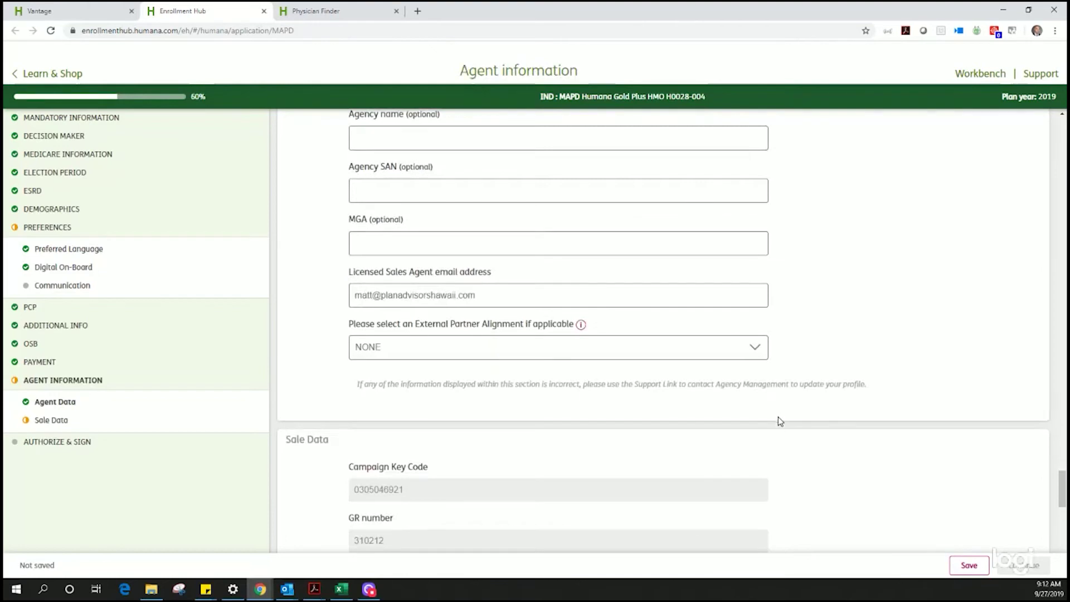
scroll(780, 421, "down", 2)
left_click(761, 245)
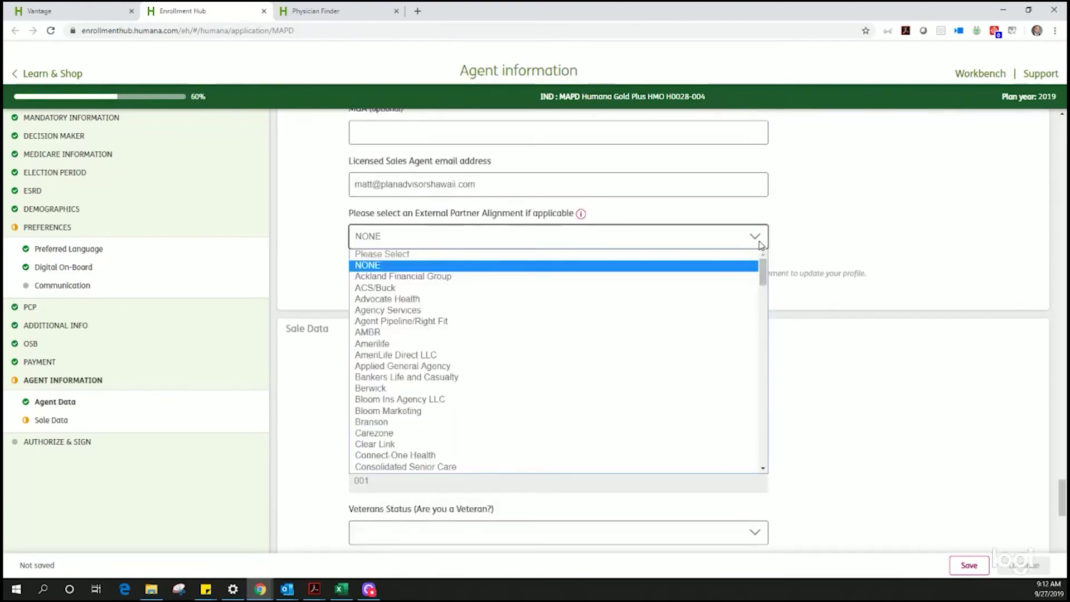
scroll(697, 350, "down", 5)
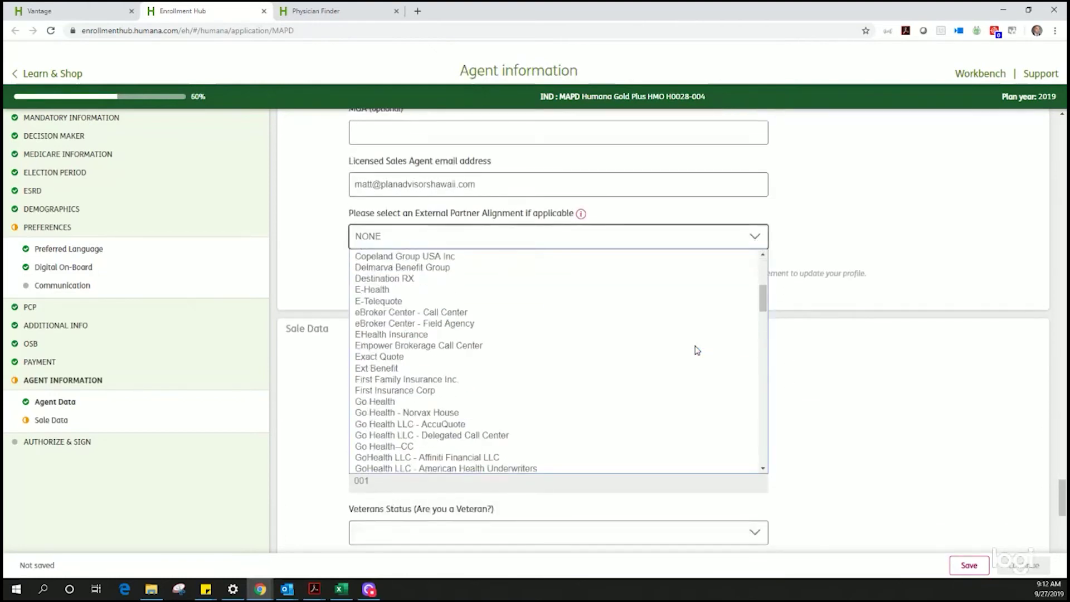
scroll(696, 350, "down", 15)
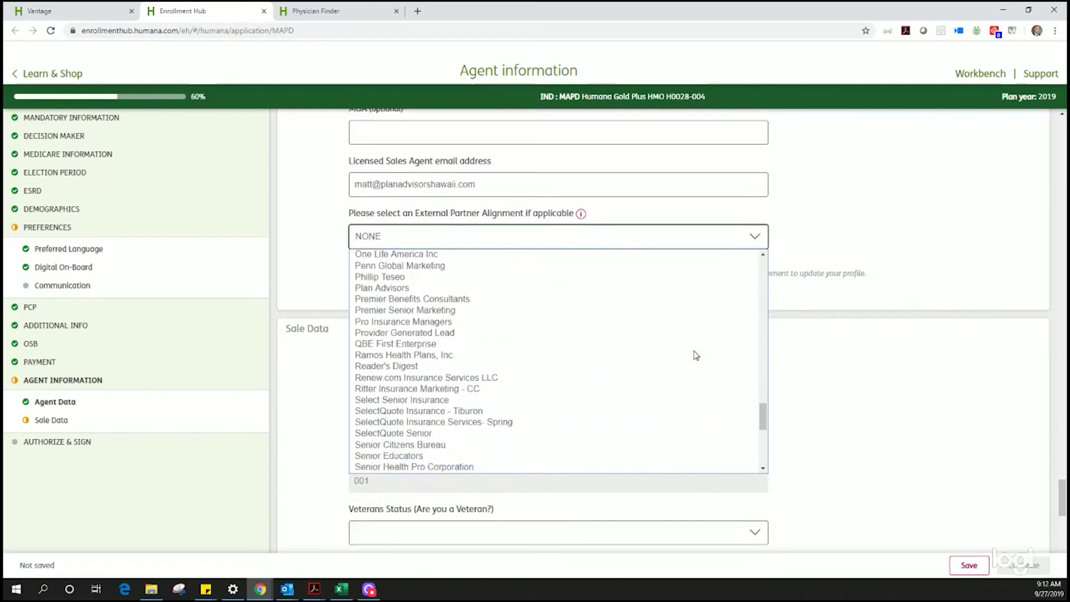
left_click(406, 289)
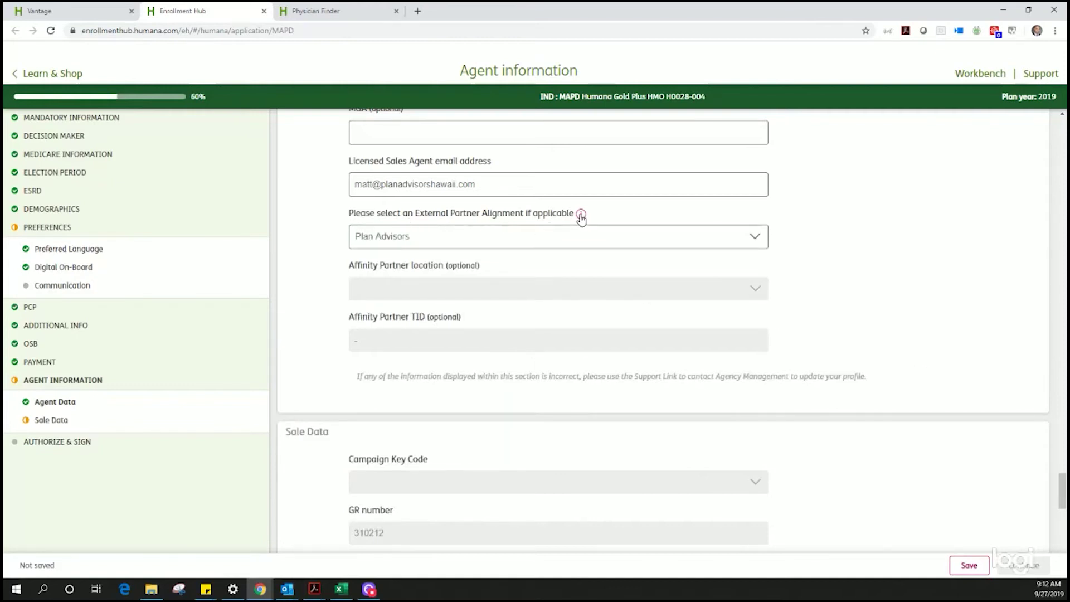
Step: Mark the applicant as not a veteran and keep Source of Lead as None
scroll(875, 396, "down", 6)
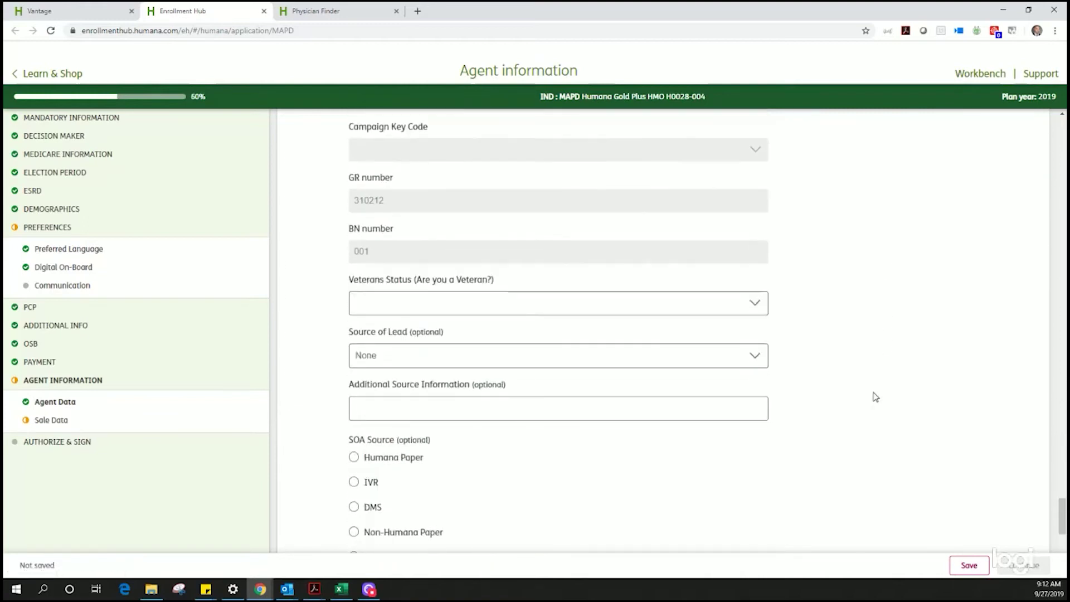
scroll(875, 397, "down", 1)
left_click(762, 249)
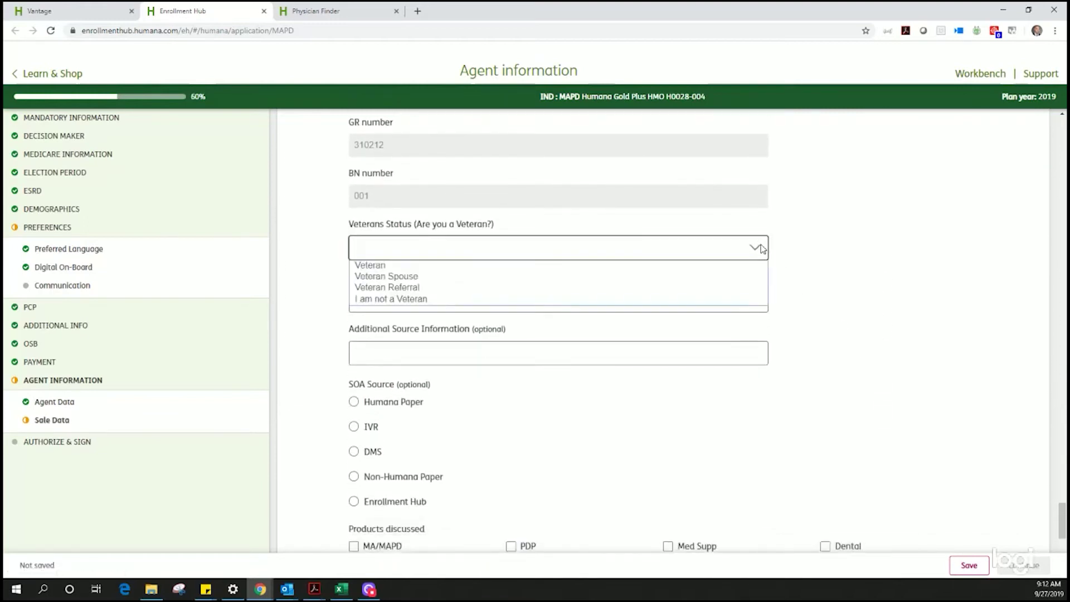
left_click(666, 305)
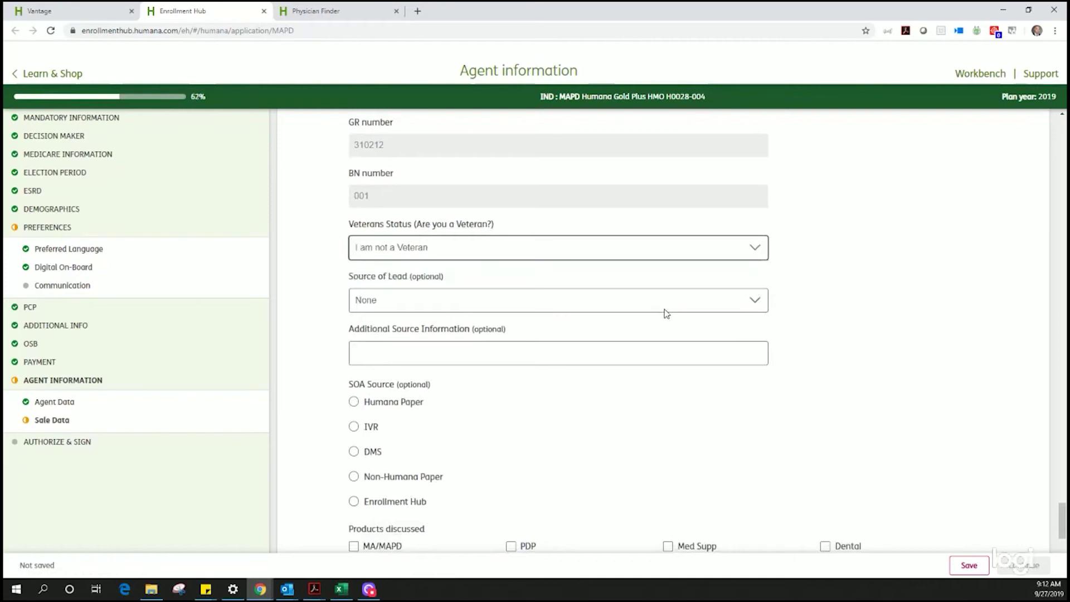
left_click(860, 344)
left_click(763, 310)
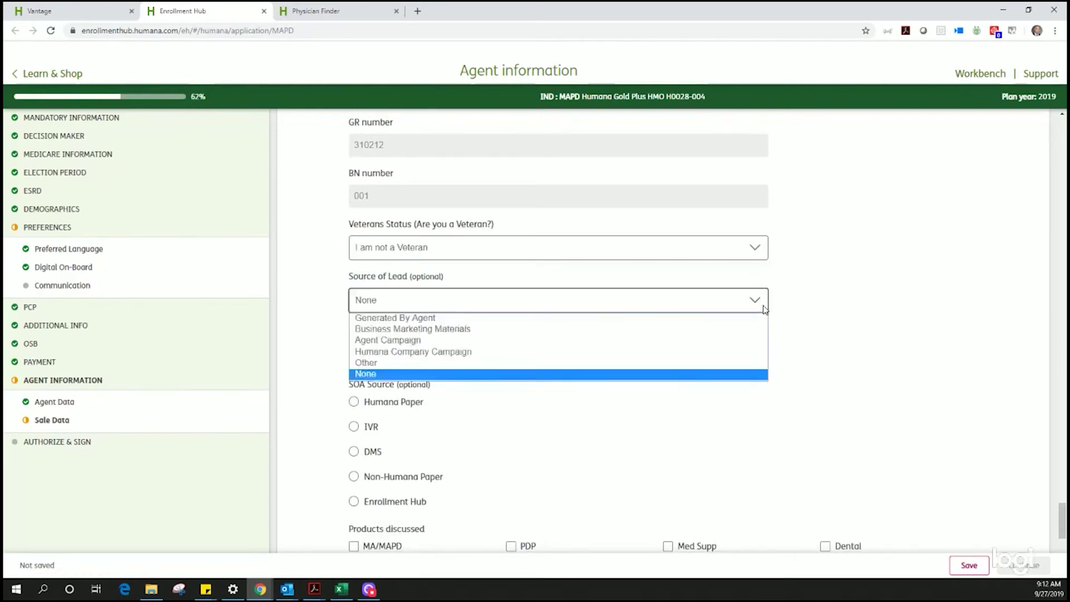
left_click(559, 374)
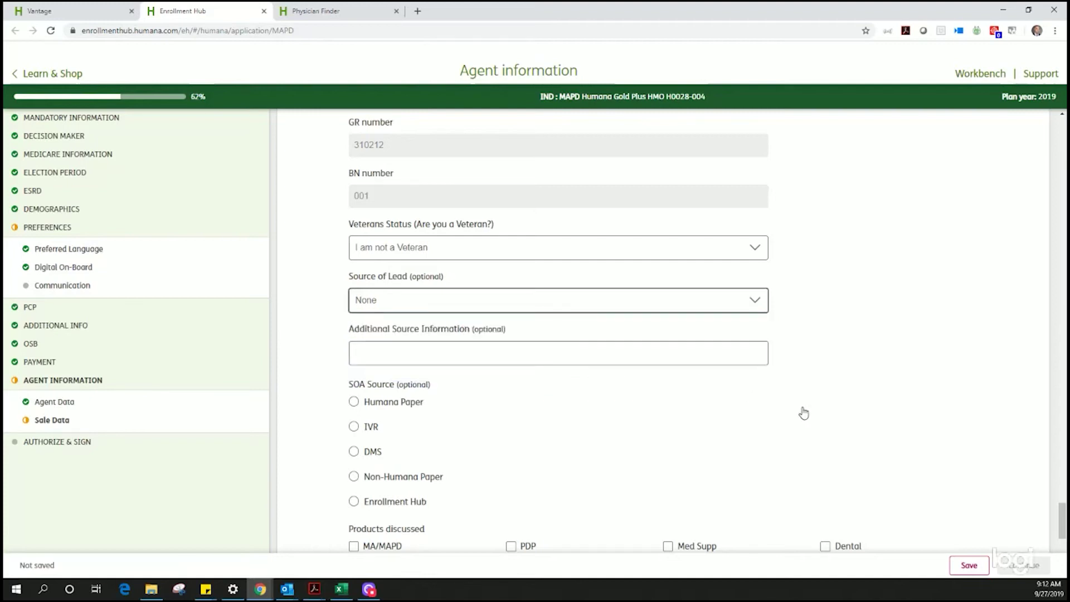
Step: Set the SOA Source to Humana Paper
scroll(808, 413, "down", 3)
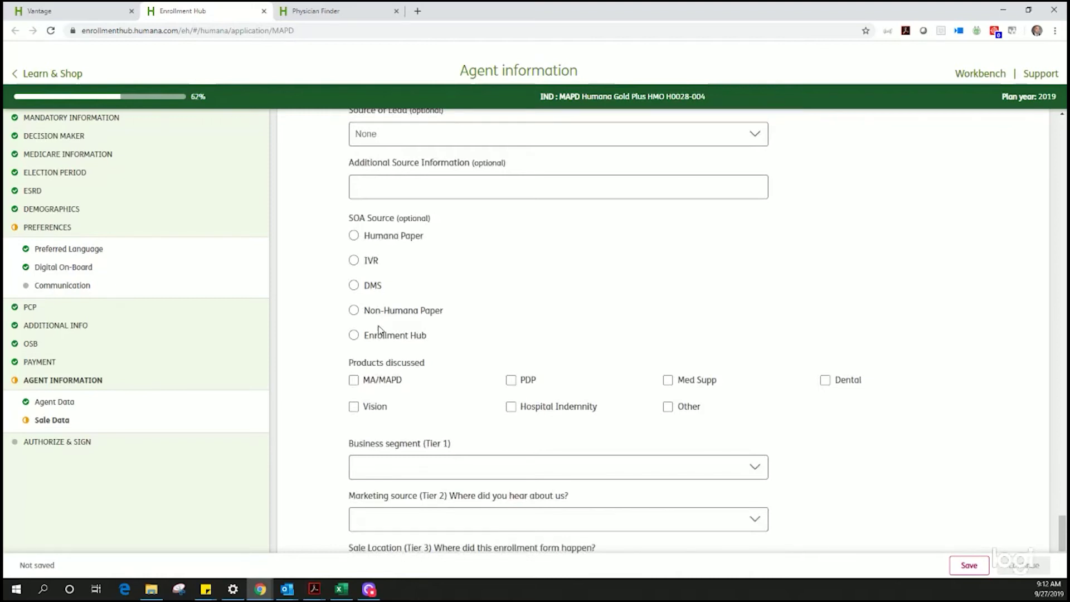
left_click(354, 335)
left_click(371, 390)
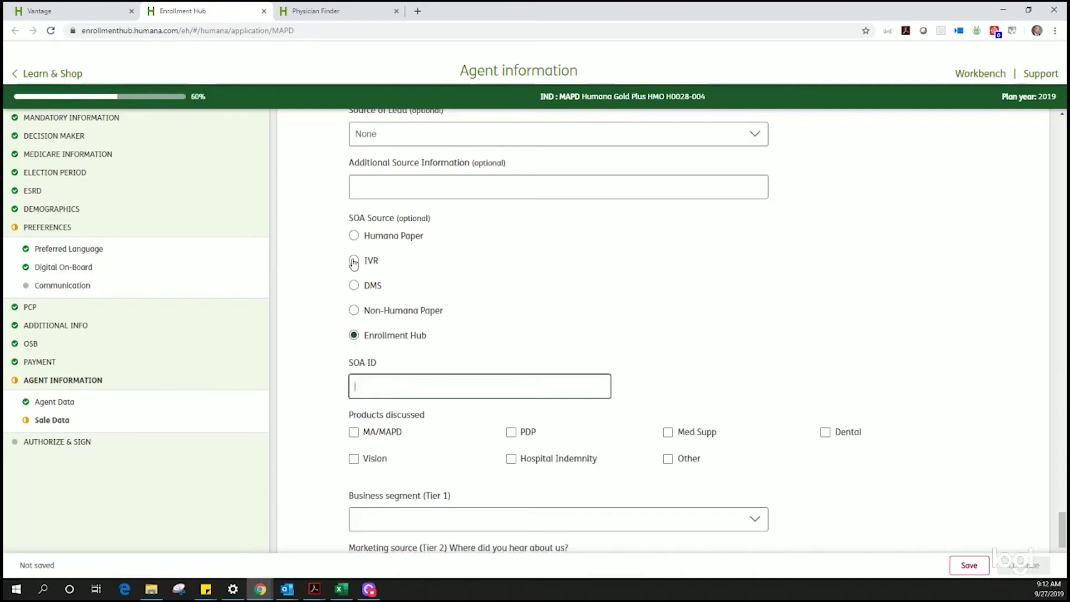
left_click(353, 235)
Step: Check MA/MAPD as a product discussed and set the marketing source to Broker Referral
left_click(354, 432)
scroll(388, 435, "down", 4)
scroll(388, 436, "down", 1)
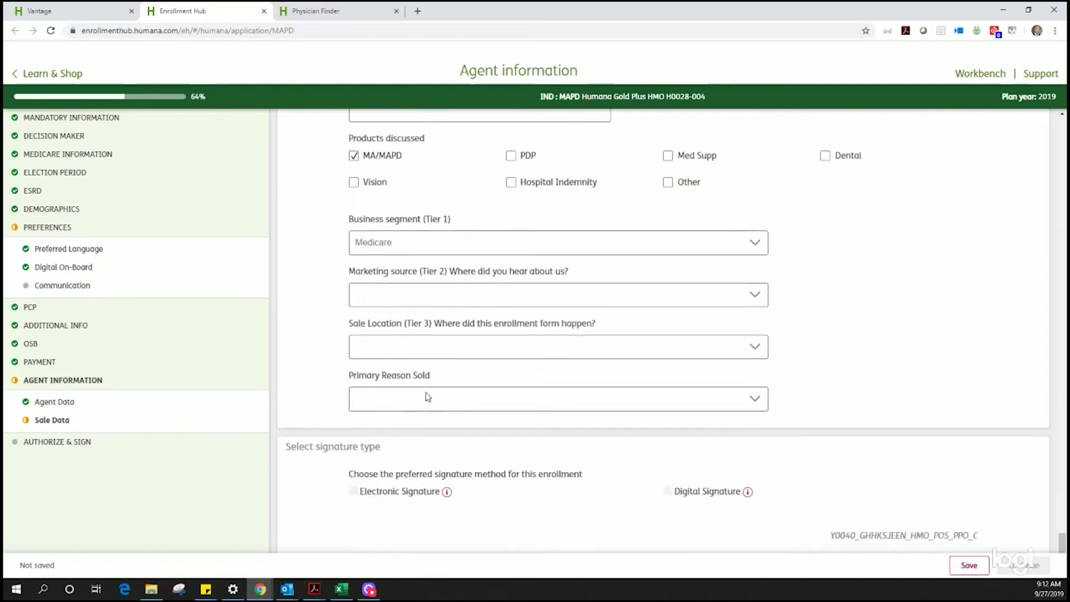
left_click(510, 303)
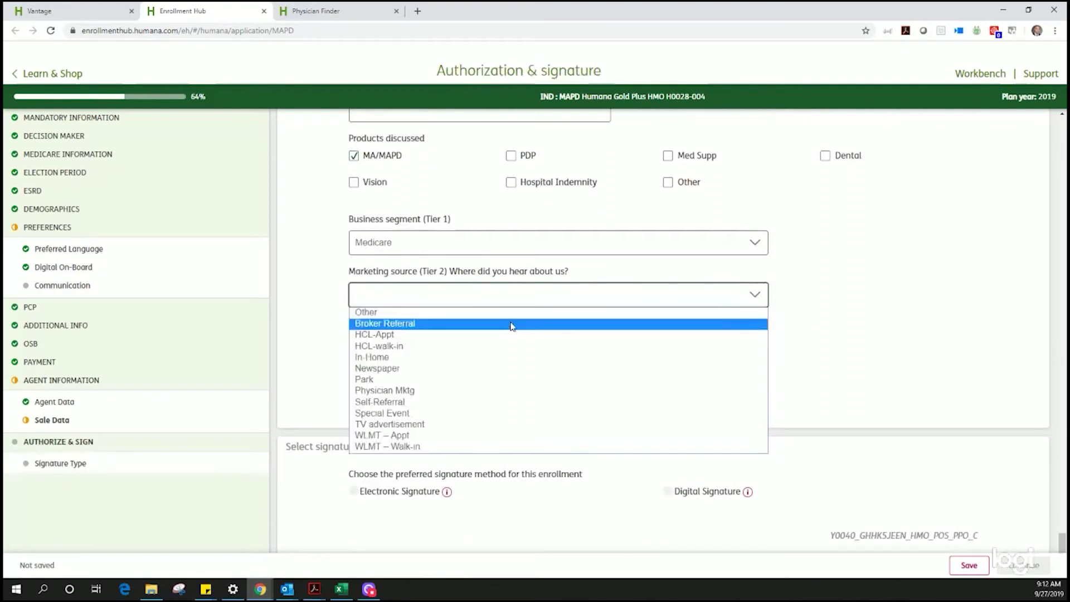
left_click(508, 324)
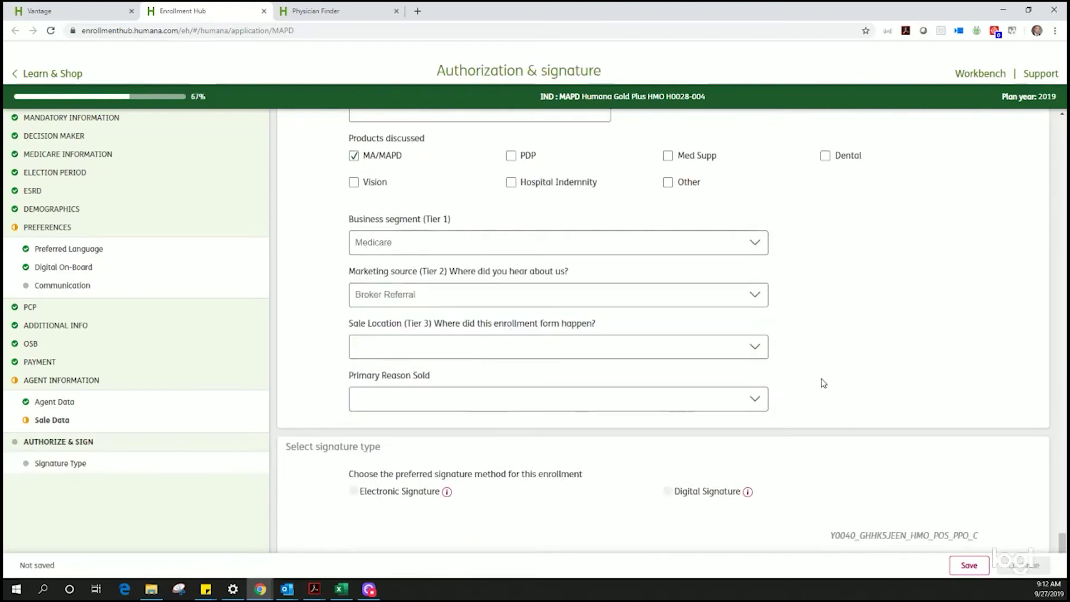
Step: Set the sale location to Face to Face – not in home
left_click(755, 401)
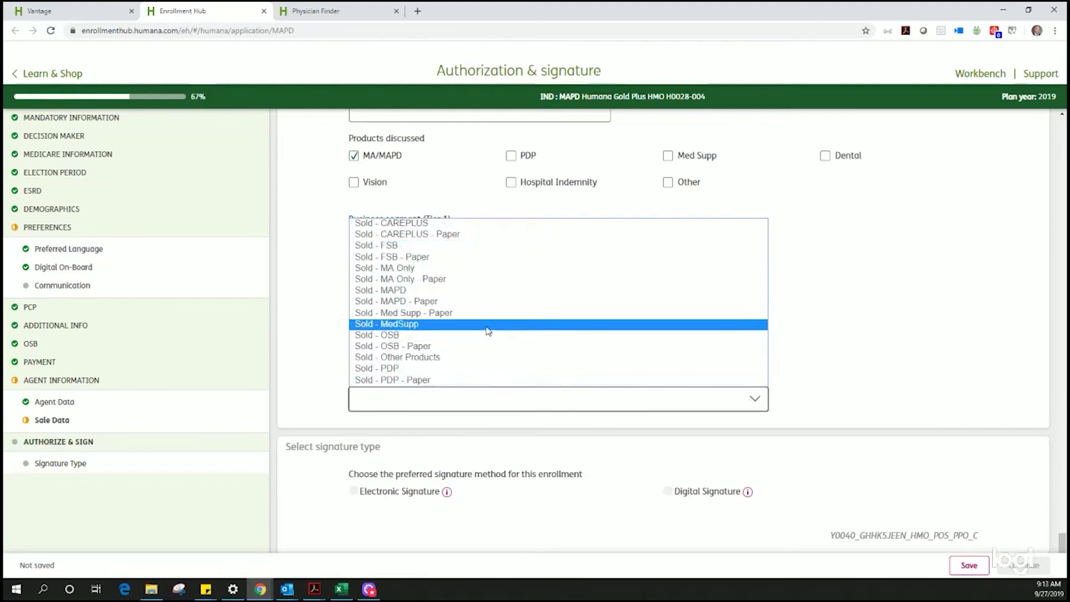
left_click(909, 381)
left_click(602, 351)
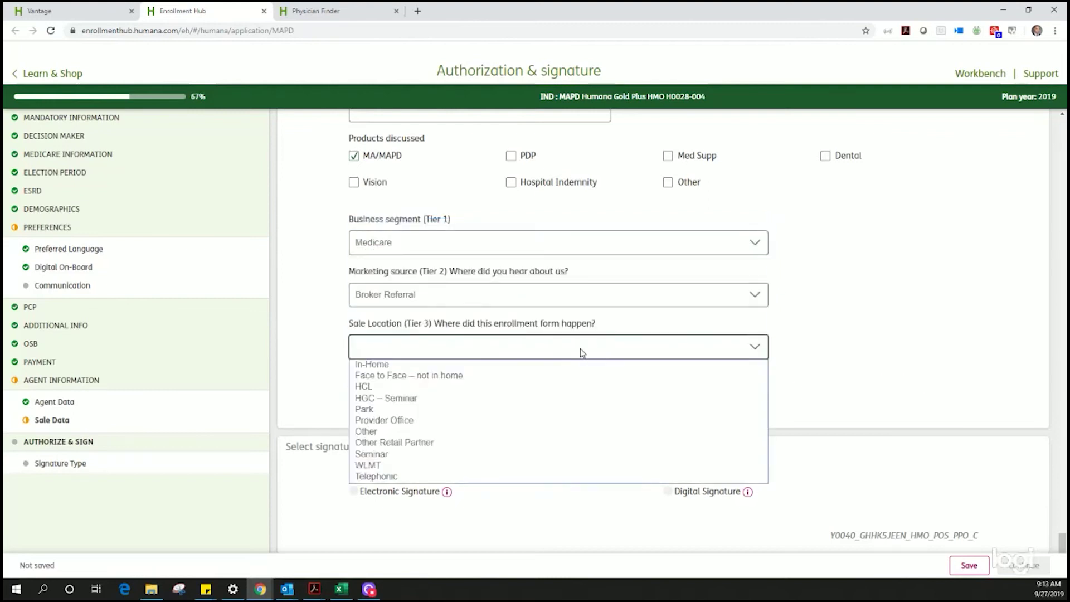
left_click(478, 376)
left_click(473, 399)
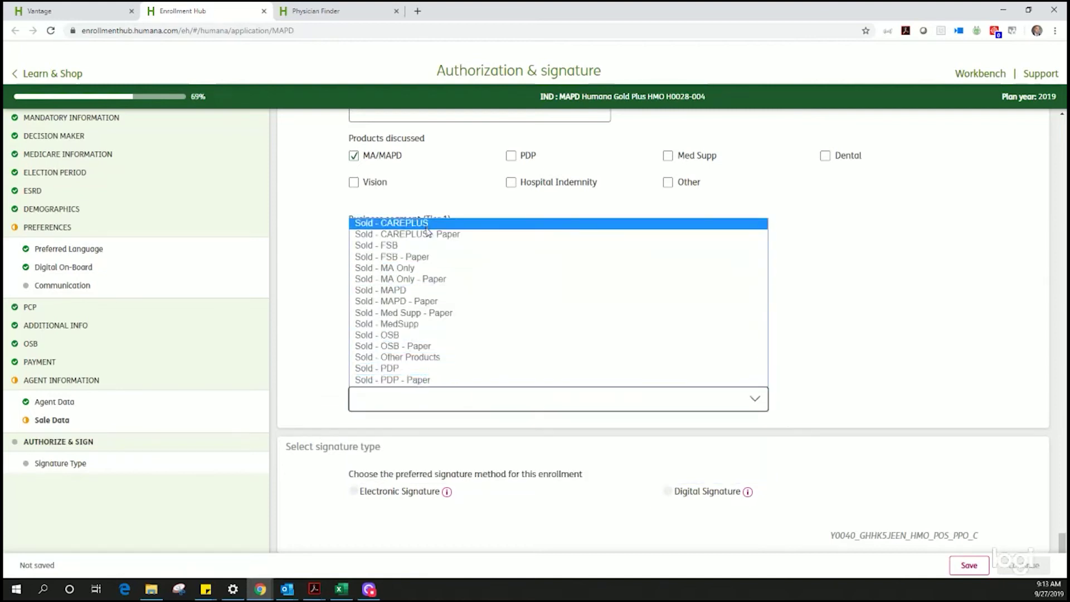
left_click(444, 397)
left_click(443, 406)
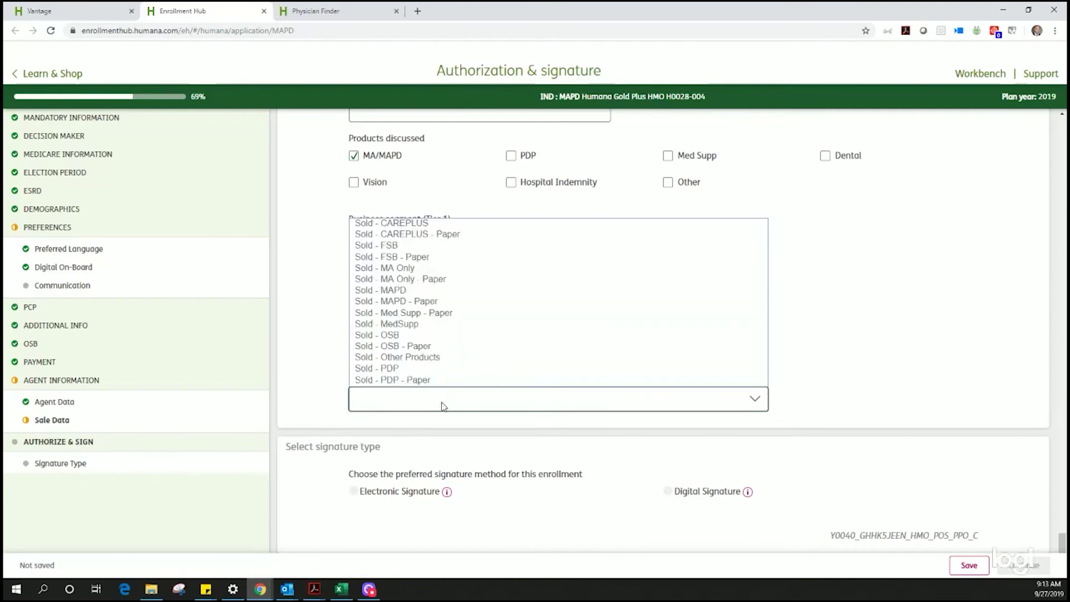
left_click(443, 406)
left_click(761, 406)
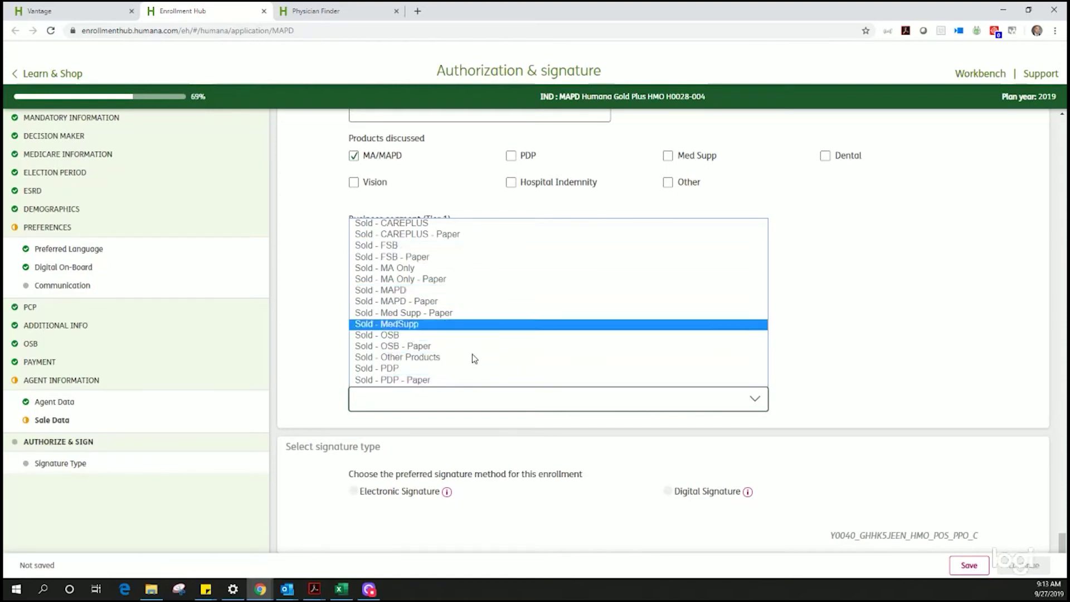
left_click(875, 353)
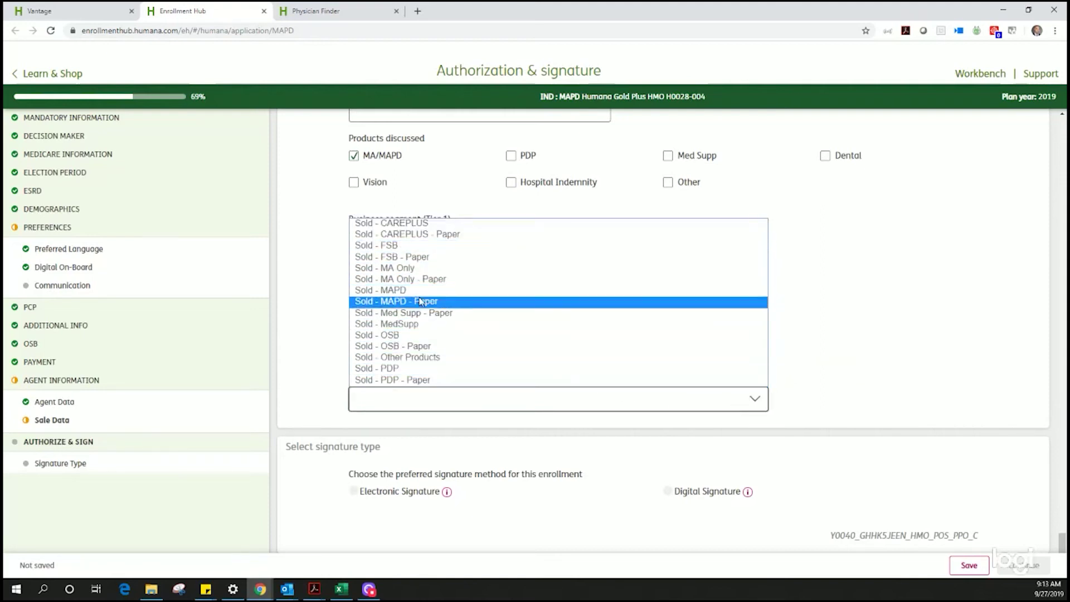
Step: Choose Sold - MAPD, with Good Service and Brand Recognition as the reasons sold
left_click(419, 291)
left_click(760, 450)
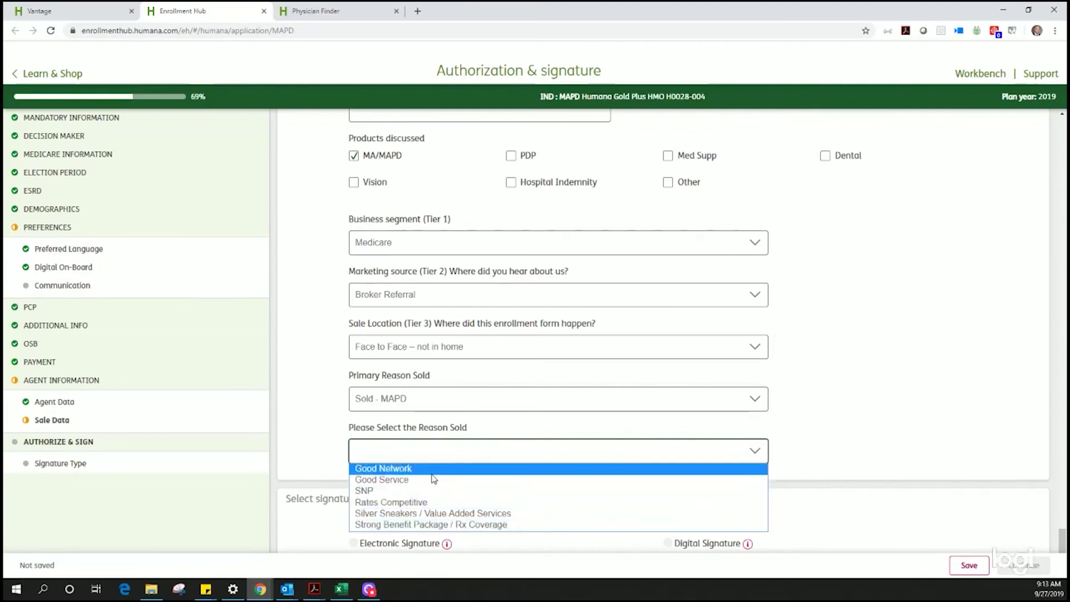
left_click(394, 480)
scroll(877, 449, "down", 2)
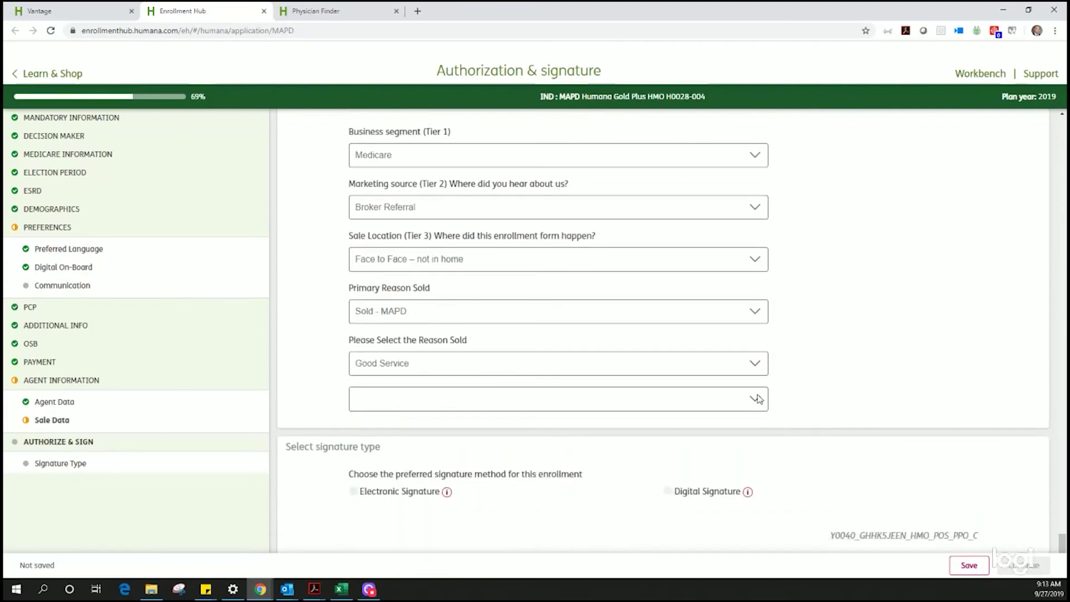
left_click(761, 404)
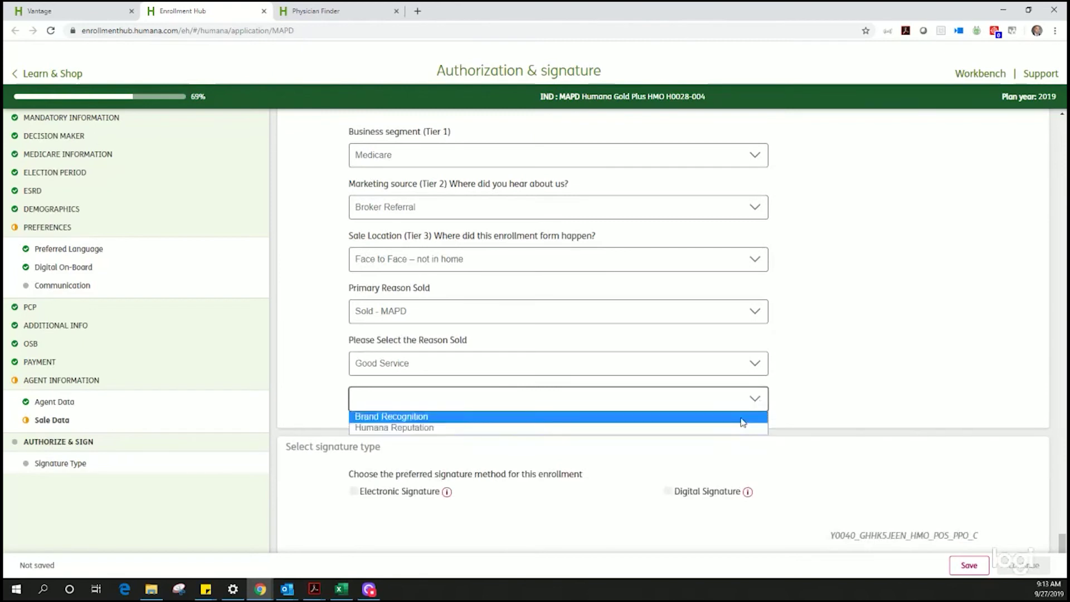
left_click(759, 417)
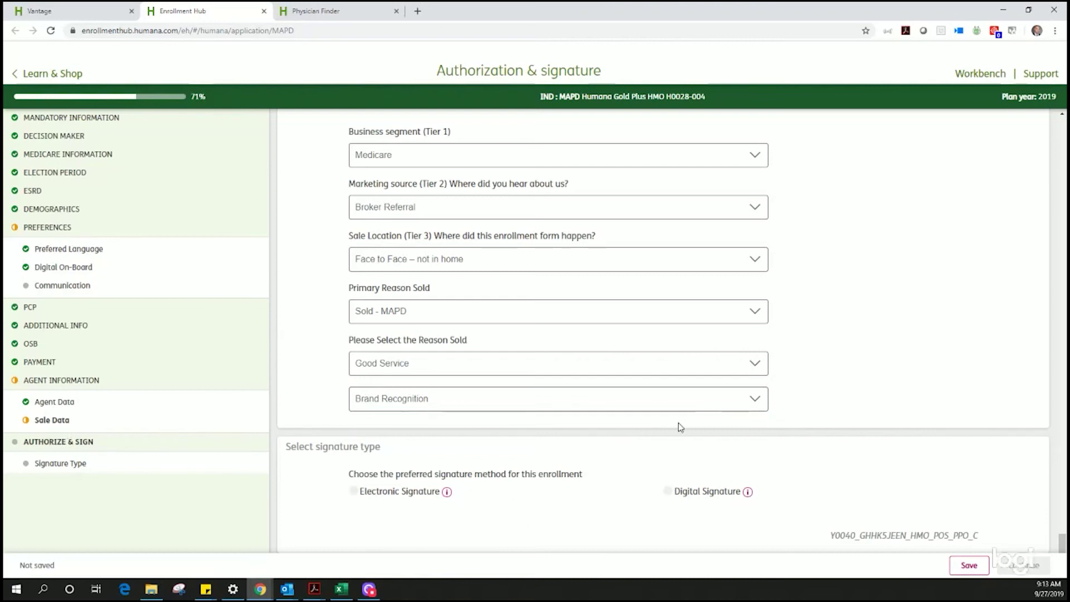
Step: In Preferences, keep Alternative Format as None and choose Email for communication
left_click(49, 231)
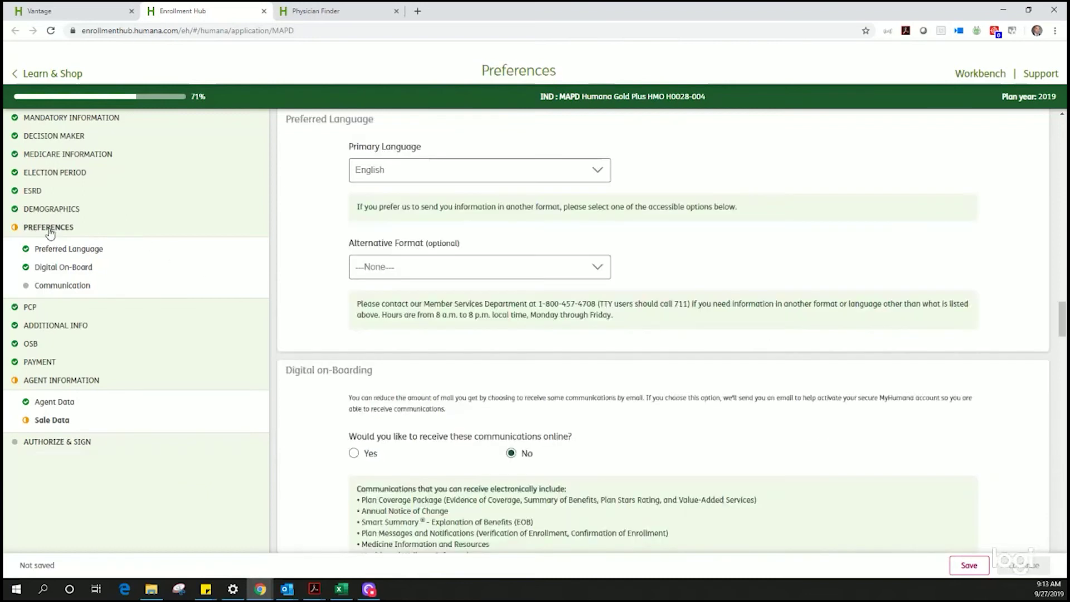
left_click(601, 277)
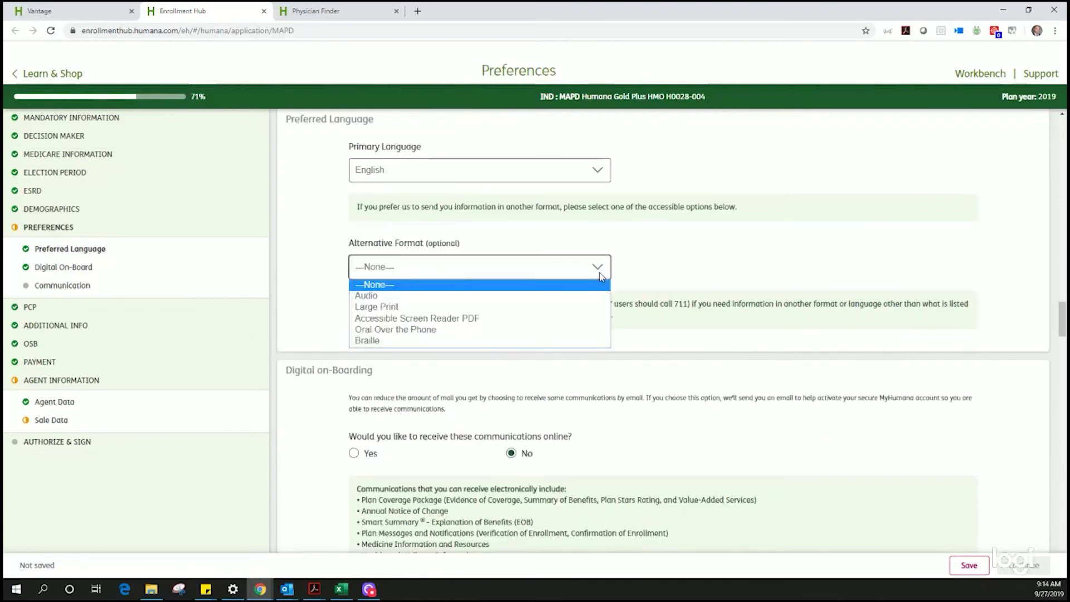
left_click(596, 286)
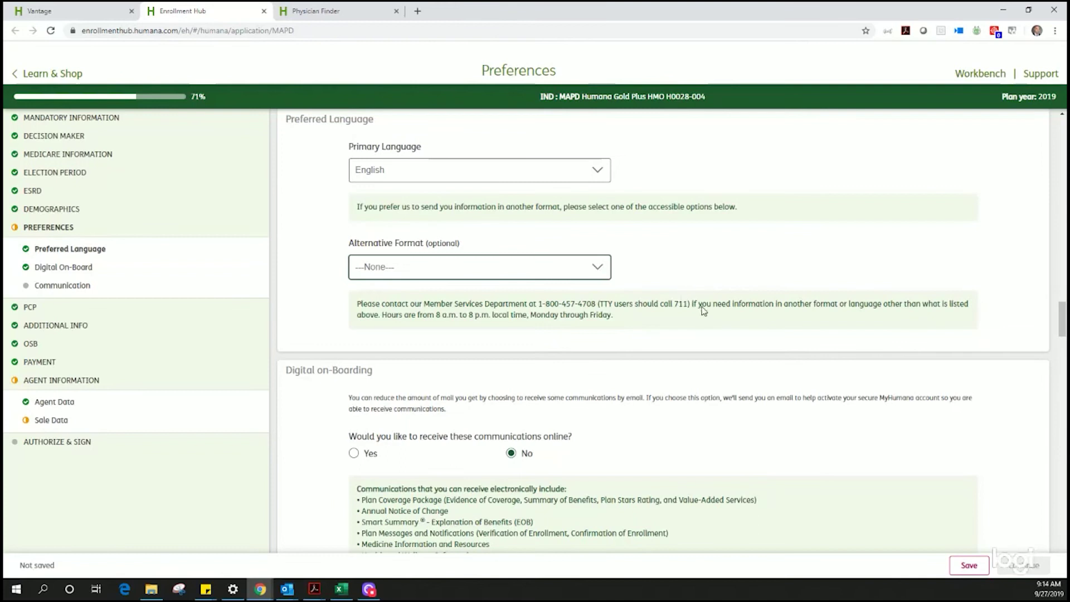
left_click(50, 285)
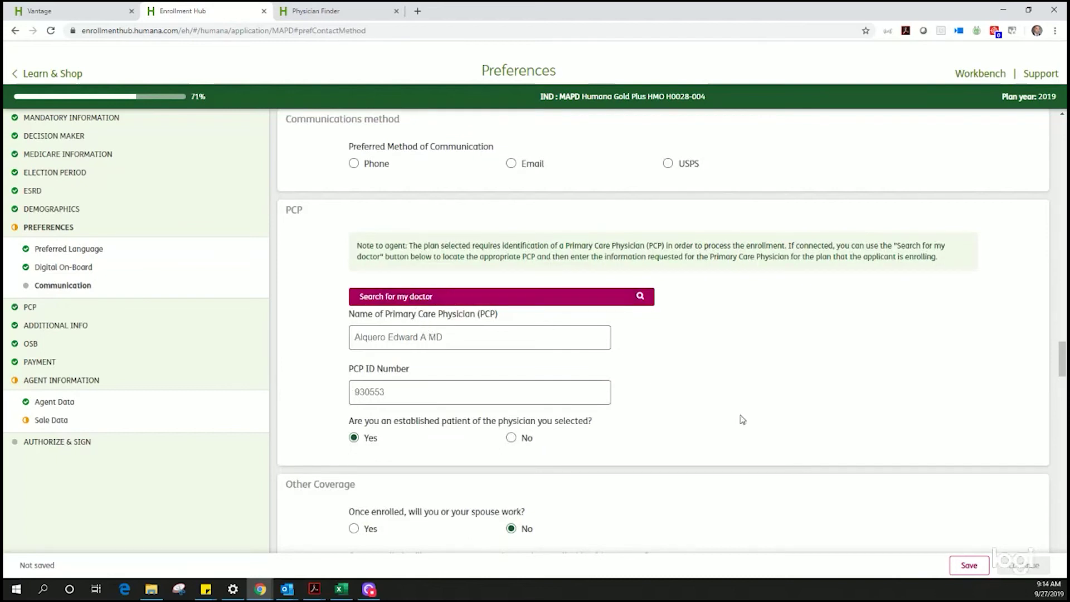
left_click(512, 166)
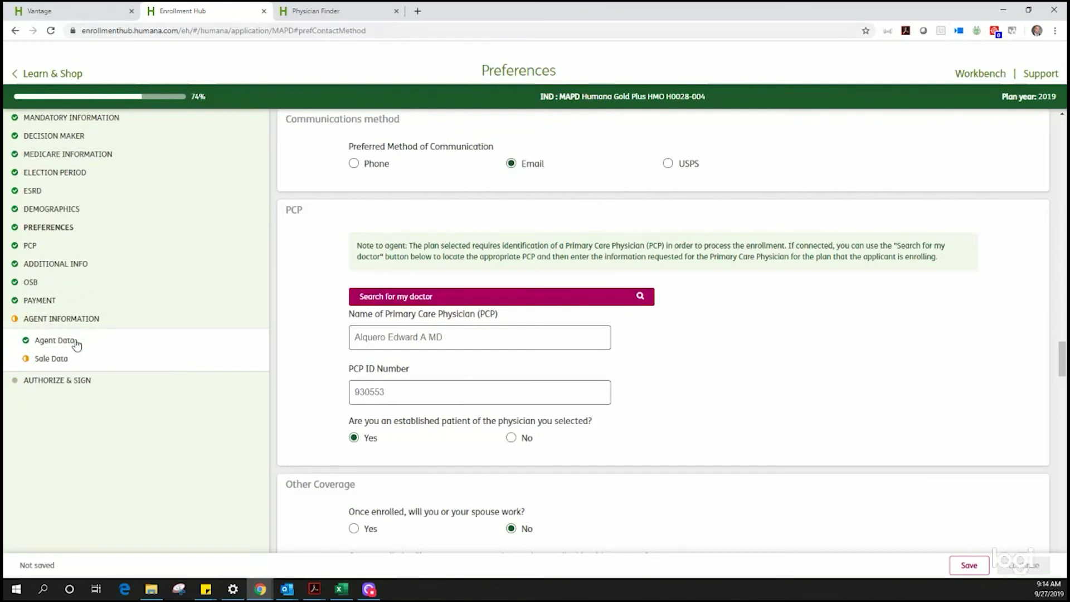
Step: Enter the SOA ID in the Sale Data section
left_click(55, 359)
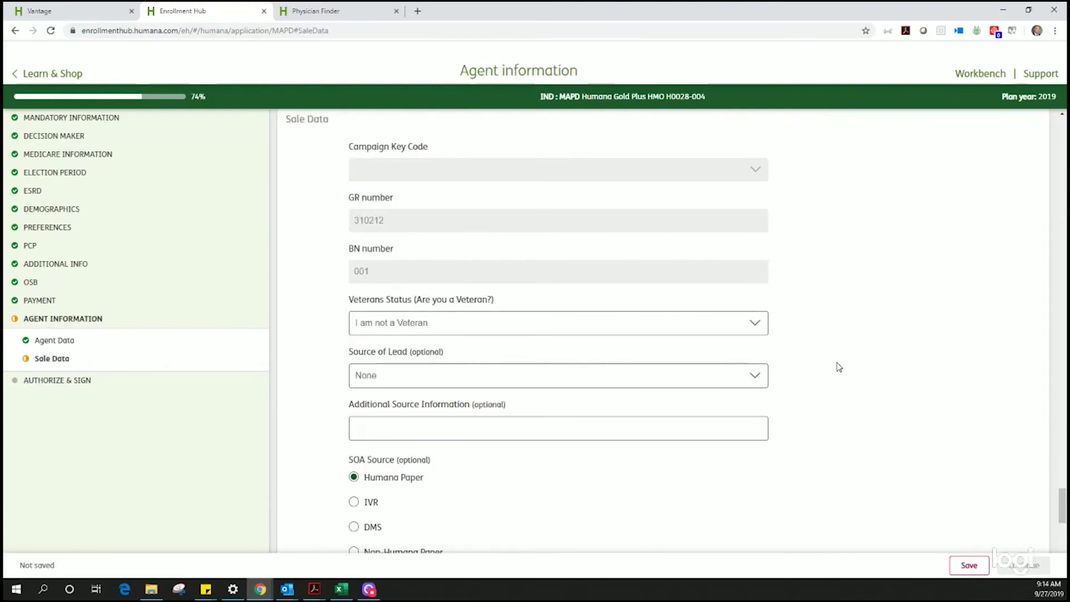
scroll(825, 340, "up", 2)
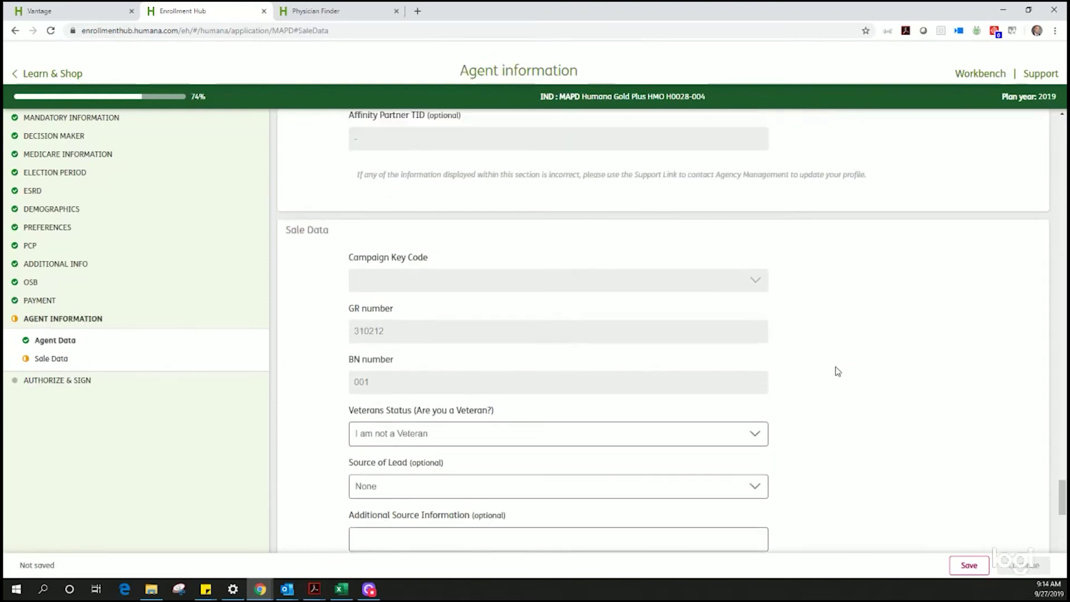
scroll(837, 373, "up", 4)
scroll(838, 373, "down", 12)
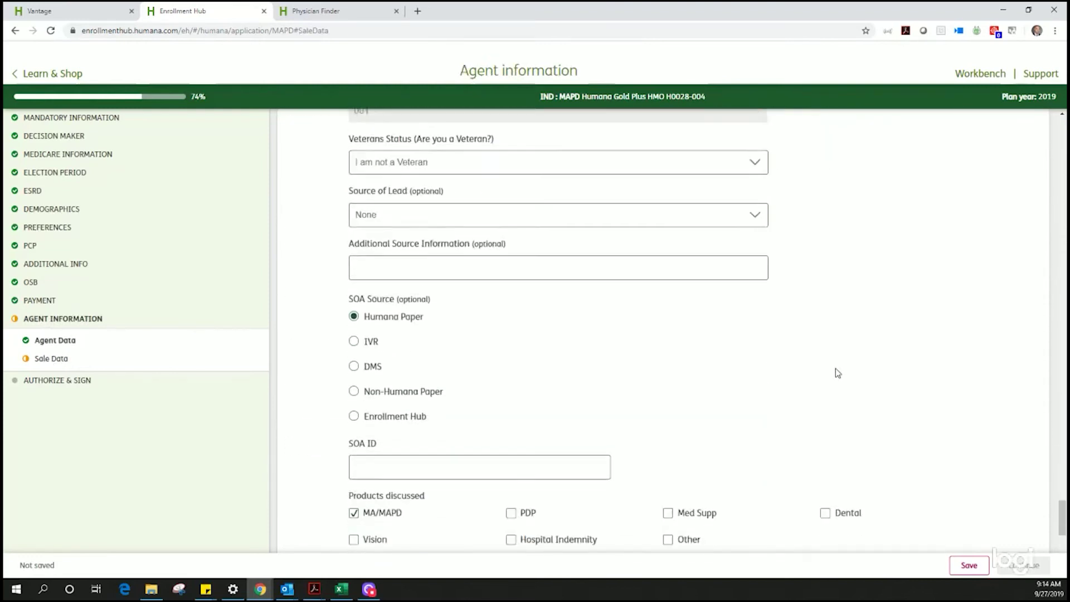
scroll(838, 373, "down", 1)
left_click(578, 247)
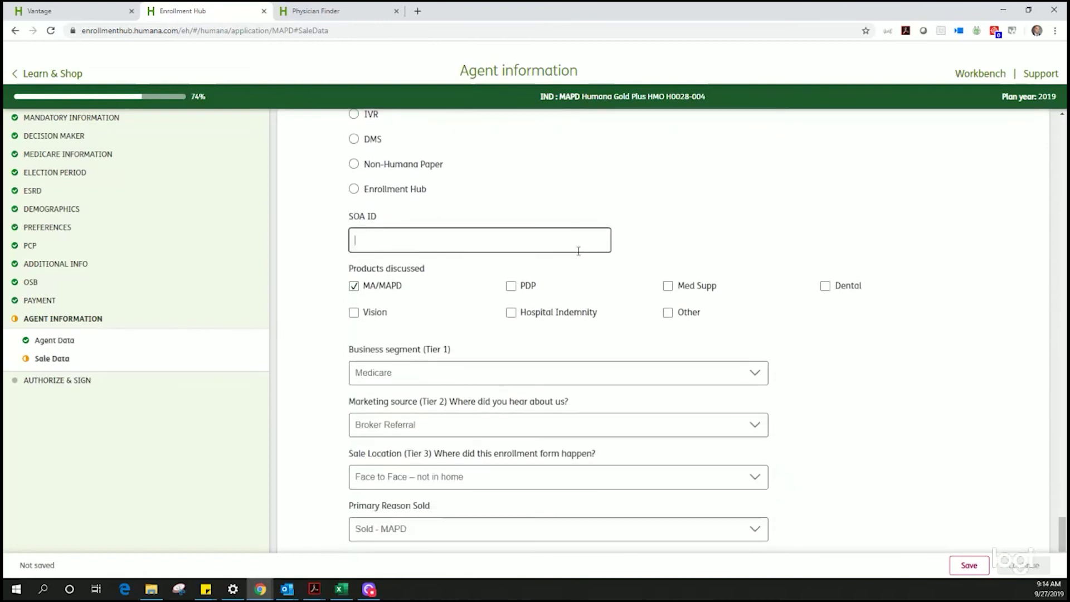
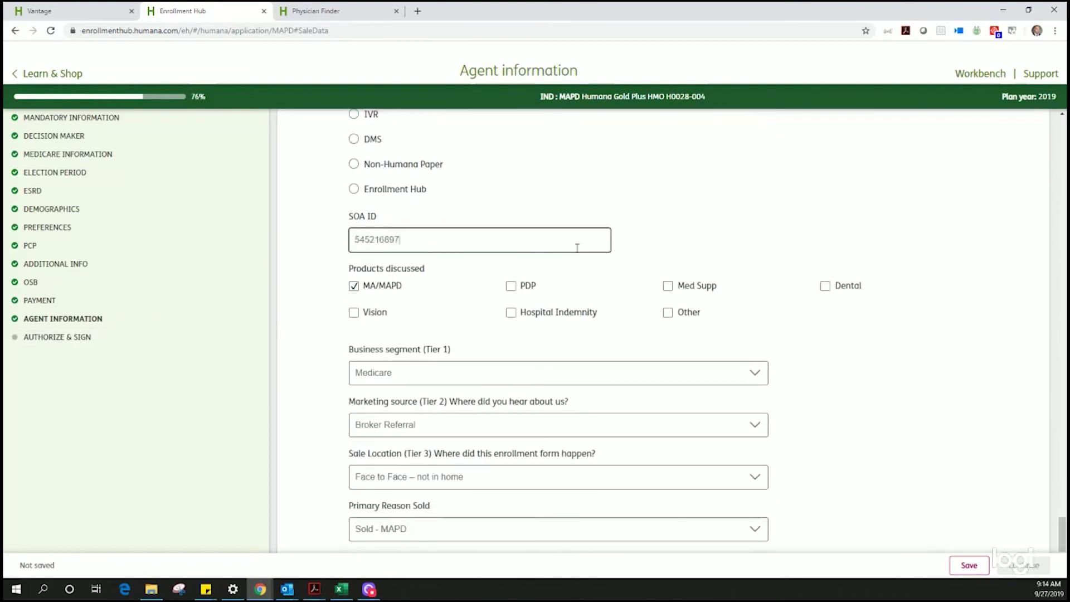
left_click(940, 356)
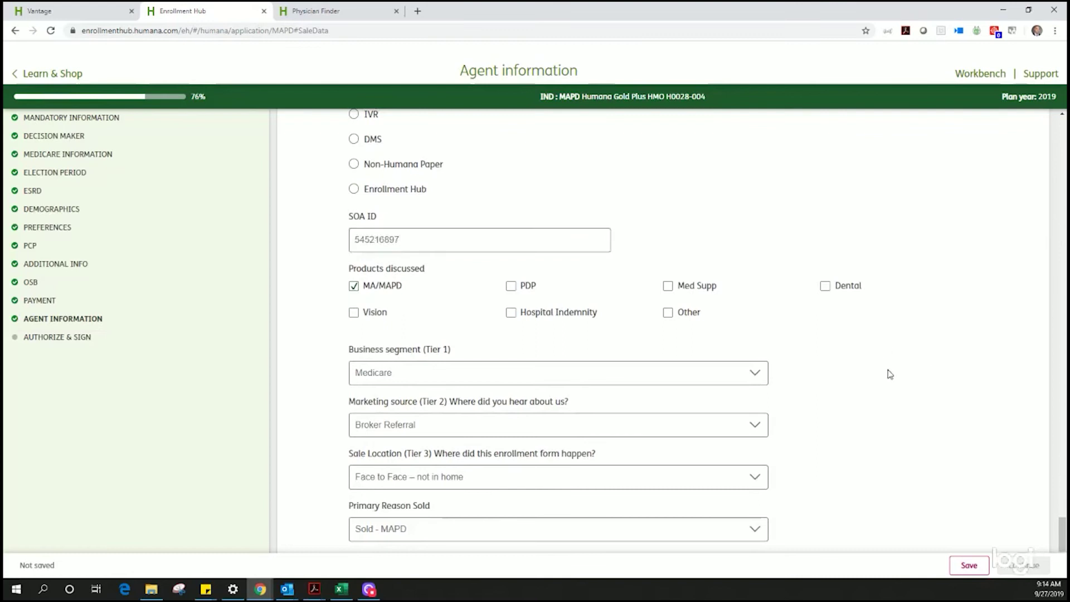
Step: Select Digital Signature as the signature type and review the authorization text
scroll(780, 375, "down", 4)
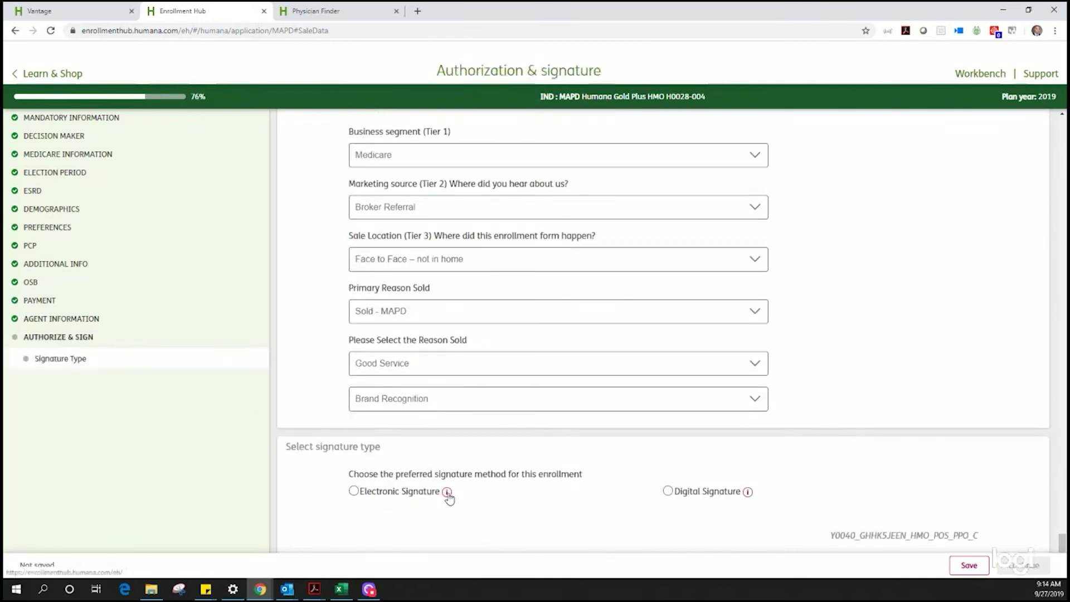
mouse_move(447, 493)
mouse_move(749, 497)
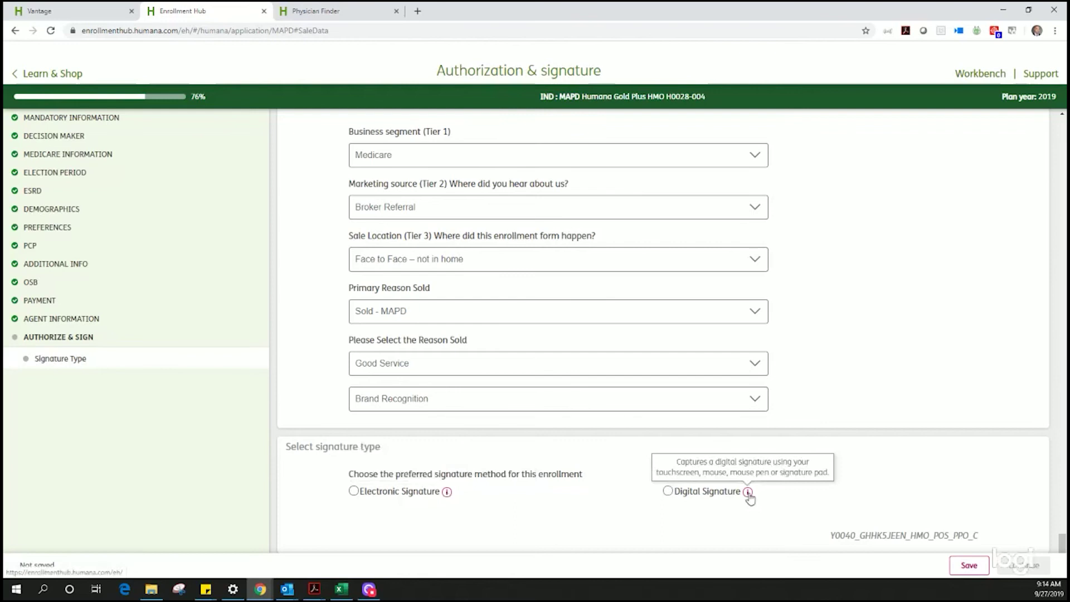
left_click(668, 491)
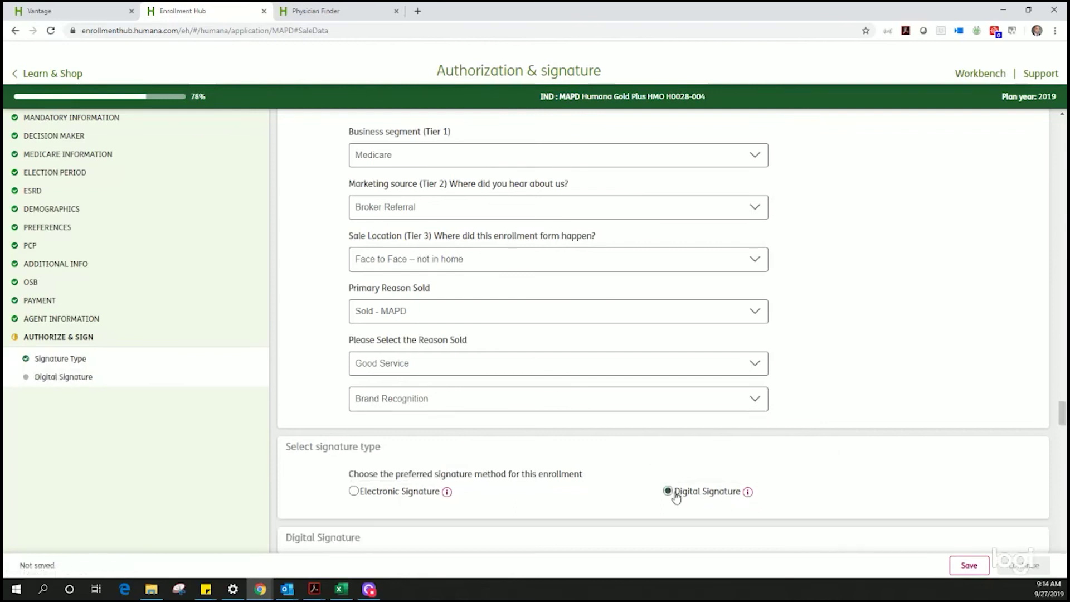
scroll(676, 496, "down", 1)
scroll(676, 496, "down", 20)
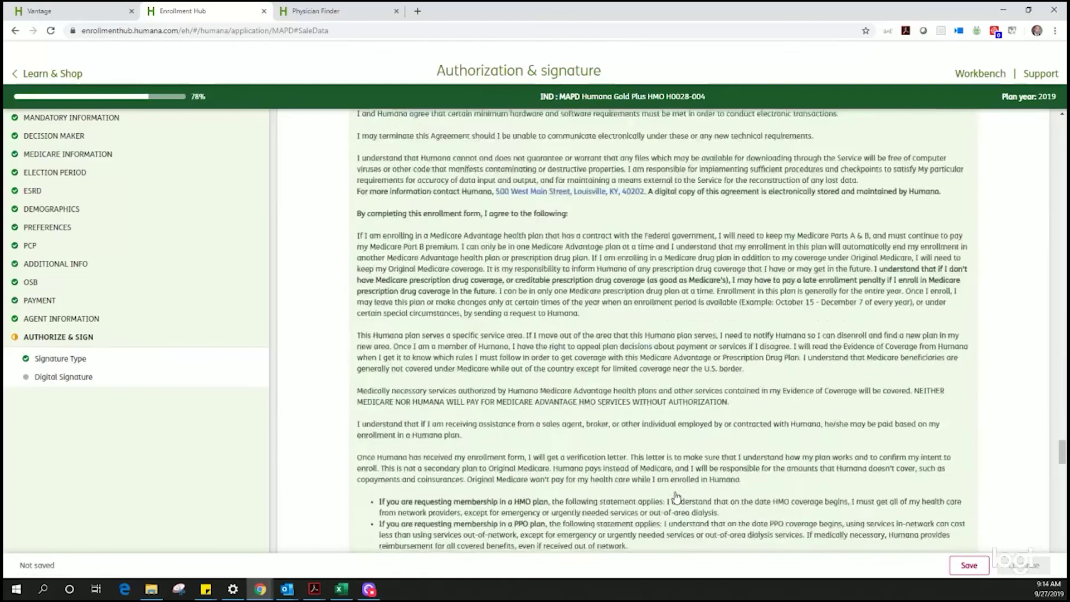
scroll(676, 496, "down", 20)
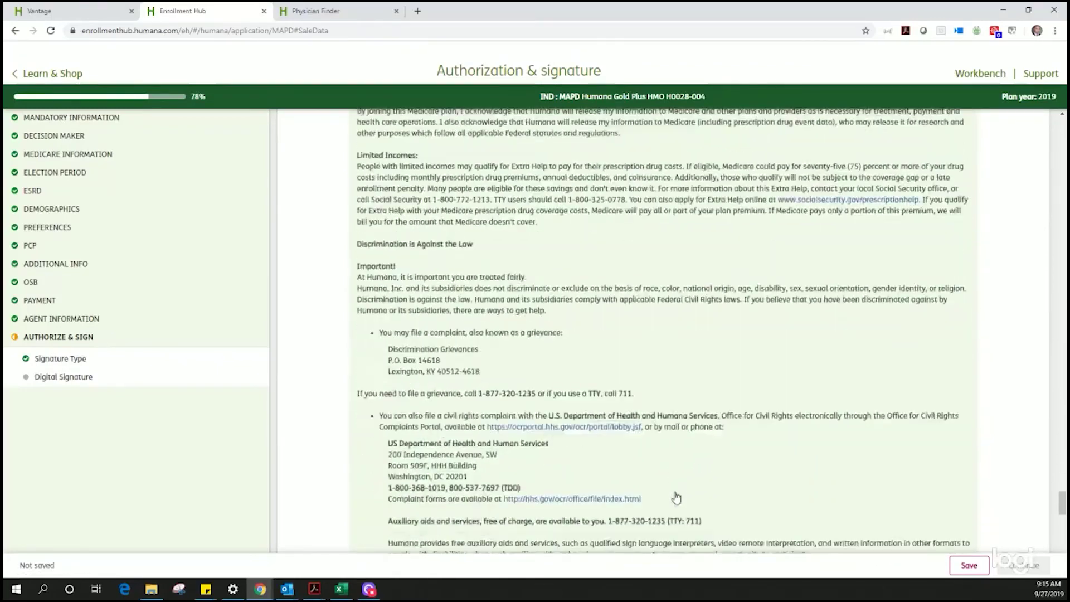
scroll(676, 496, "down", 10)
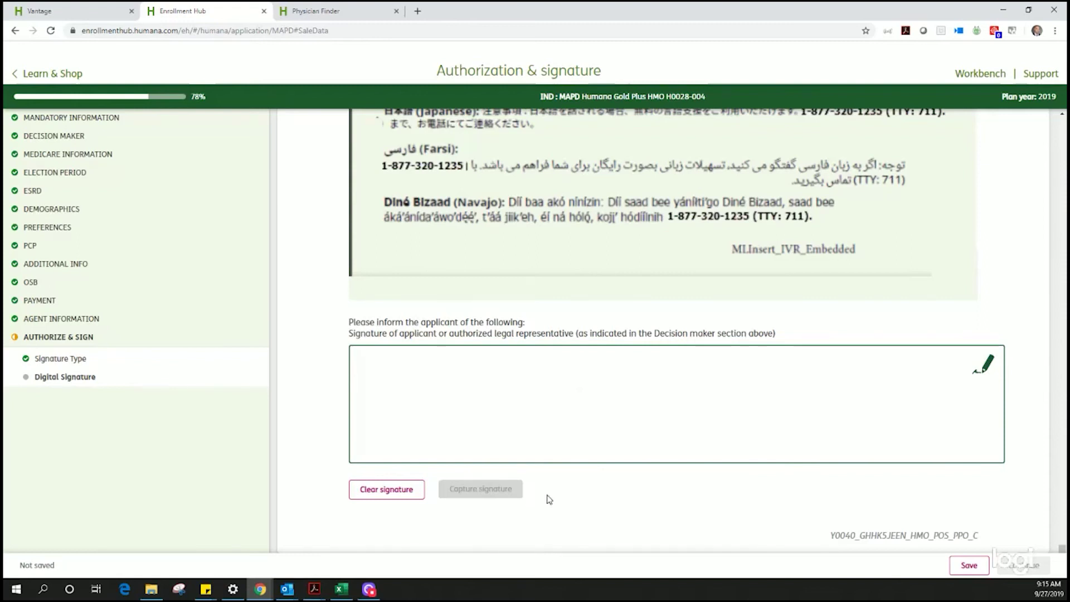
scroll(705, 301, "up", 15)
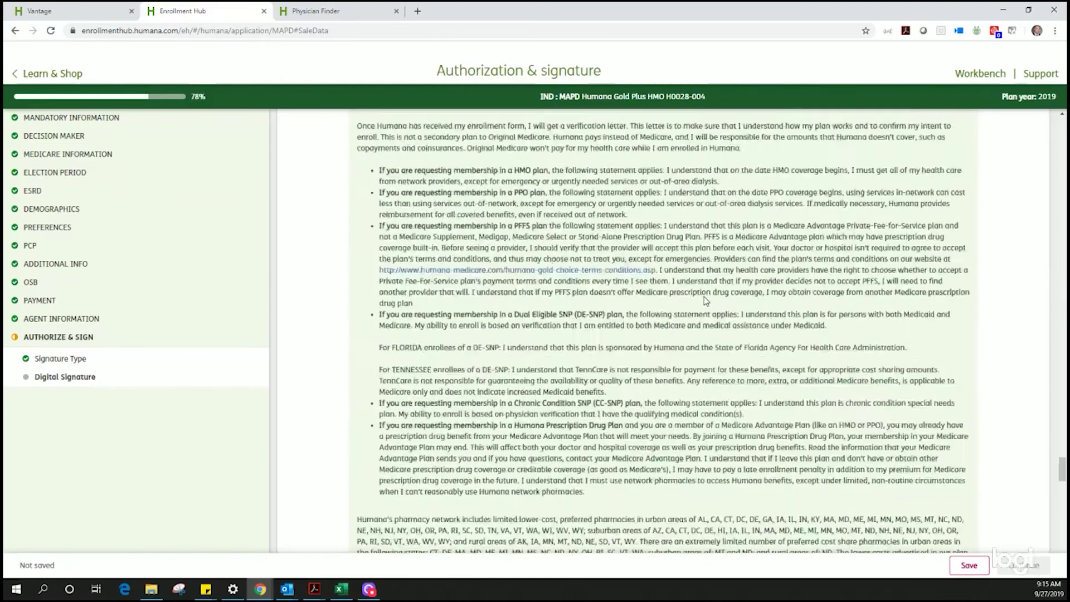
scroll(705, 301, "up", 20)
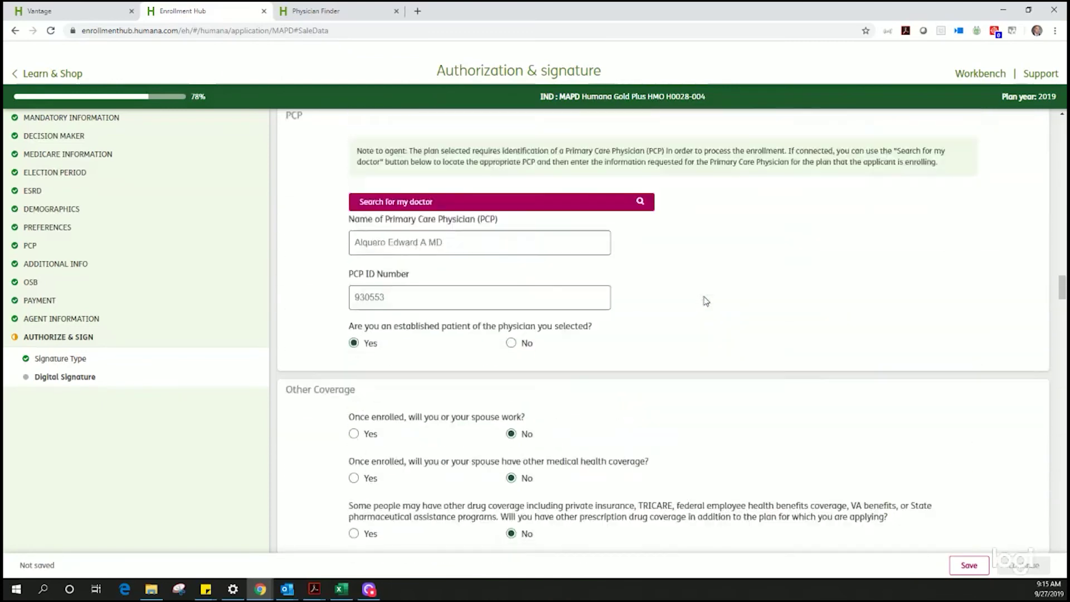
scroll(705, 301, "up", 20)
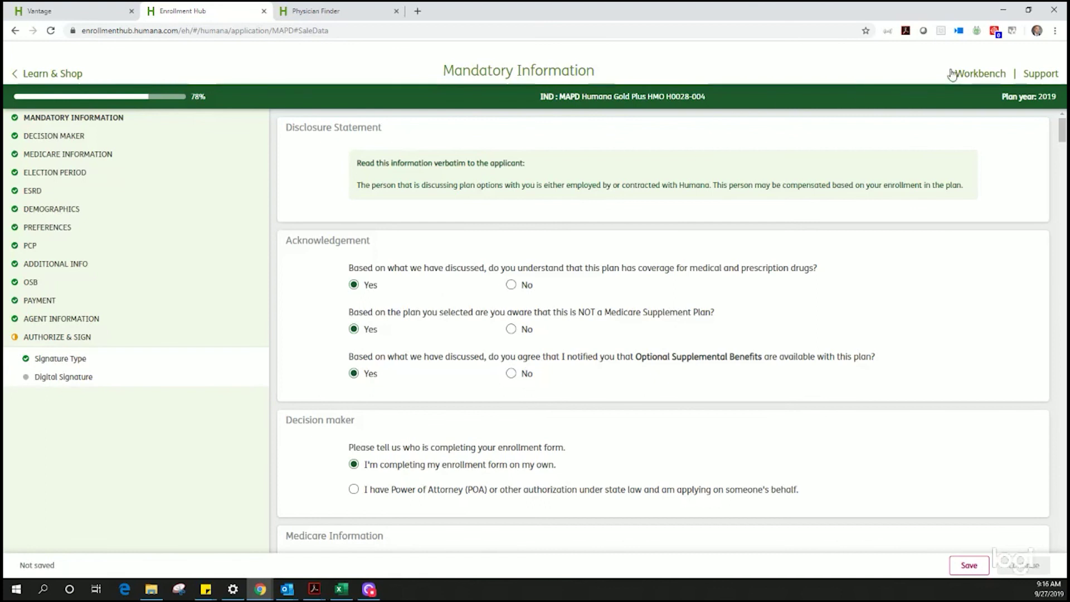
Step: Save the Gold Plus HMO application and return to the Workbench list
left_click(980, 73)
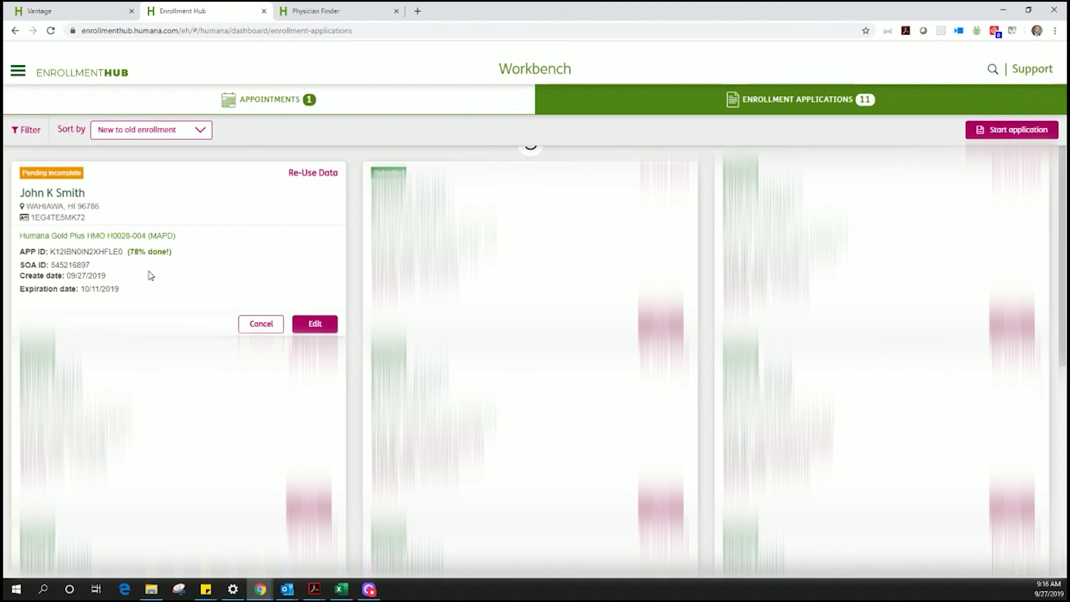
Step: Reopen the pending Gold Plus HMO application and save it back to Workbench at 71%
left_click(315, 325)
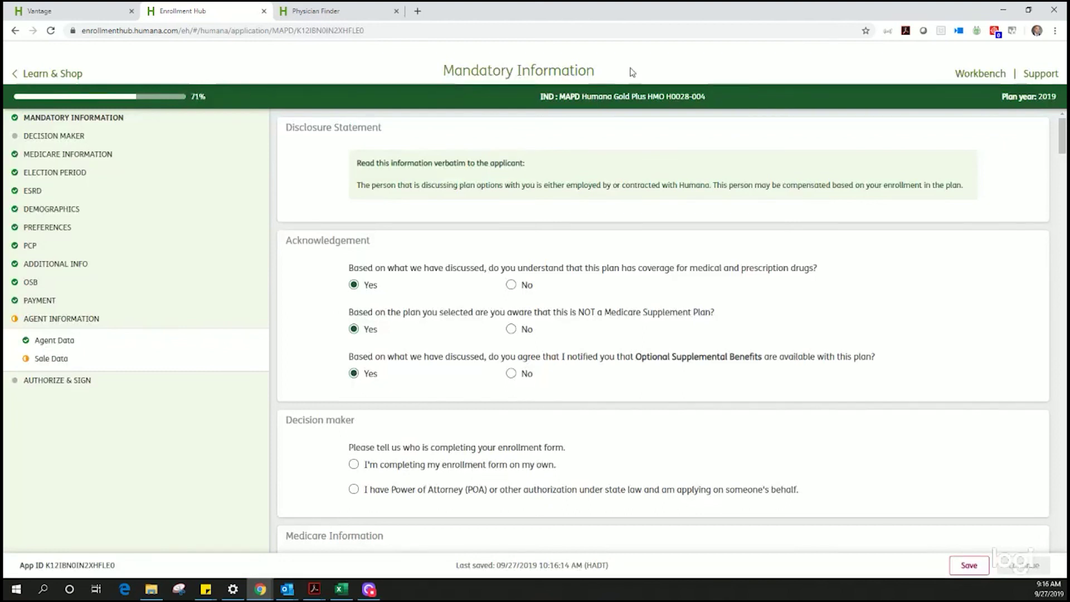
left_click(986, 74)
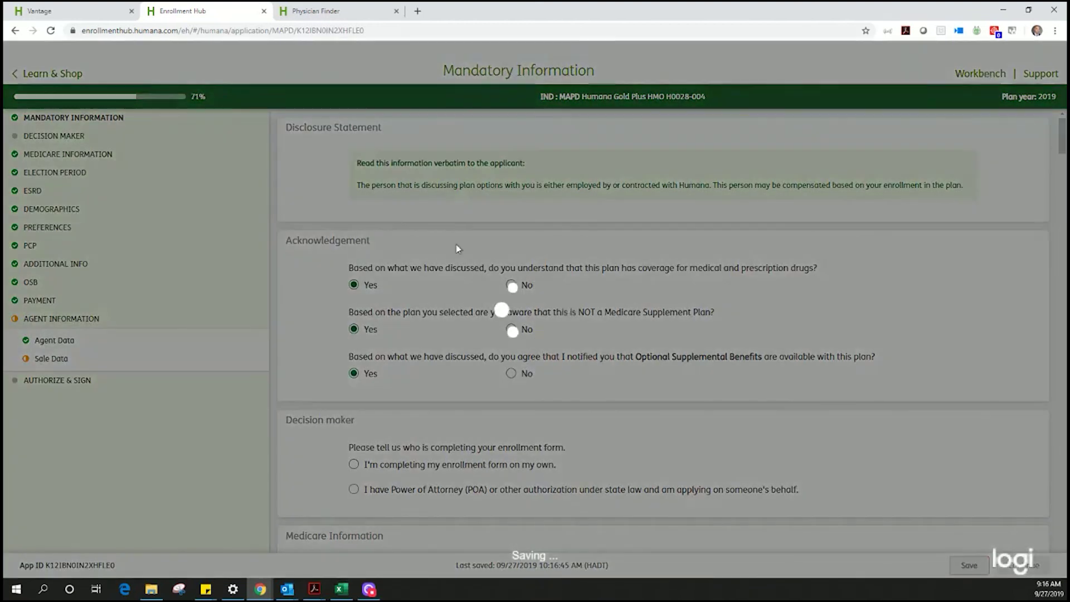